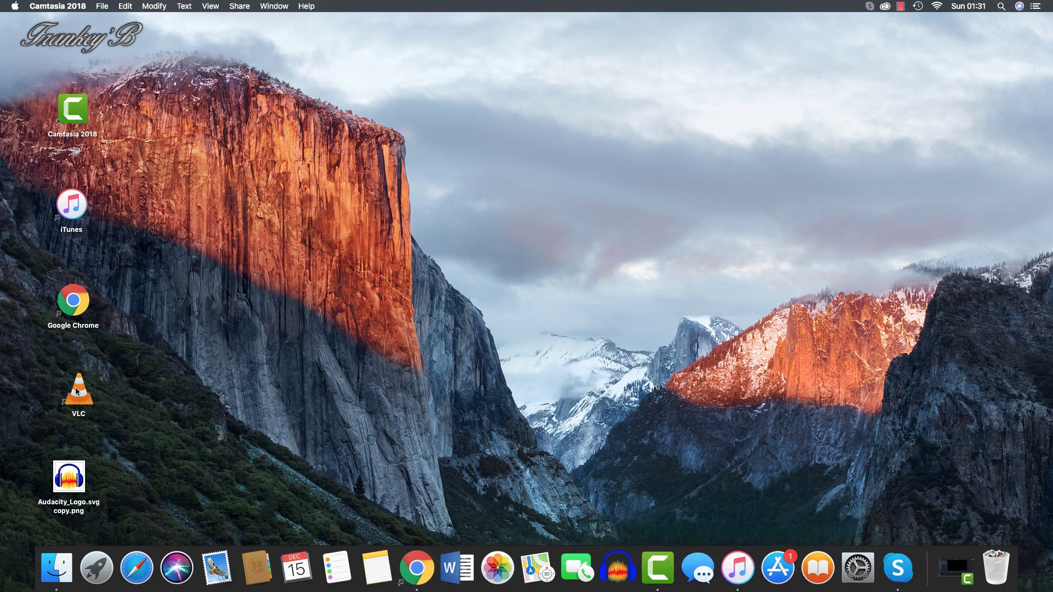
# Turn on 'Automatically hide and show the Dock' and shrink the Dock slightly
pyautogui.moveTo(69, 388); pyautogui.dragTo(352, 327)
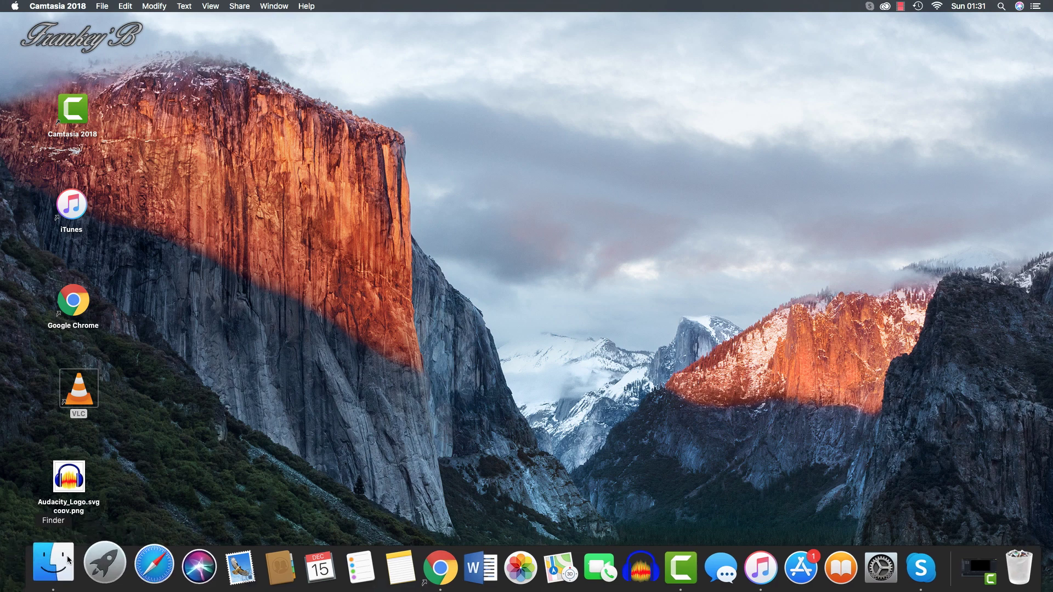
pyautogui.click(15, 7)
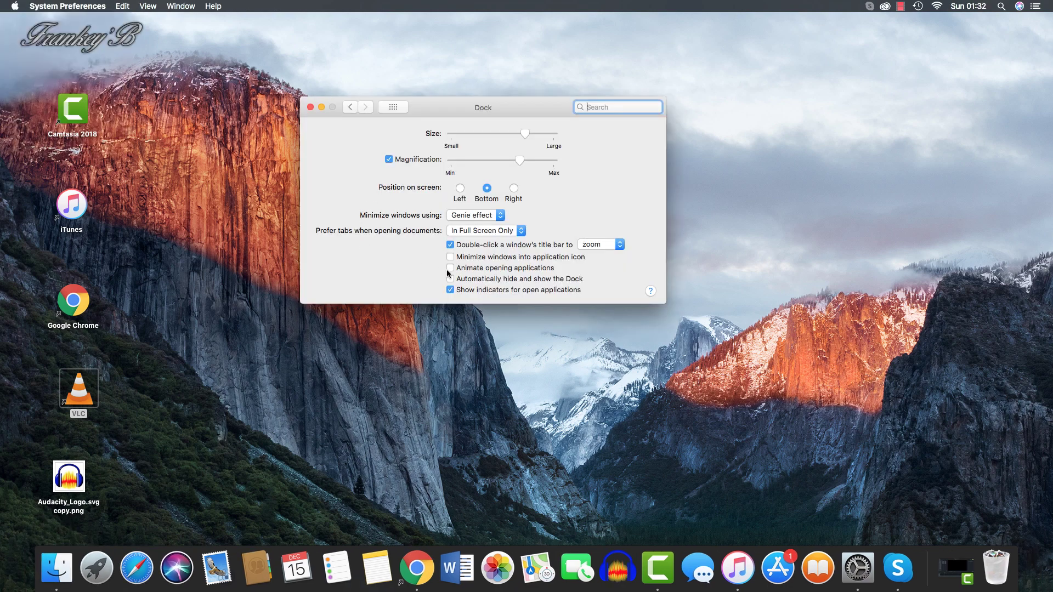
pyautogui.click(450, 278)
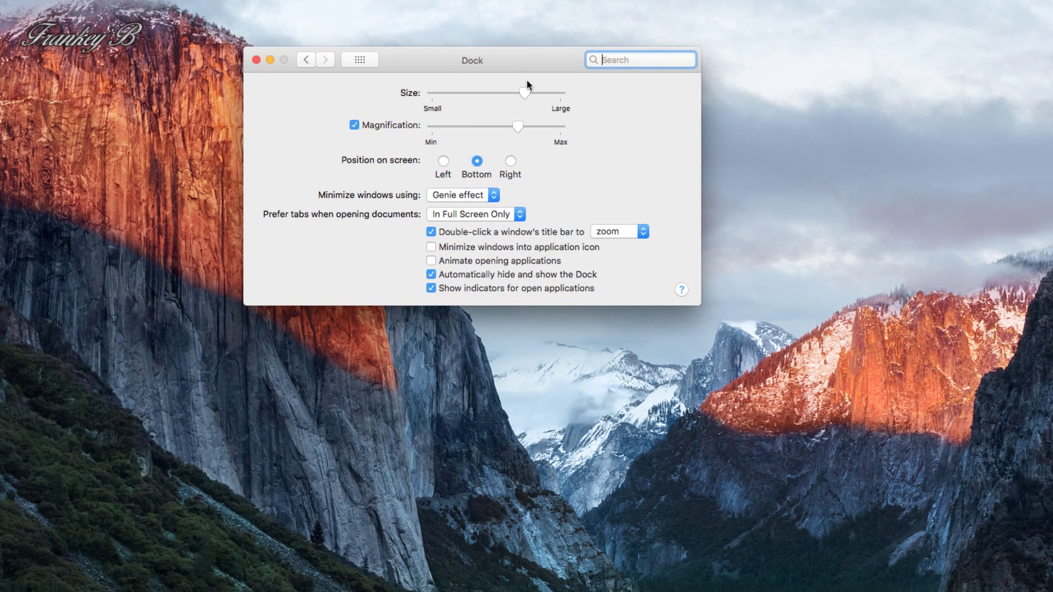
pyautogui.moveTo(508, 96); pyautogui.dragTo(482, 98)
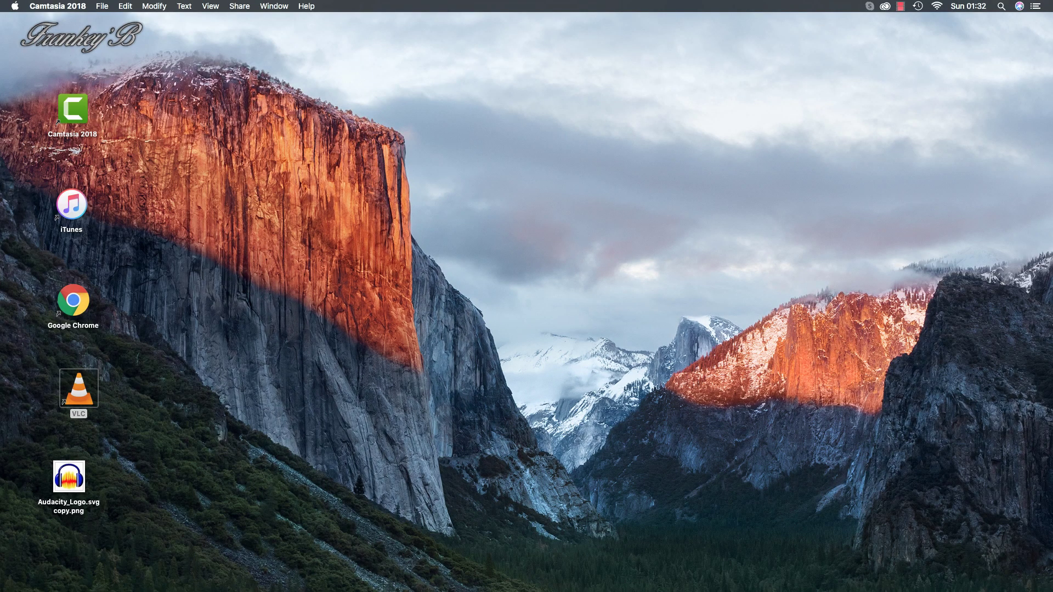
pyautogui.click(16, 6)
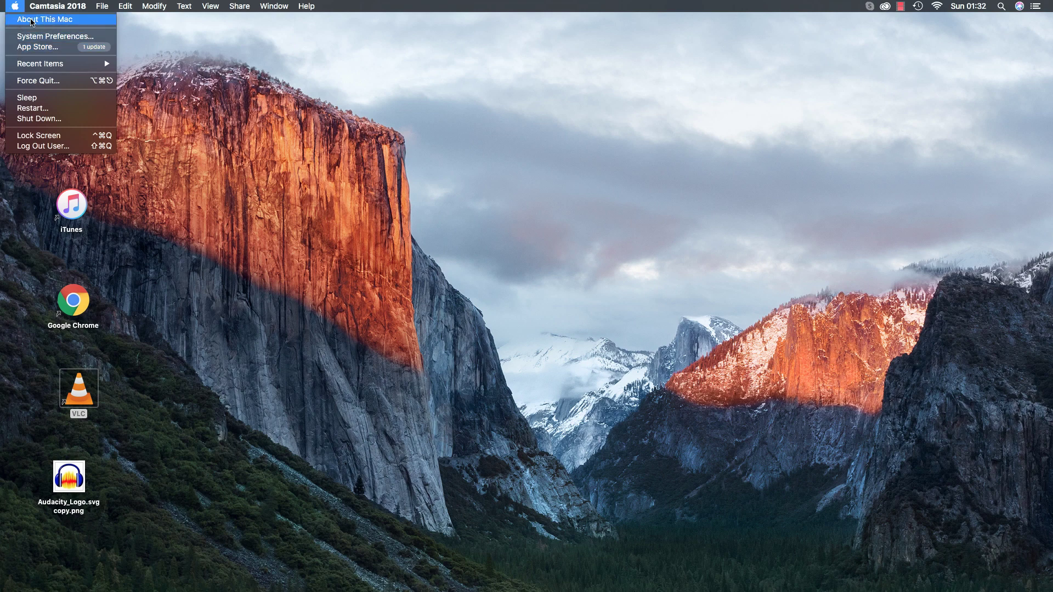
pyautogui.click(32, 22)
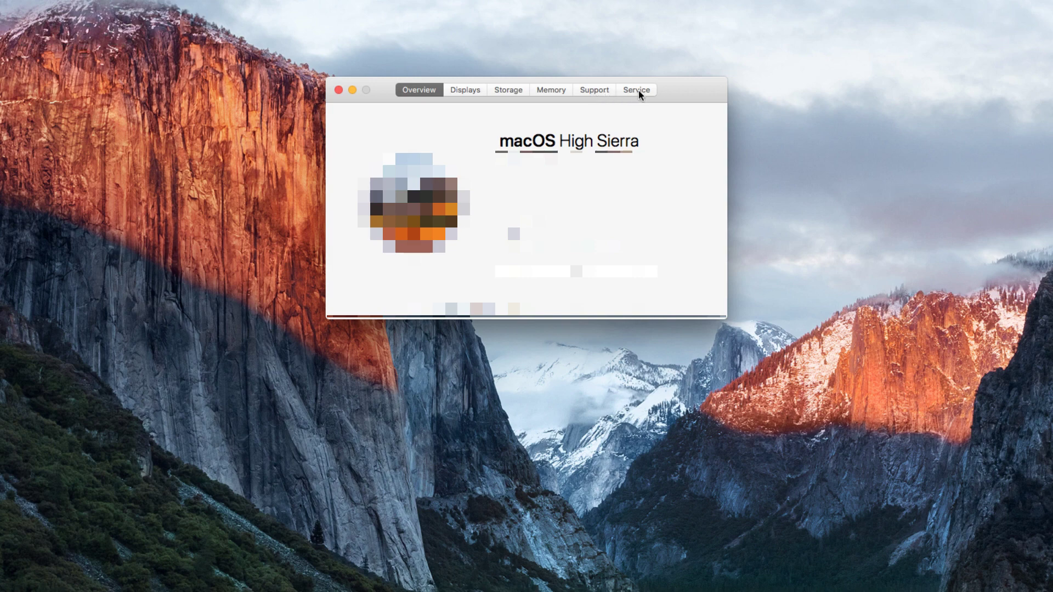
pyautogui.click(340, 89)
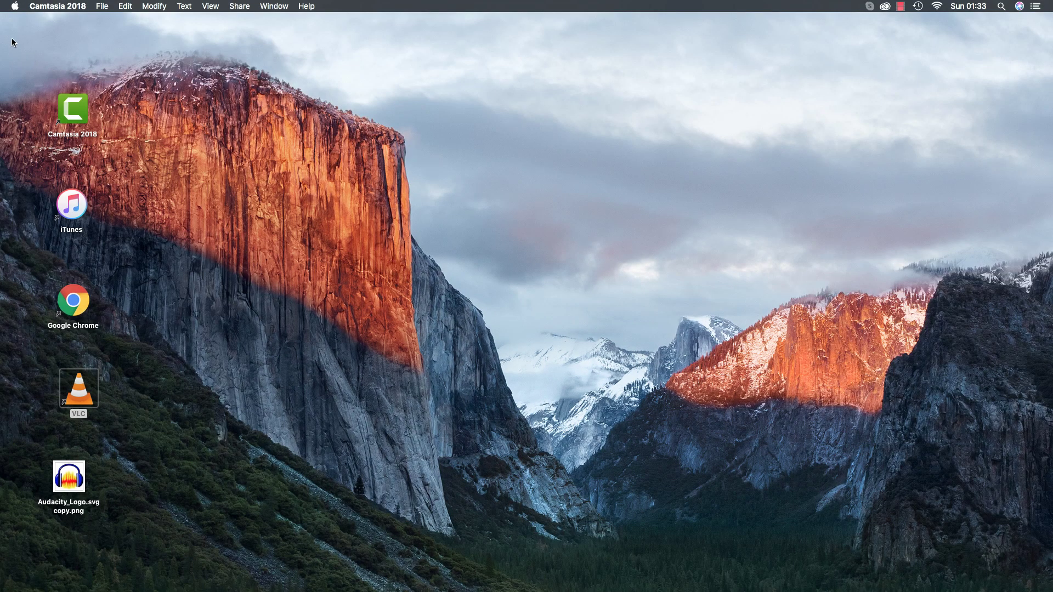
pyautogui.click(15, 7)
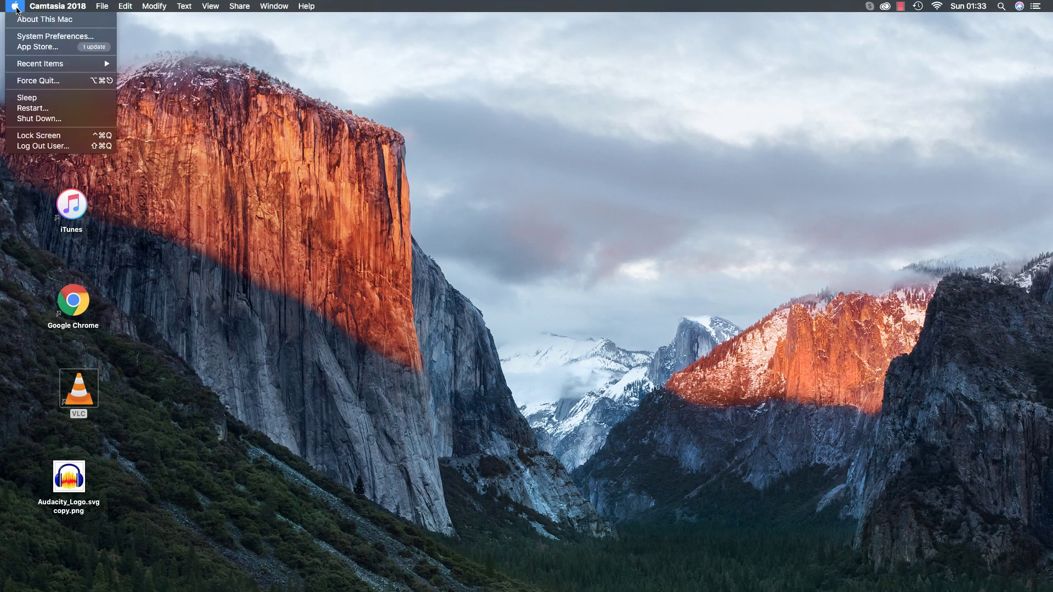
pyautogui.click(31, 36)
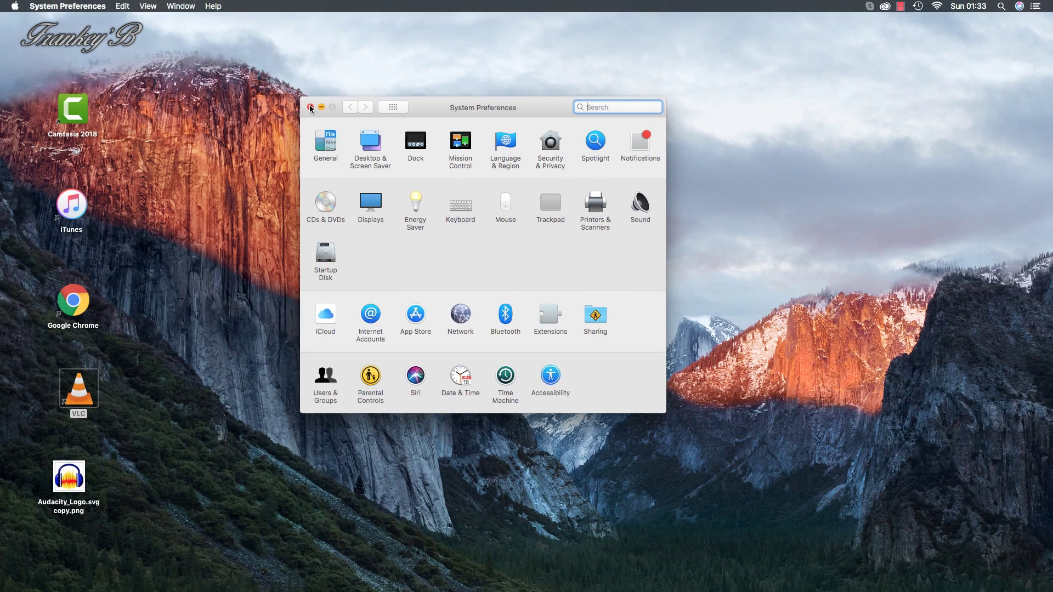
pyautogui.click(310, 107)
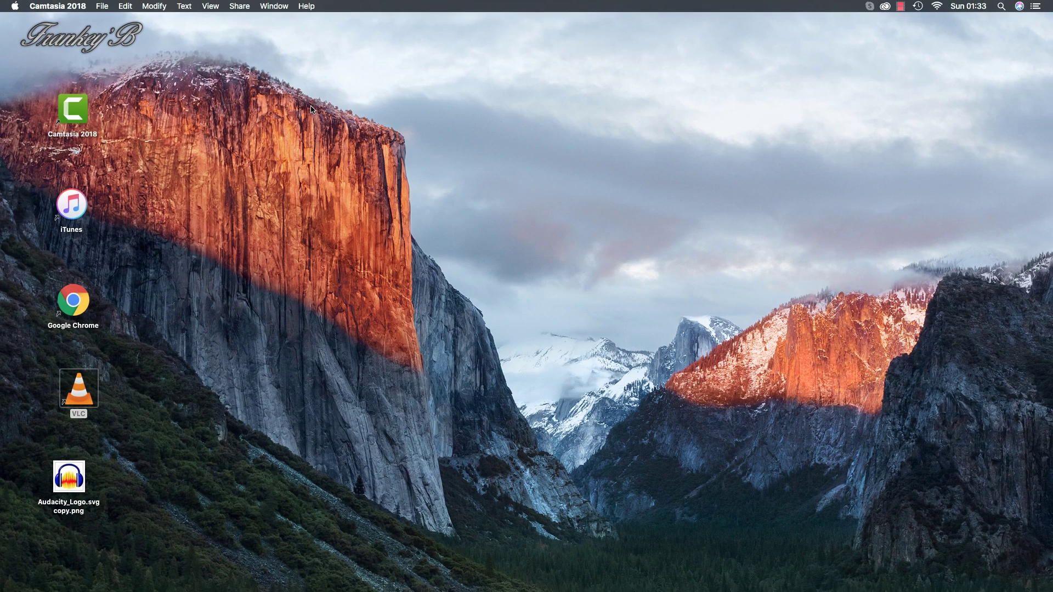
pyautogui.click(15, 6)
pyautogui.click(33, 46)
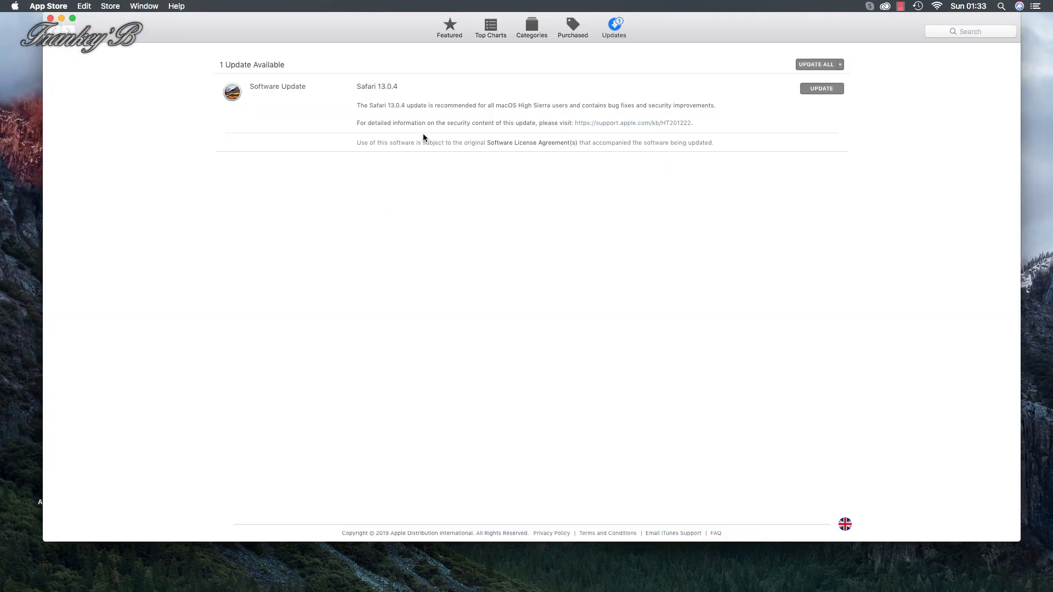
pyautogui.click(449, 35)
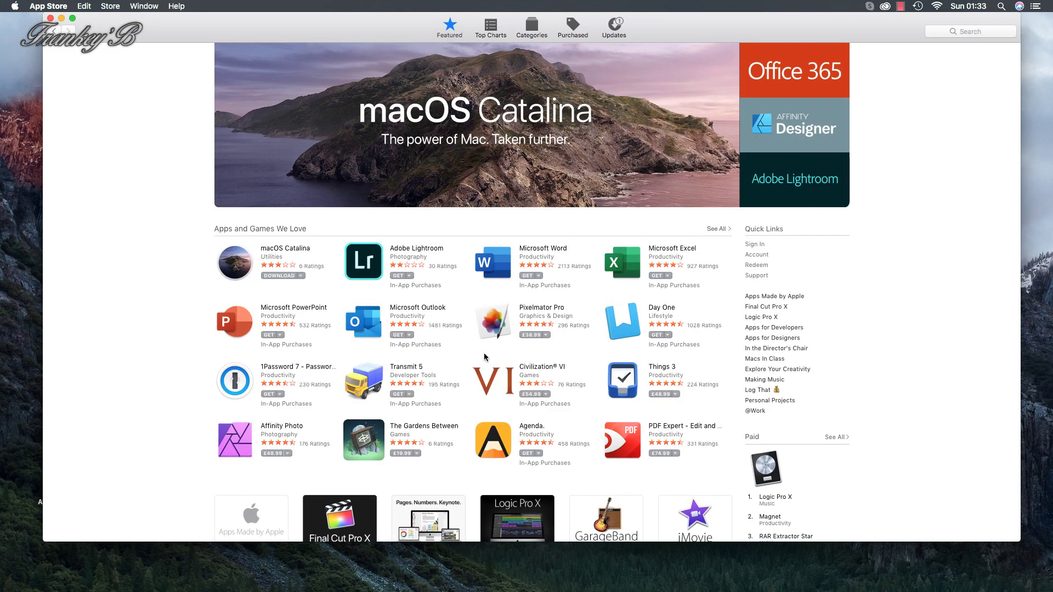
pyautogui.scroll(-5, 485, 356)
pyautogui.scroll(-3, 485, 356)
pyautogui.scroll(5, 486, 356)
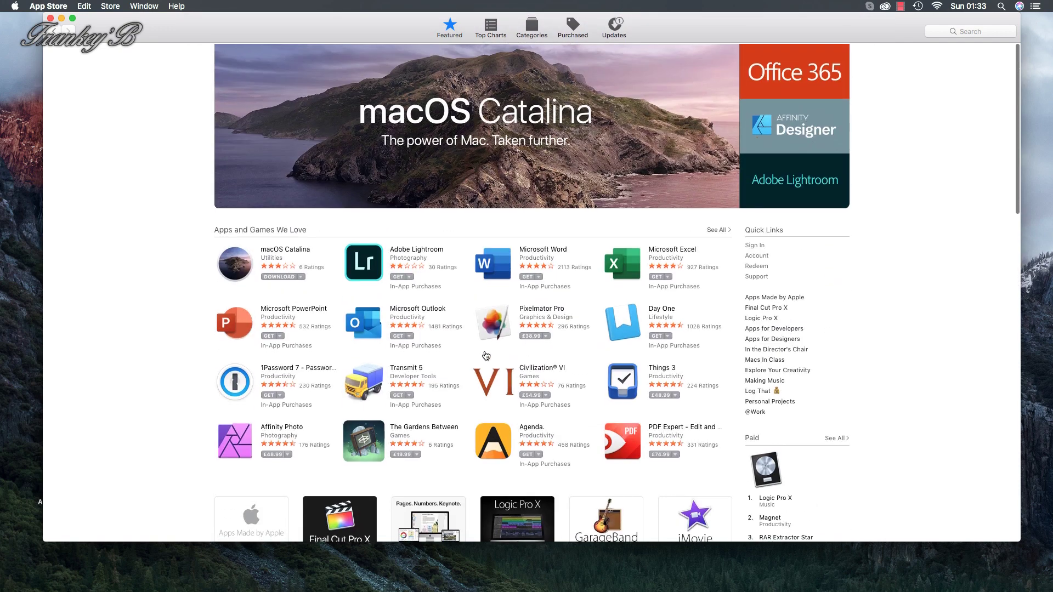
pyautogui.scroll(-5, 487, 356)
pyautogui.scroll(-10, 485, 354)
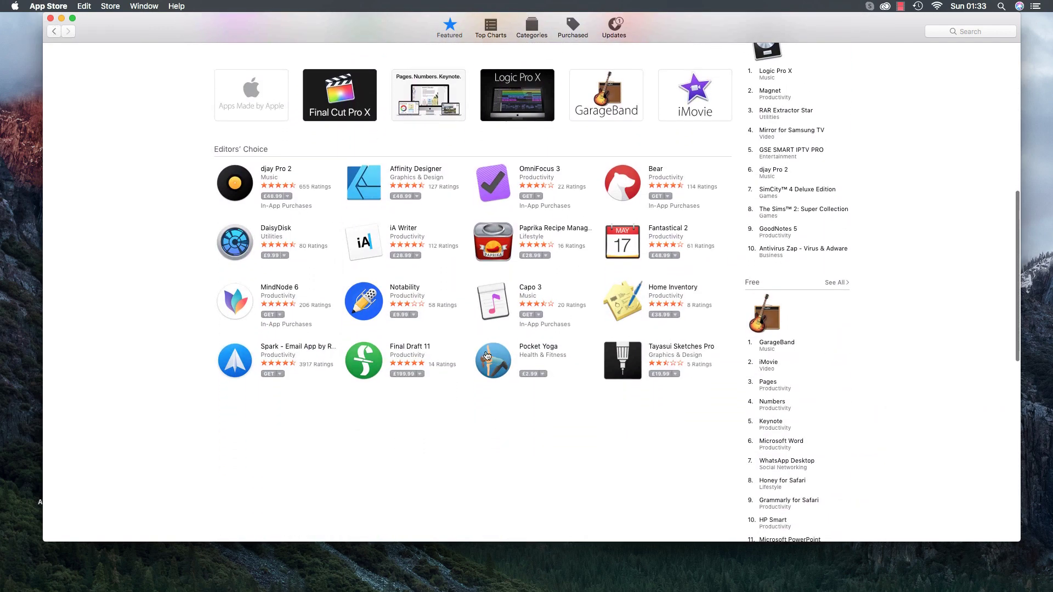
pyautogui.scroll(8, 487, 356)
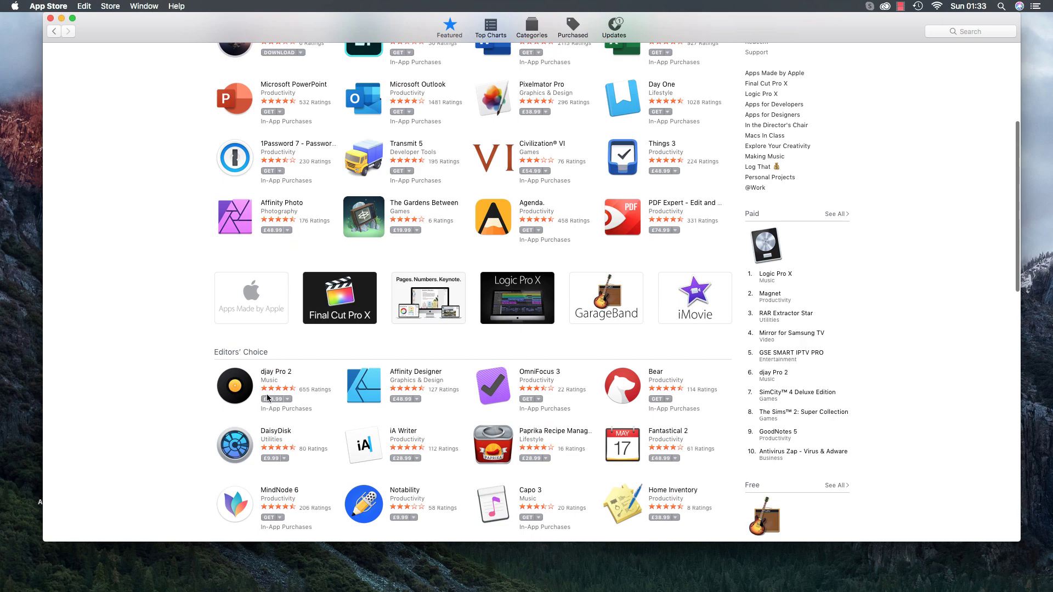
pyautogui.click(51, 18)
# Show the Recent Items submenu under the Apple menu
pyautogui.click(15, 6)
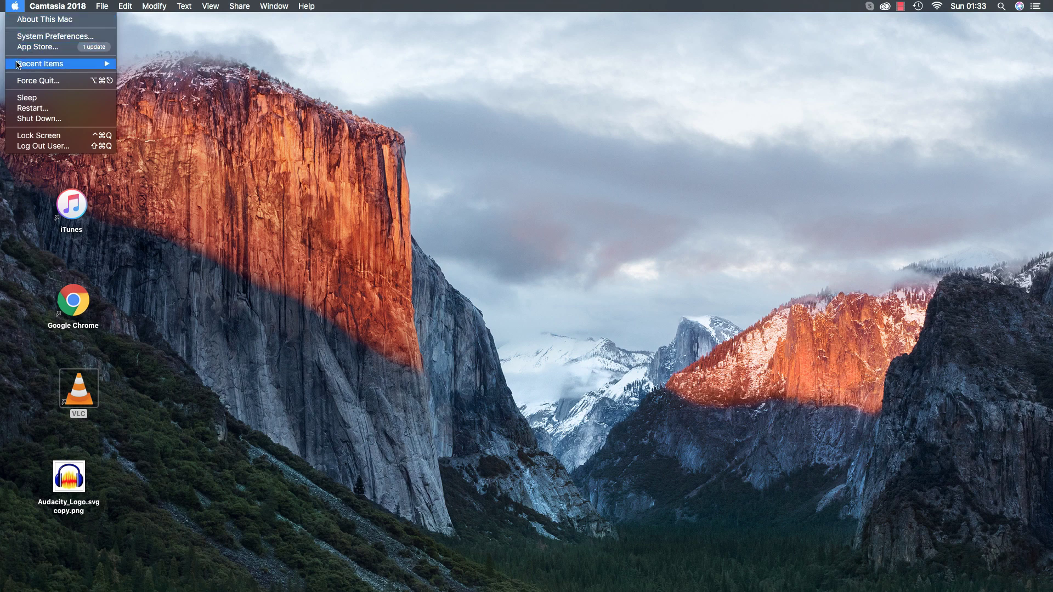
pyautogui.moveTo(18, 66)
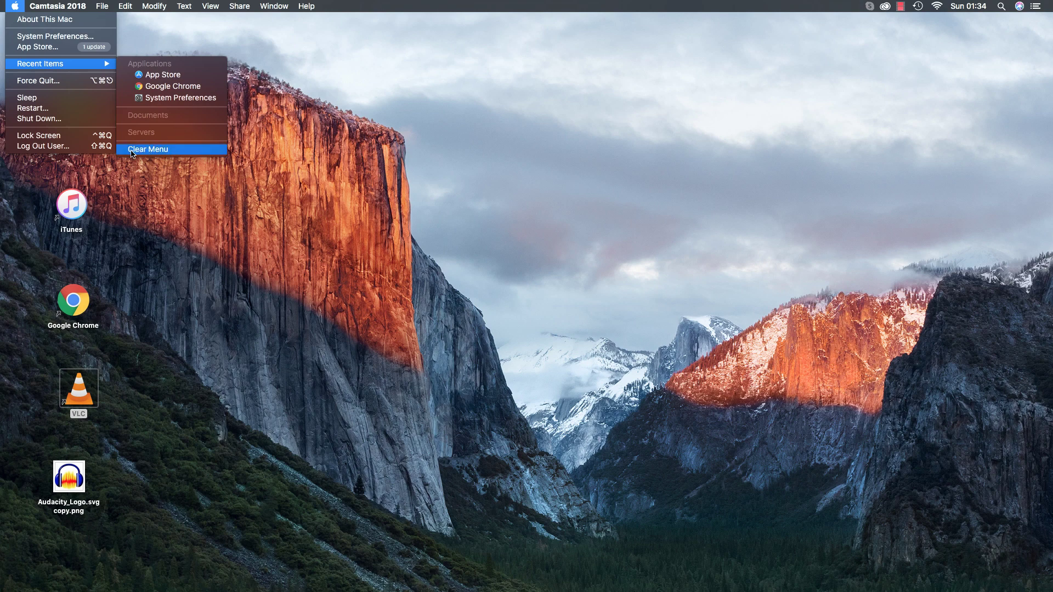
# Clear the Recent Items menu and bring up Force Quit Applications
pyautogui.click(155, 149)
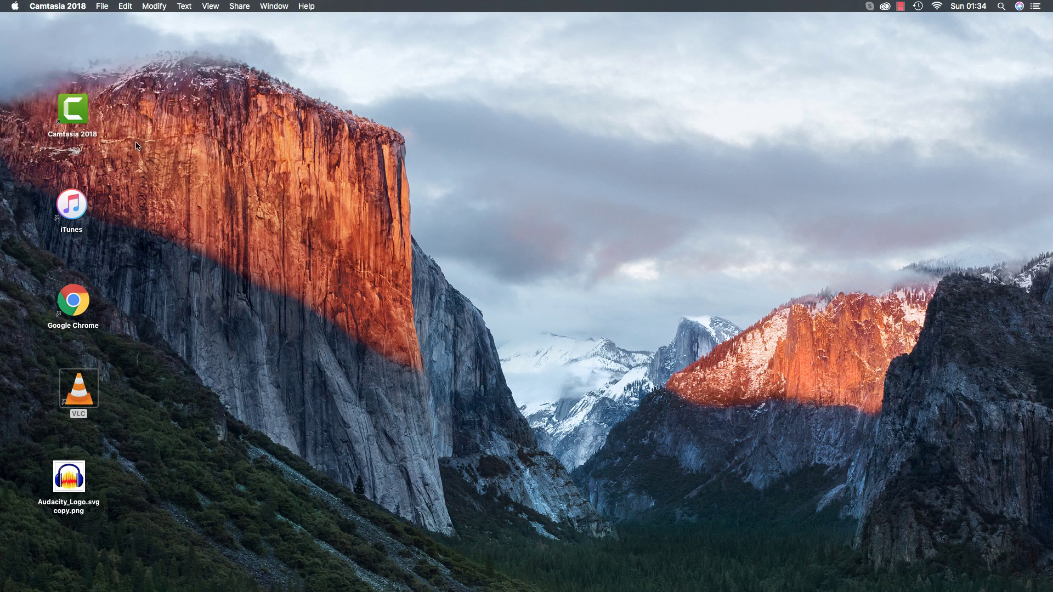
pyautogui.click(16, 8)
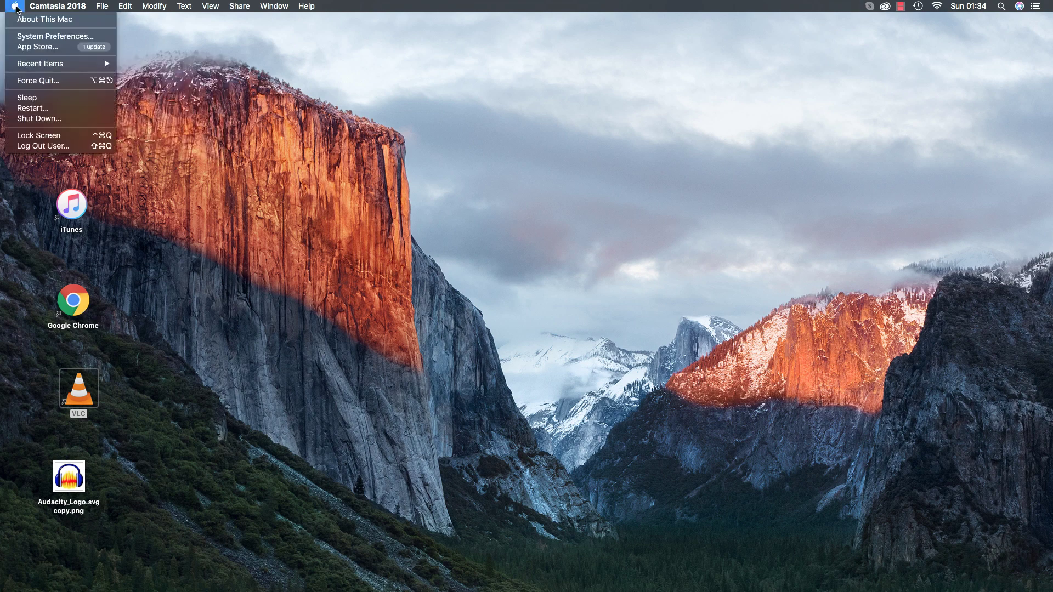
pyautogui.click(31, 82)
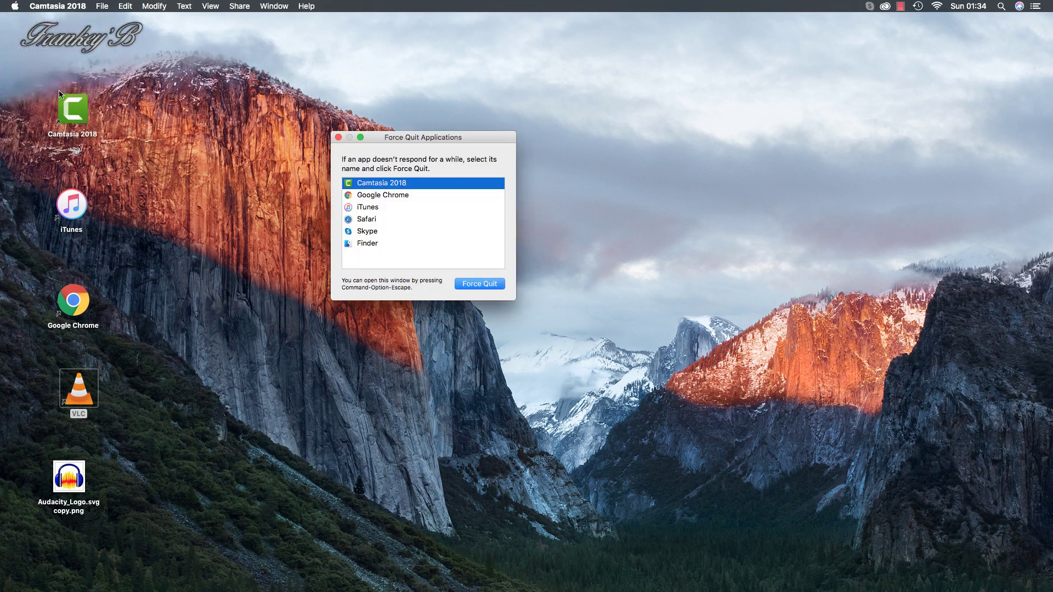
# Relaunch Finder from the Force Quit list, confirm, and close the window
pyautogui.click(382, 199)
pyautogui.click(365, 220)
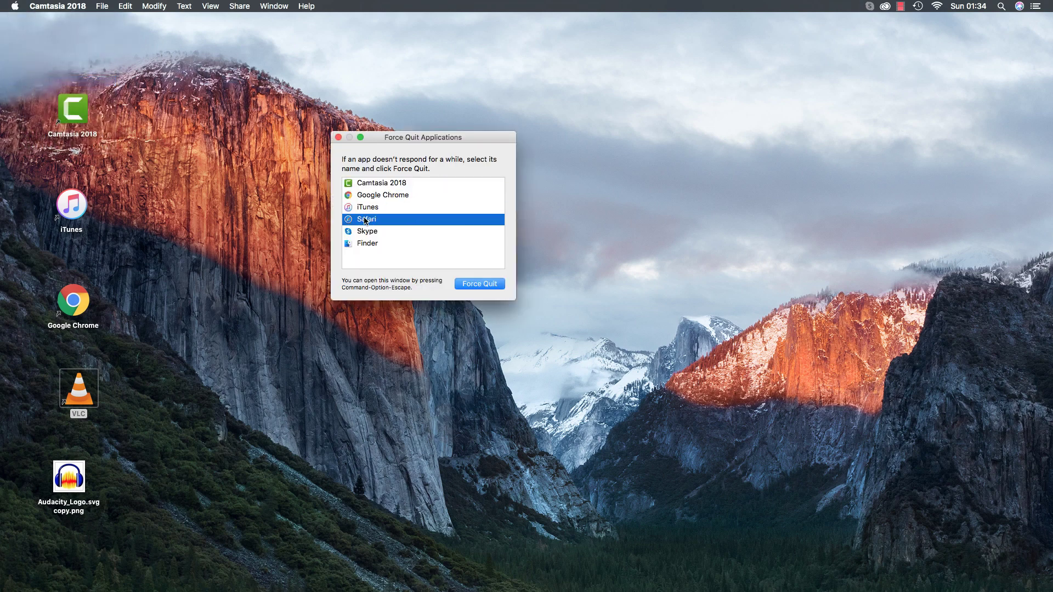
pyautogui.click(370, 247)
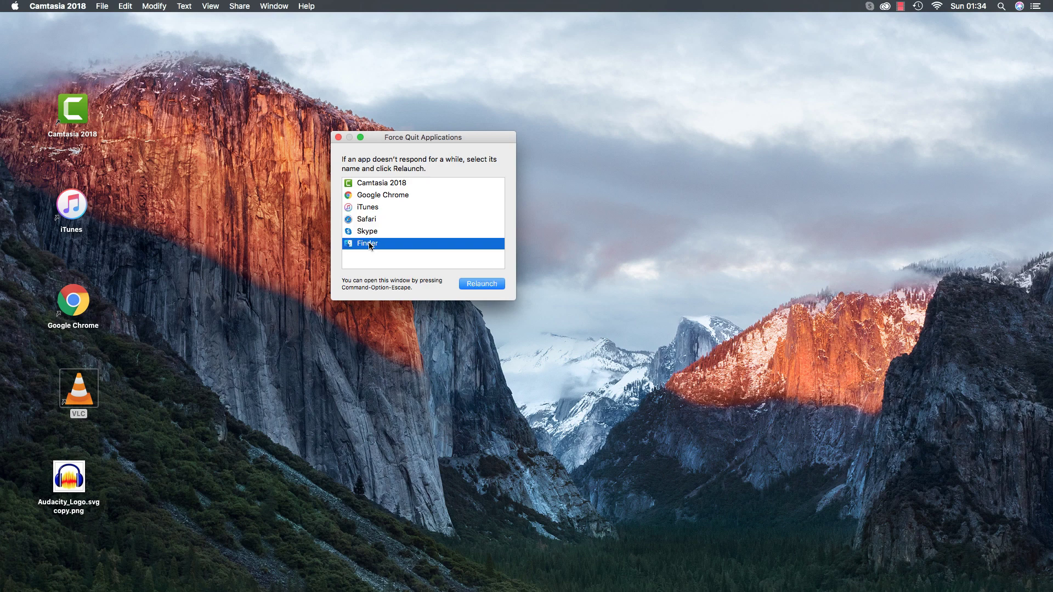
pyautogui.click(481, 285)
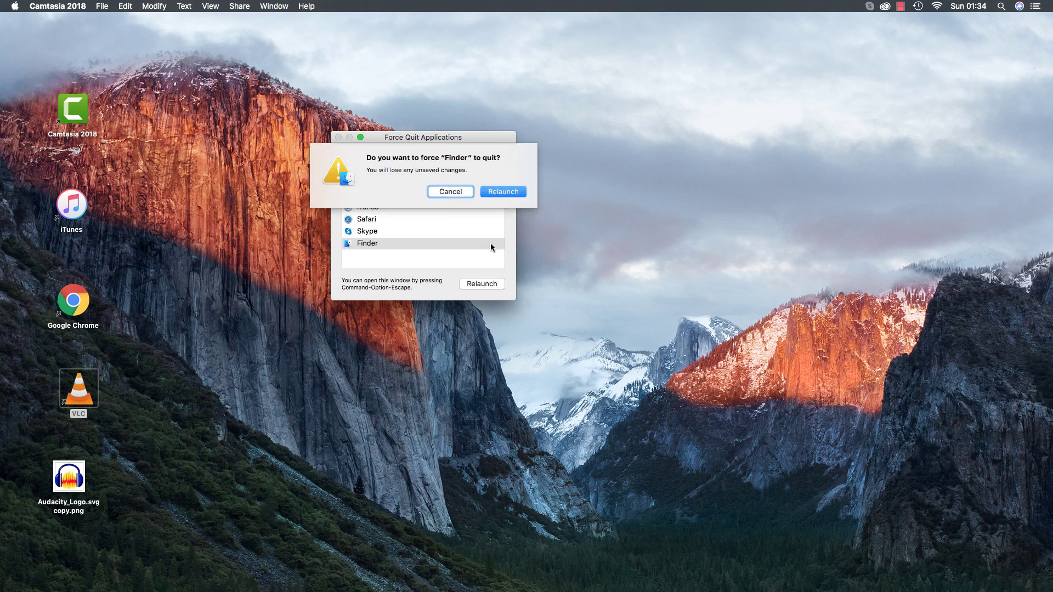
pyautogui.click(502, 192)
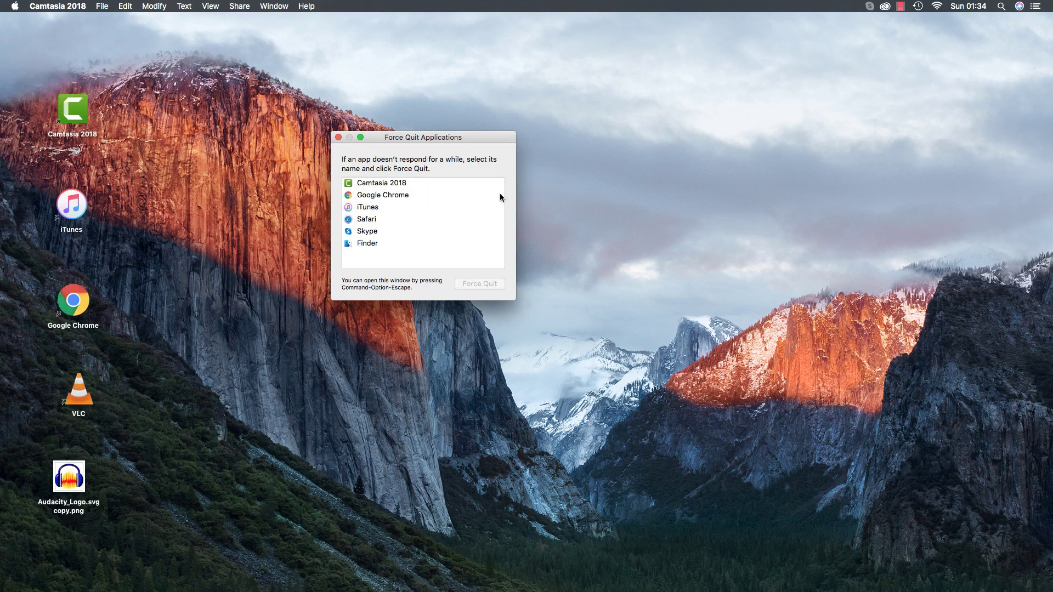
pyautogui.click(338, 137)
pyautogui.click(15, 6)
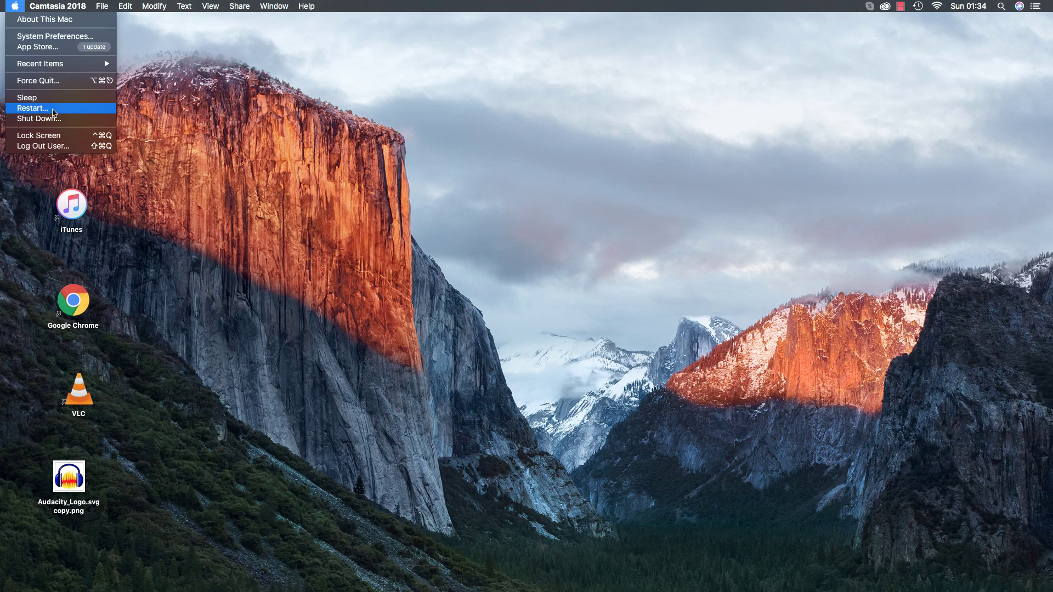
# Bring up the Restart, Log Out and Shut Down prompts, cancelling each one
pyautogui.click(30, 111)
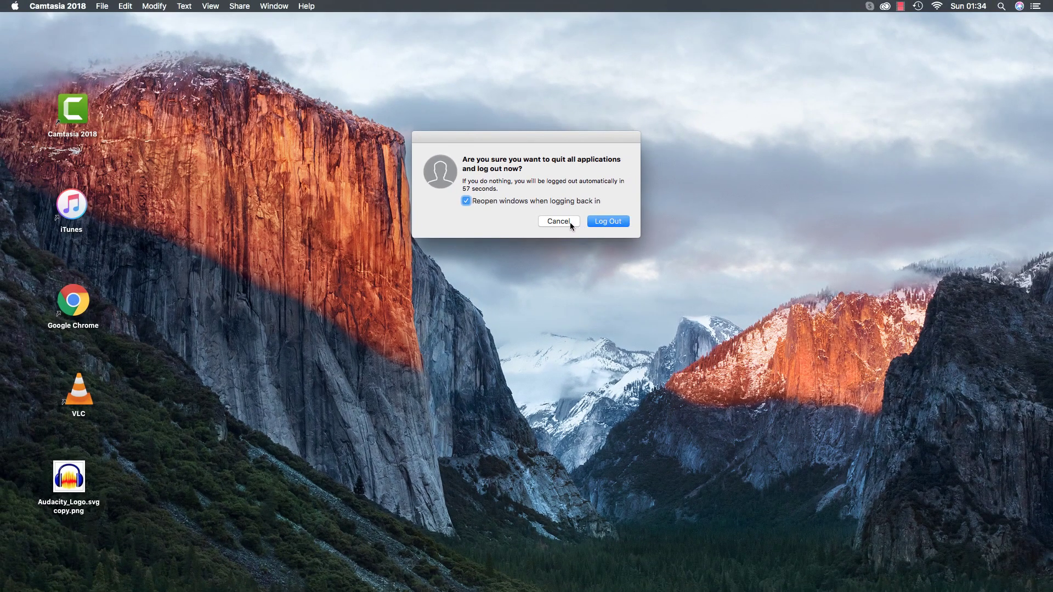
pyautogui.click(557, 221)
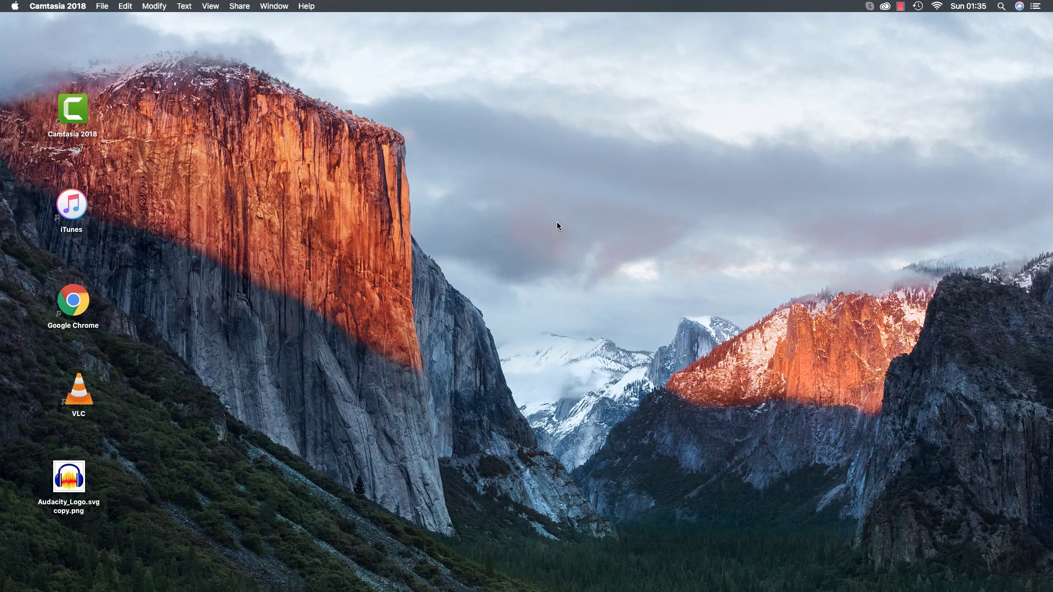
pyautogui.click(14, 6)
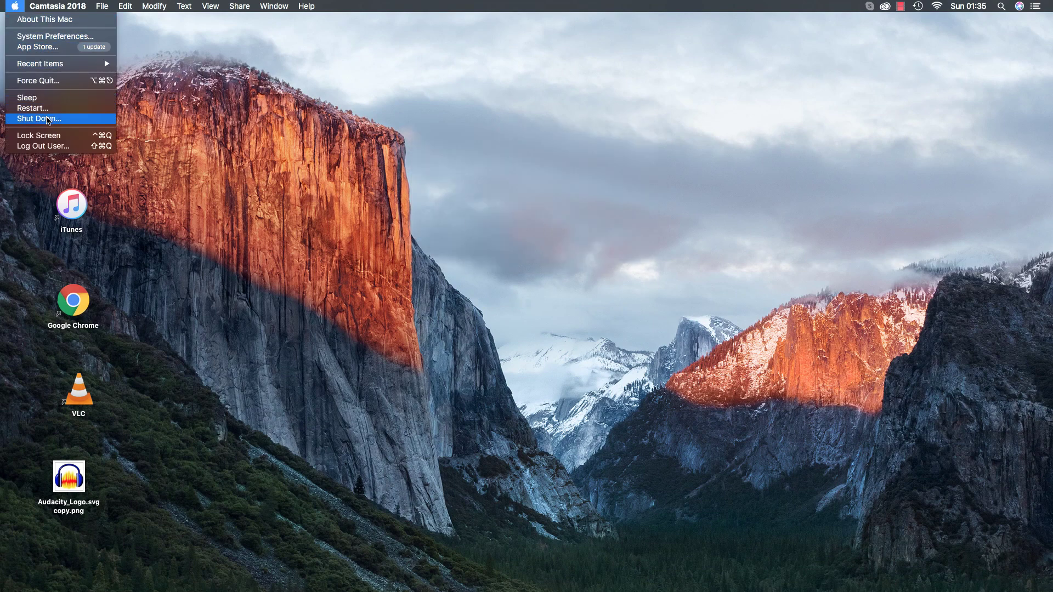
pyautogui.click(47, 119)
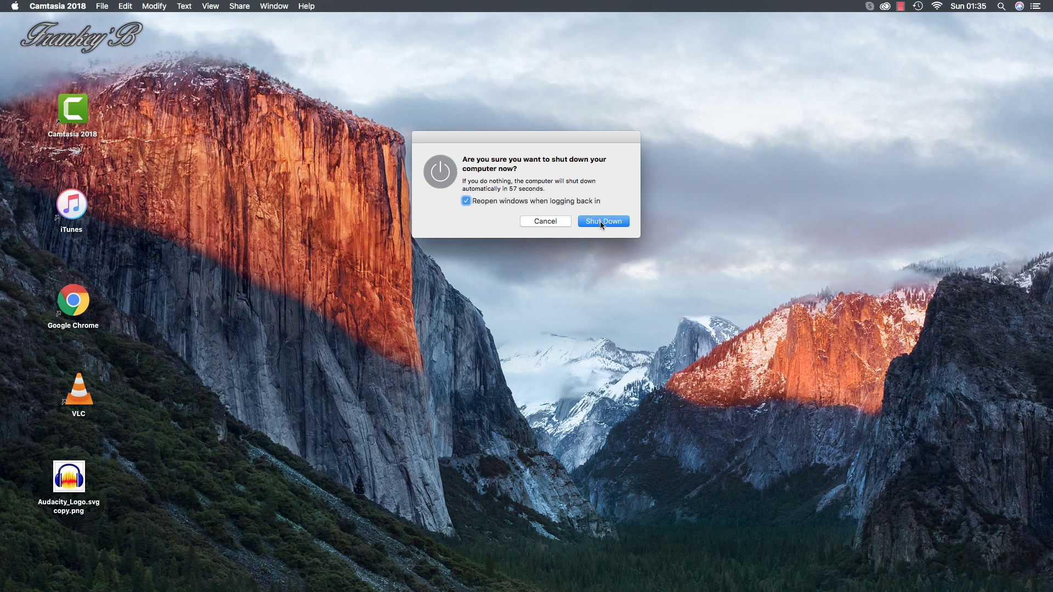
pyautogui.click(568, 221)
pyautogui.click(14, 6)
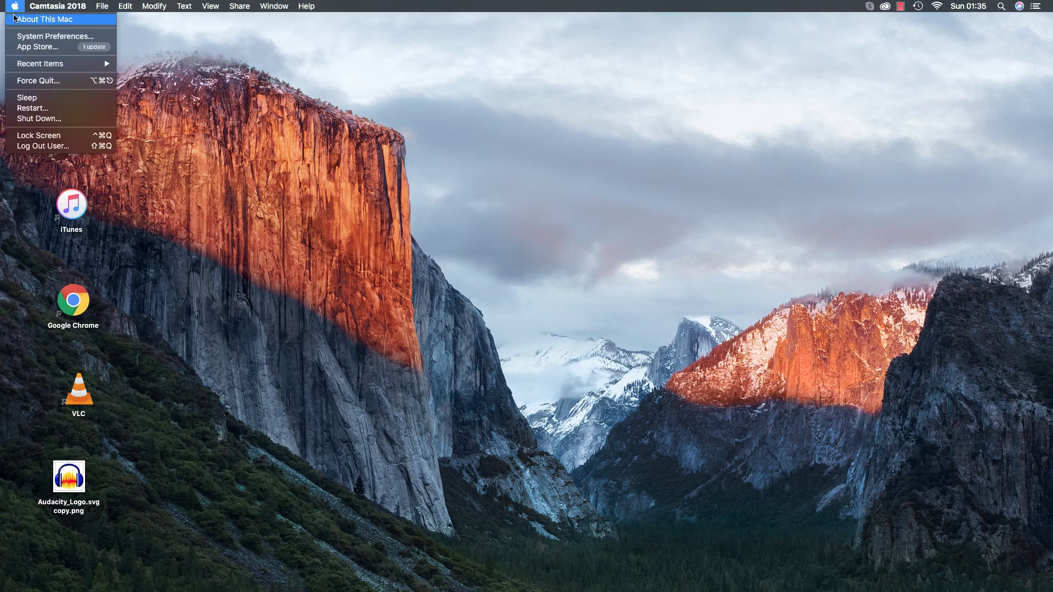
pyautogui.click(17, 36)
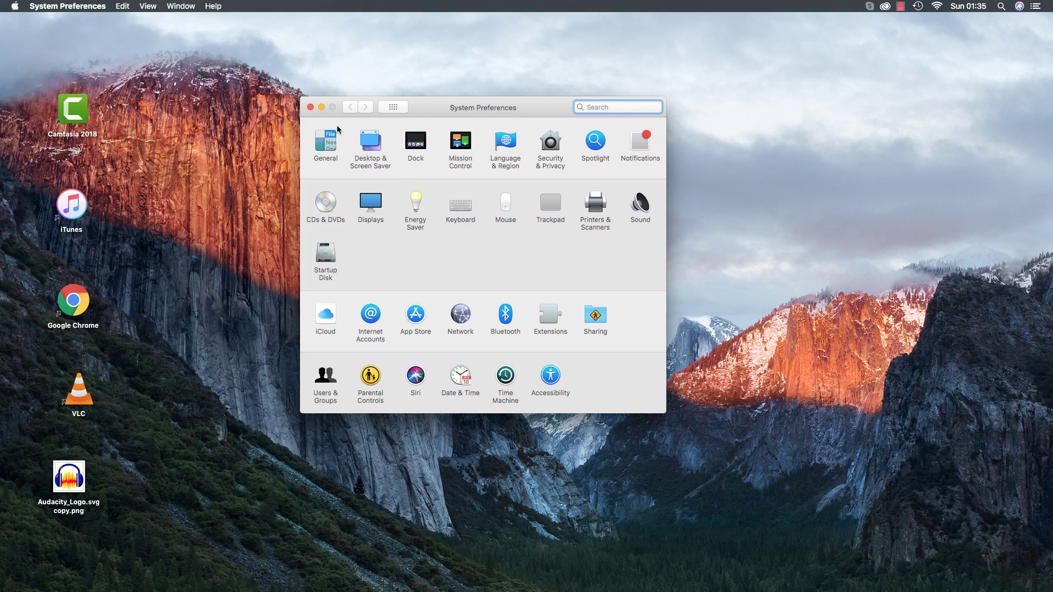
pyautogui.click(310, 108)
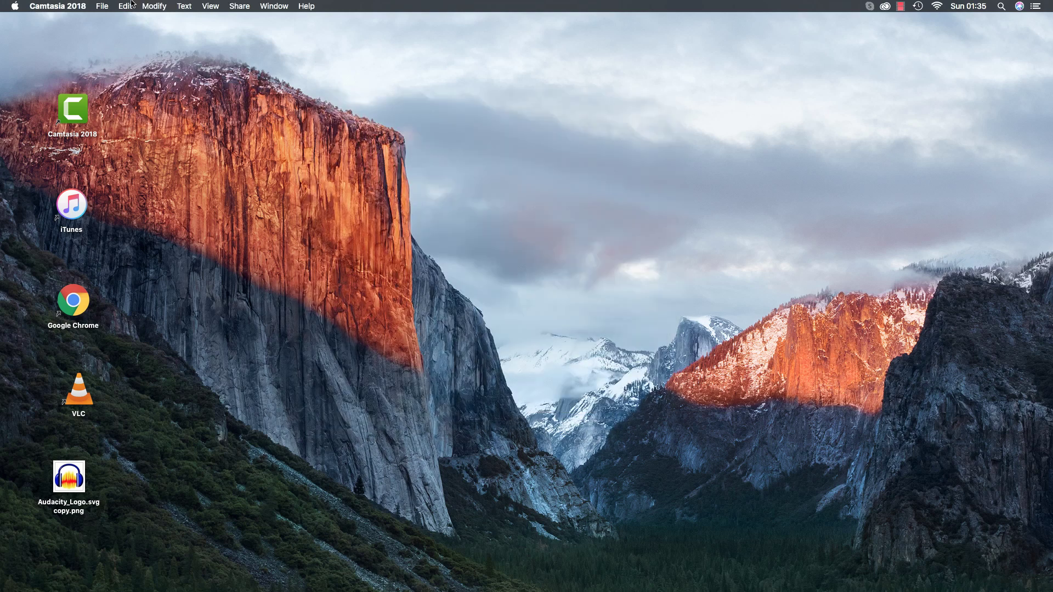
pyautogui.click(15, 7)
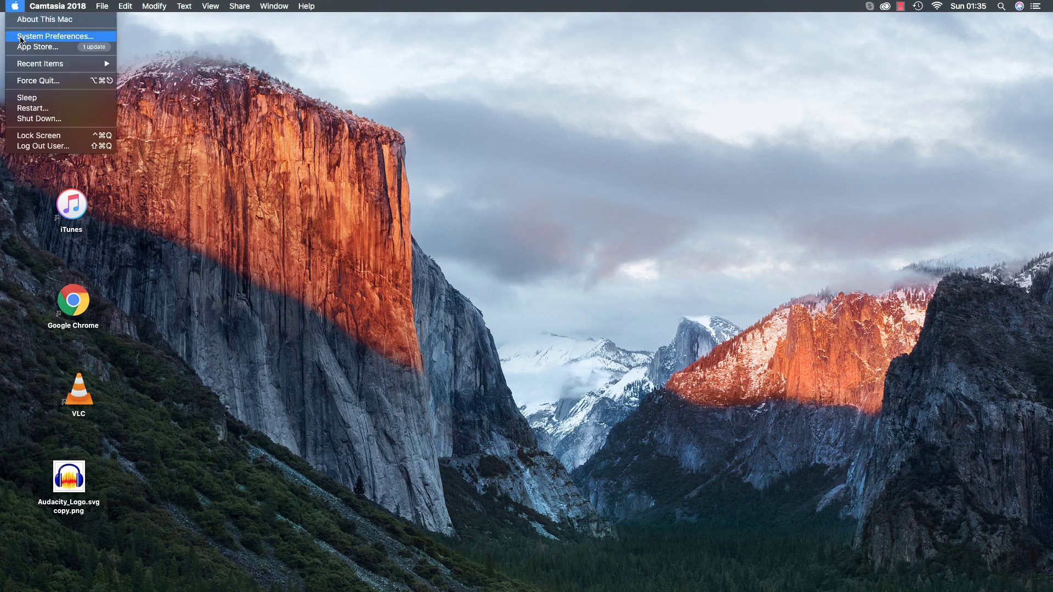
pyautogui.click(22, 36)
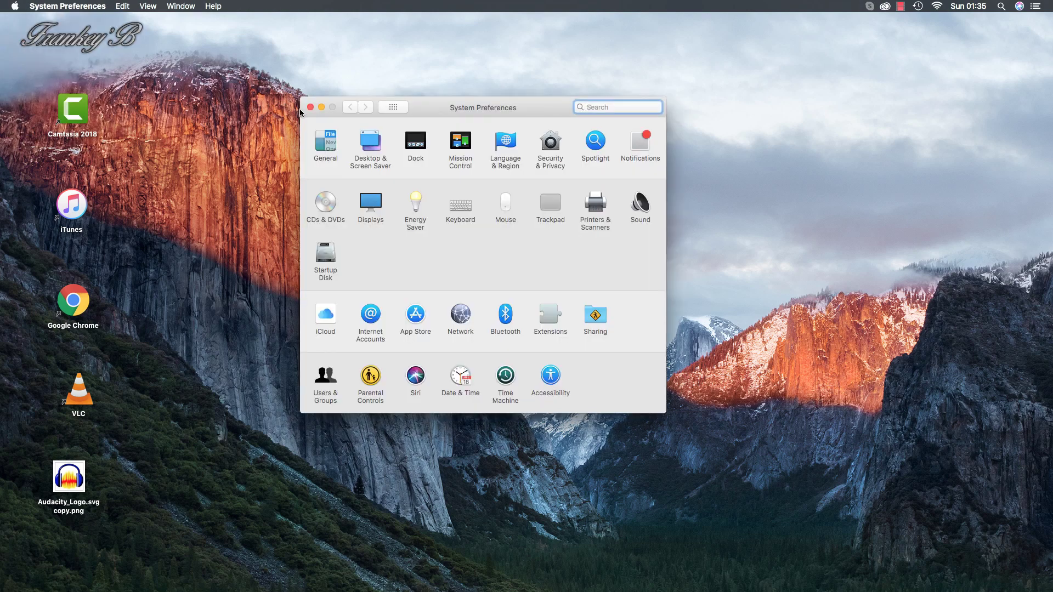
pyautogui.click(310, 107)
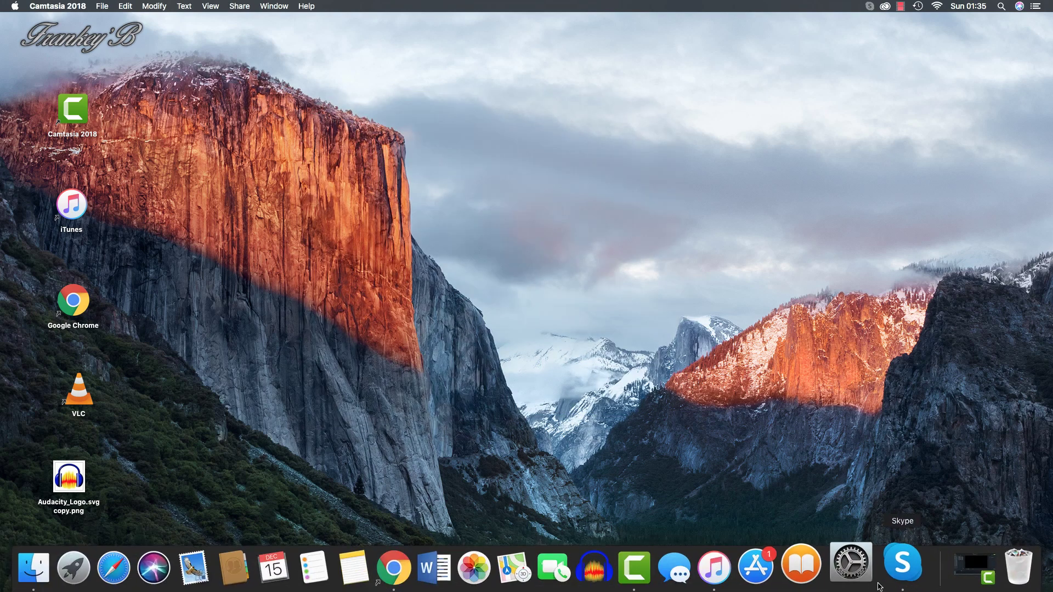
pyautogui.click(867, 575)
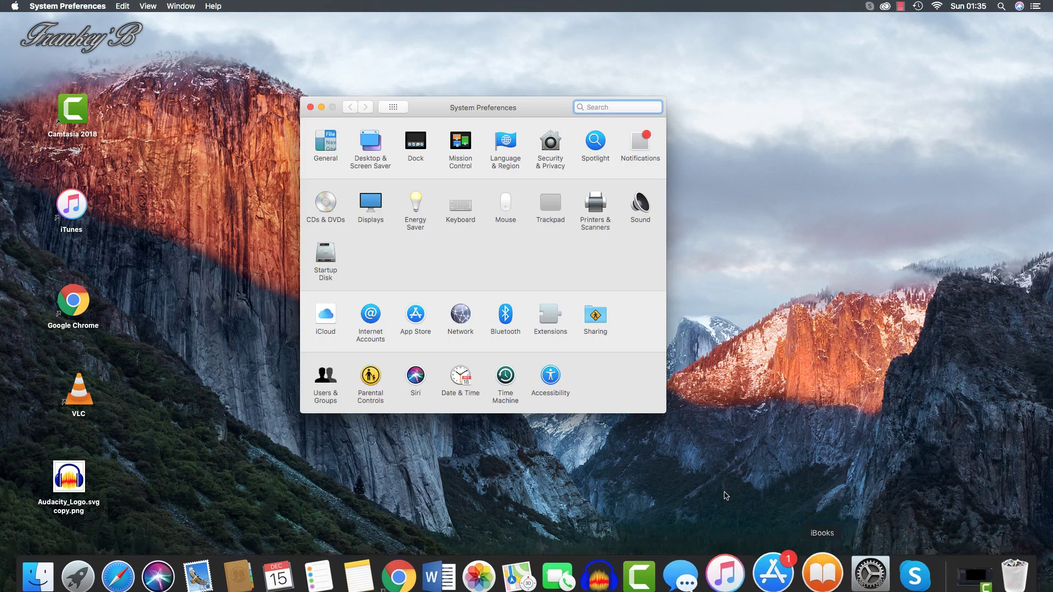
pyautogui.click(310, 108)
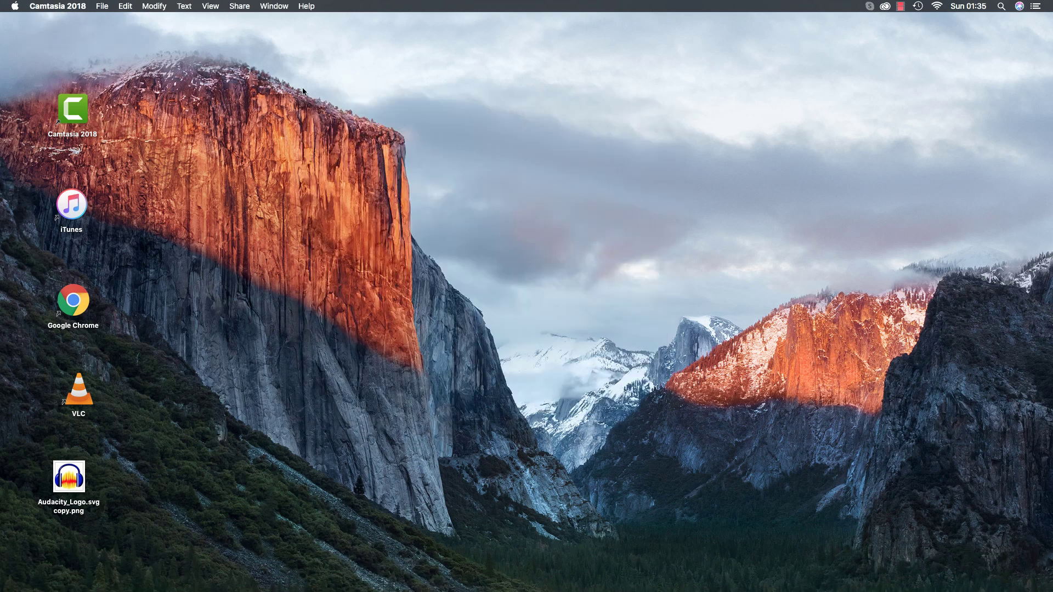
pyautogui.click(14, 7)
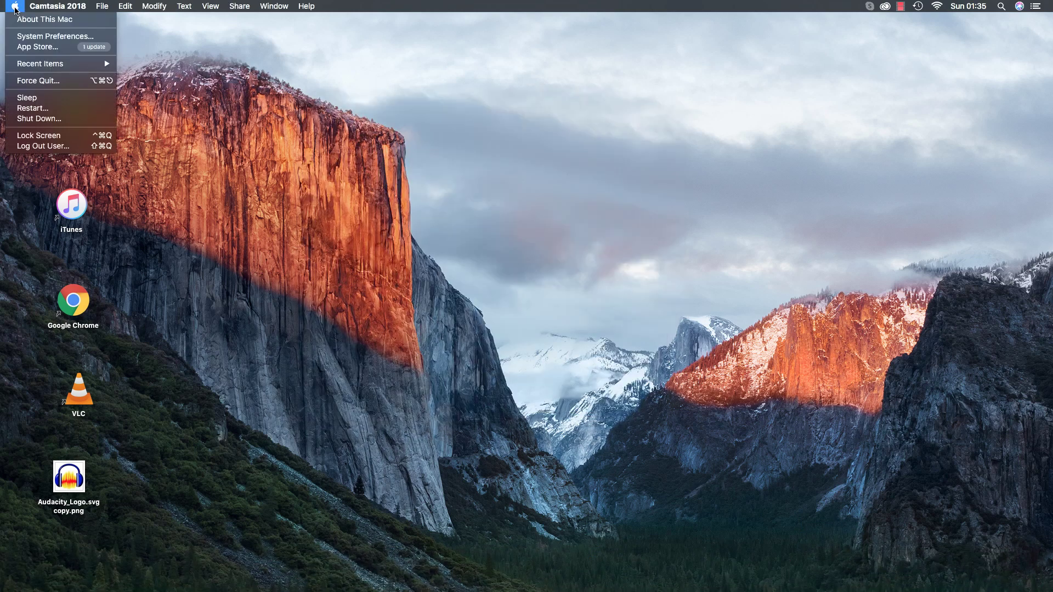
# Launch System Preferences, nudge its window right, and go to the General pane
pyautogui.click(28, 37)
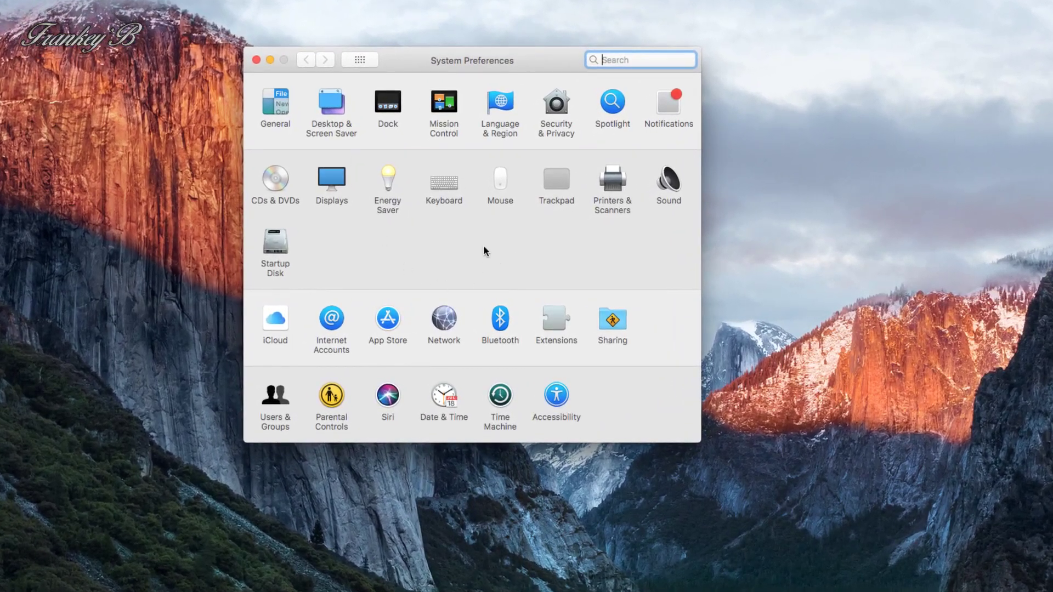
pyautogui.moveTo(541, 60); pyautogui.dragTo(570, 63)
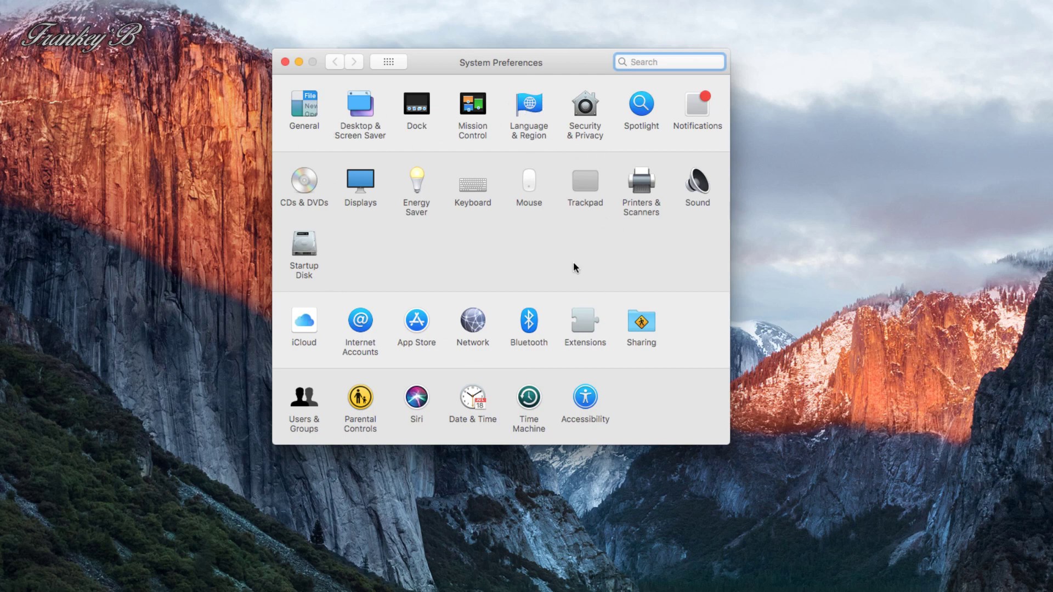
pyautogui.click(305, 109)
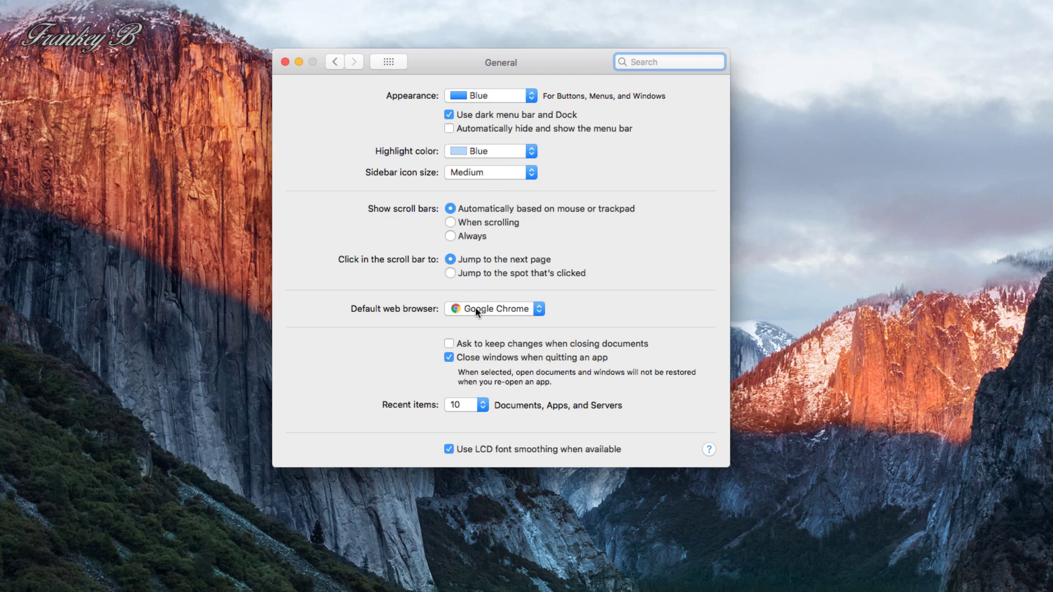
# Set the default web browser to Safari, then back to Google Chrome
pyautogui.click(539, 312)
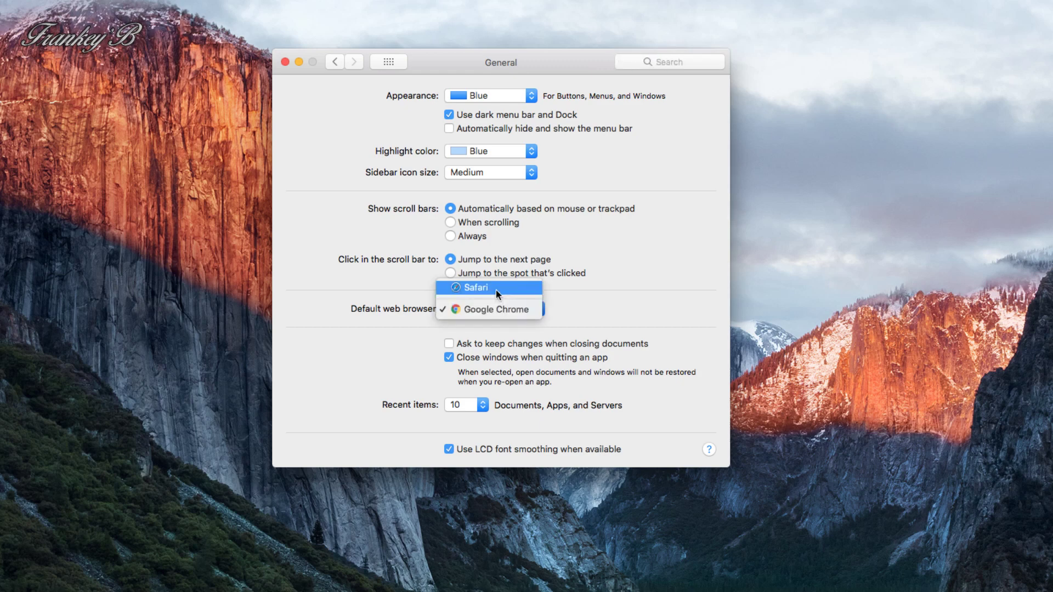
pyautogui.click(498, 297)
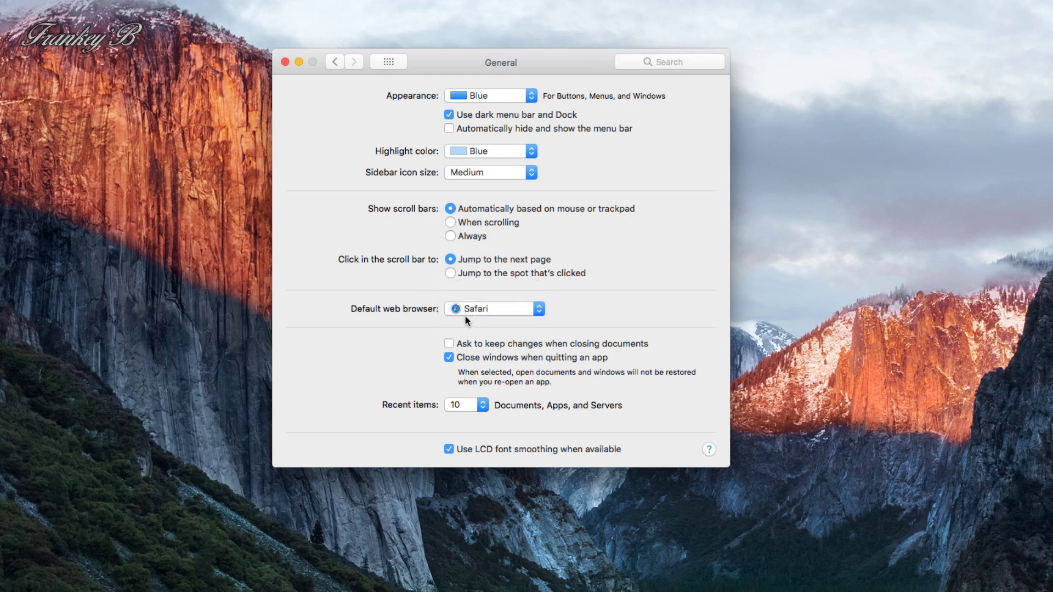
pyautogui.click(538, 313)
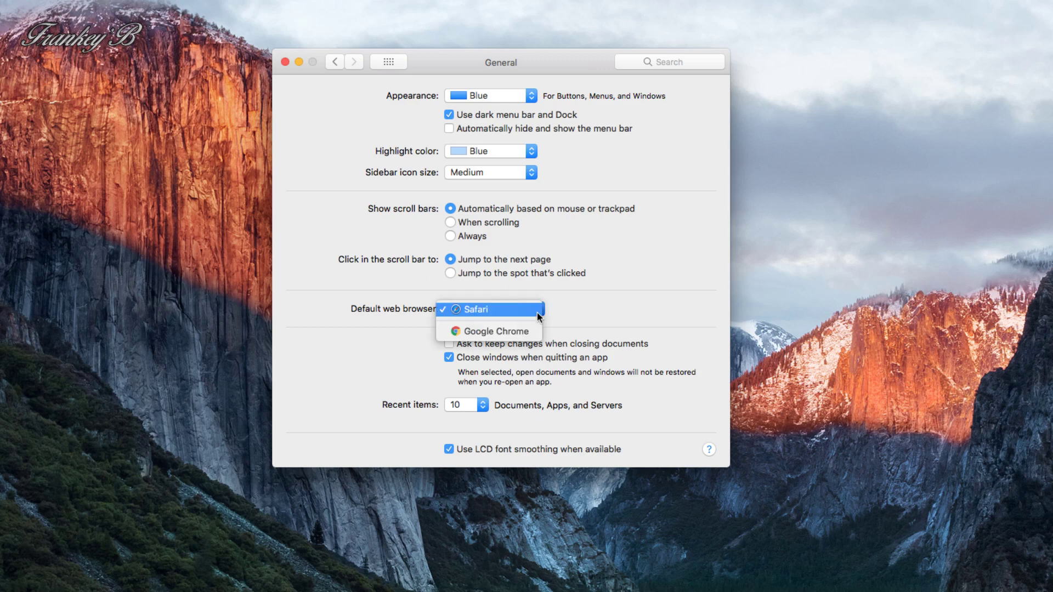
pyautogui.click(501, 333)
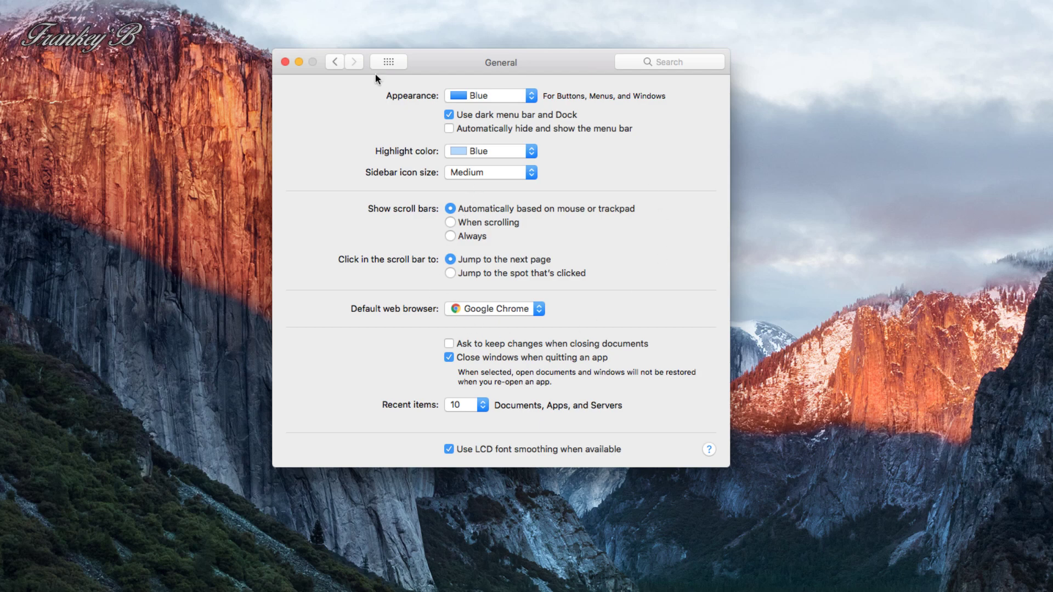
# Step back and forward between General and the overview, ending on Show All
pyautogui.click(388, 62)
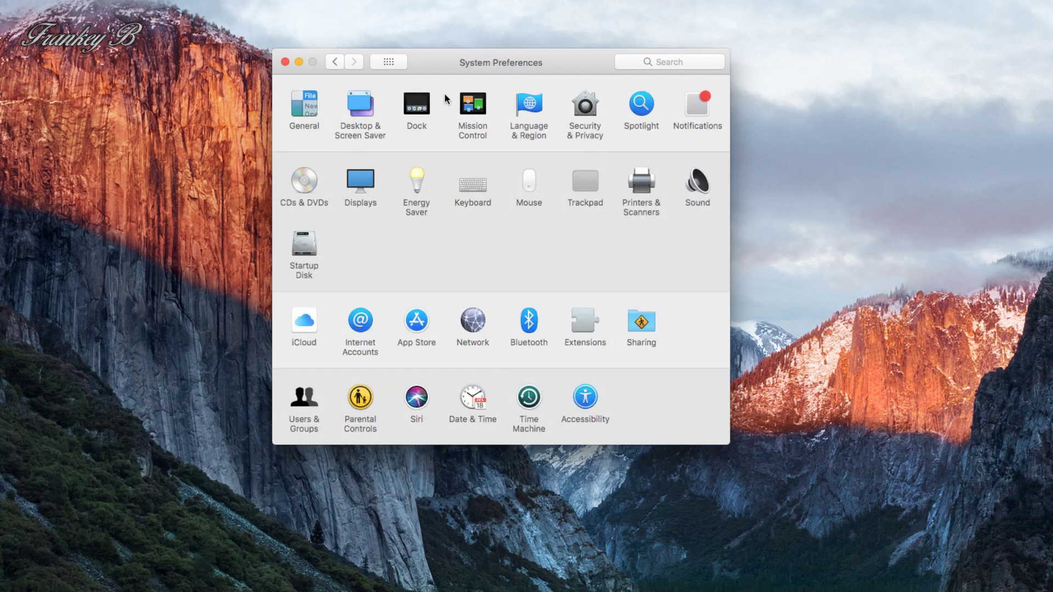
pyautogui.click(353, 62)
pyautogui.click(336, 63)
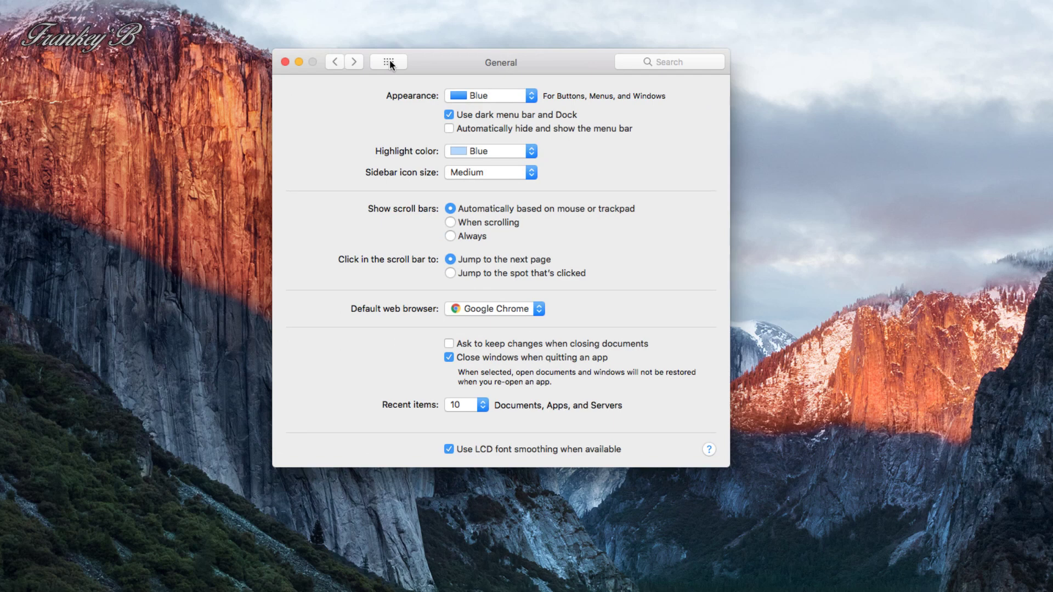
pyautogui.moveTo(390, 59); pyautogui.dragTo(384, 61)
pyautogui.click(384, 61)
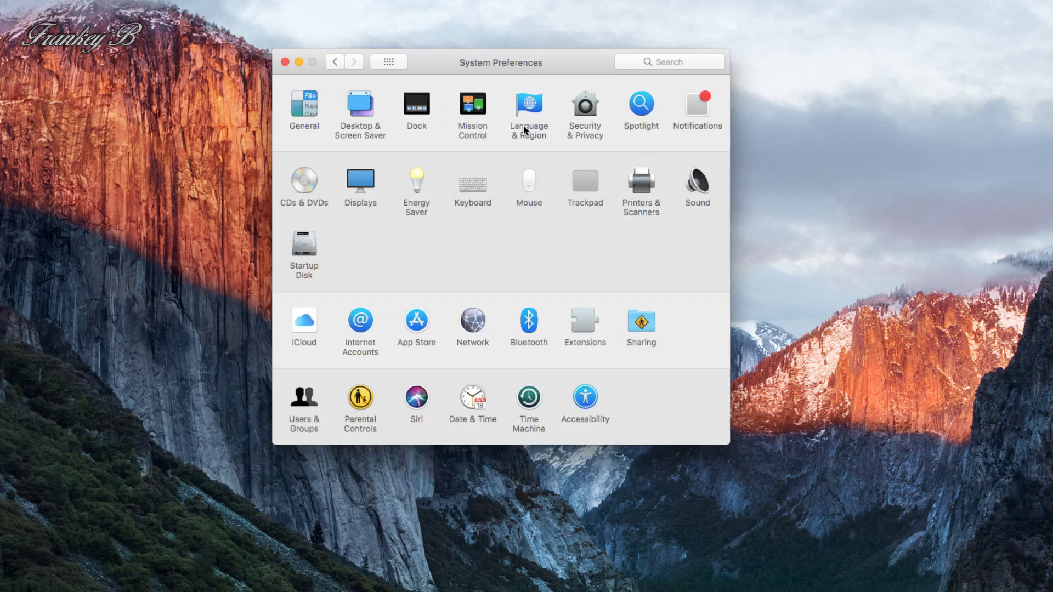
pyautogui.click(359, 109)
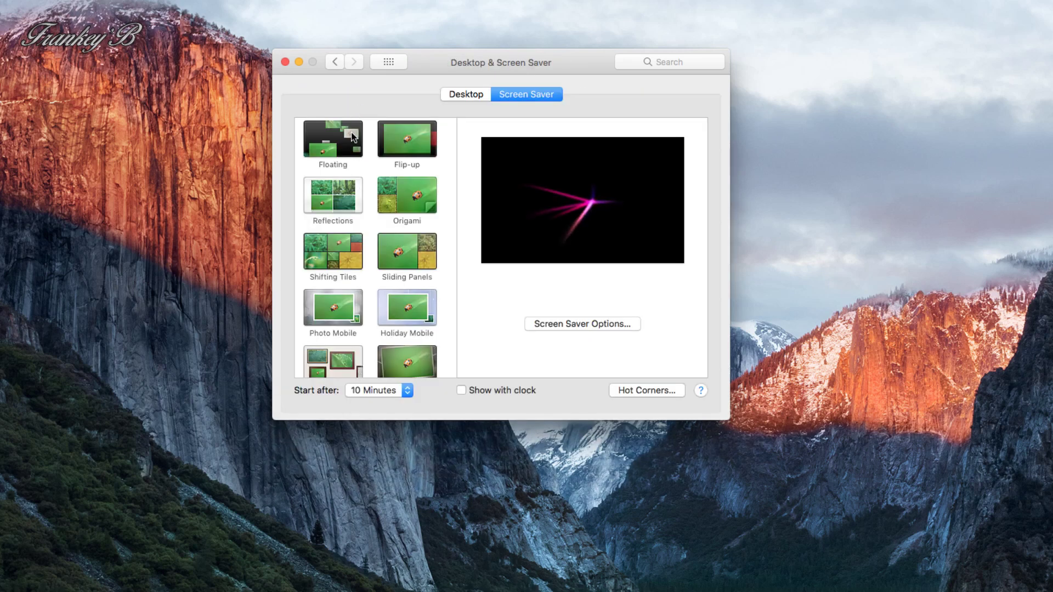
pyautogui.click(465, 95)
pyautogui.scroll(-5, 463, 285)
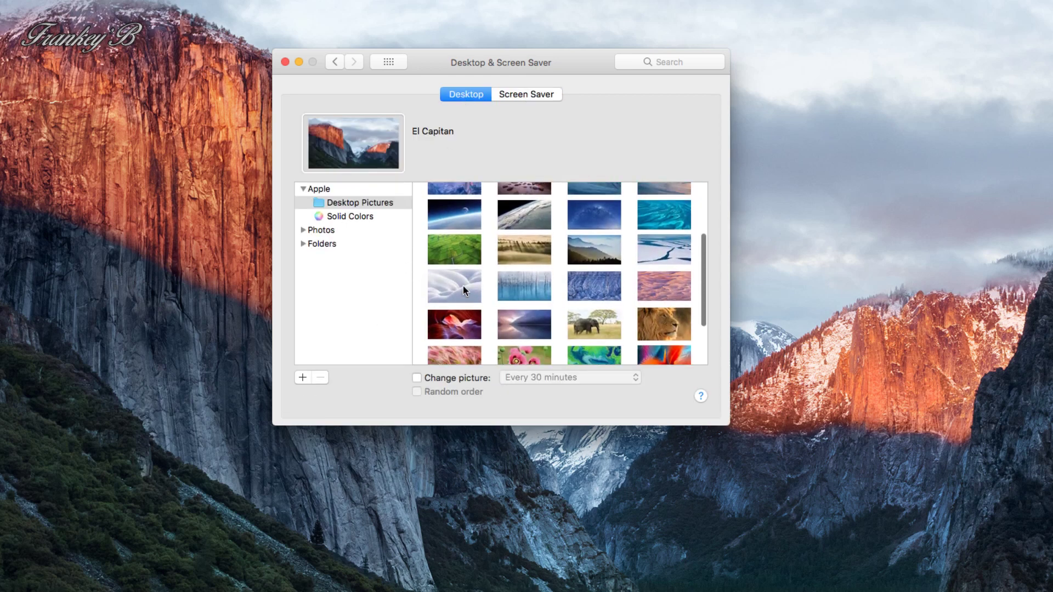
pyautogui.scroll(5, 463, 286)
pyautogui.scroll(-5, 463, 286)
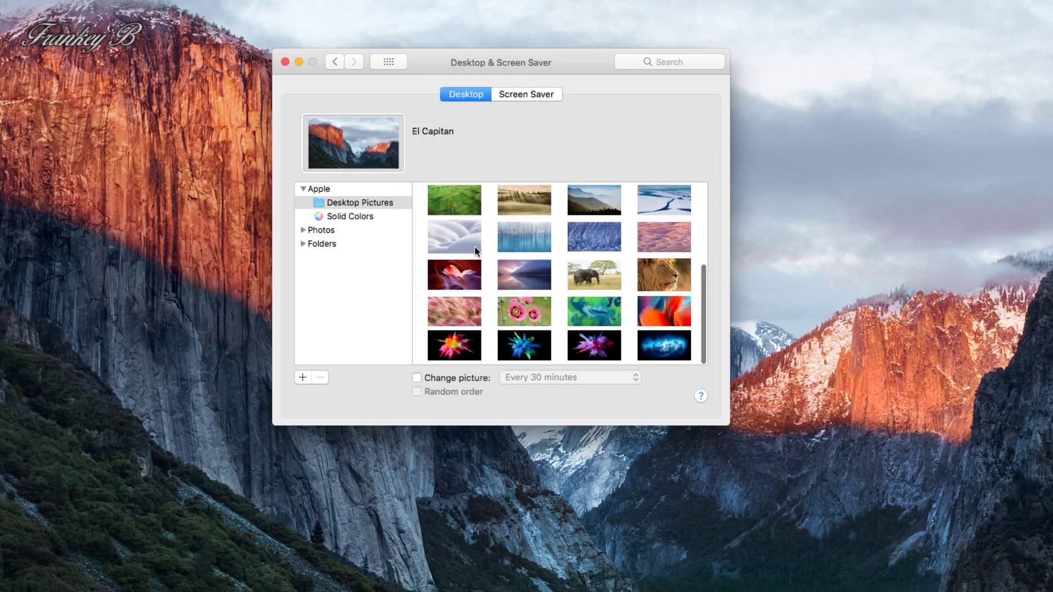
pyautogui.click(516, 95)
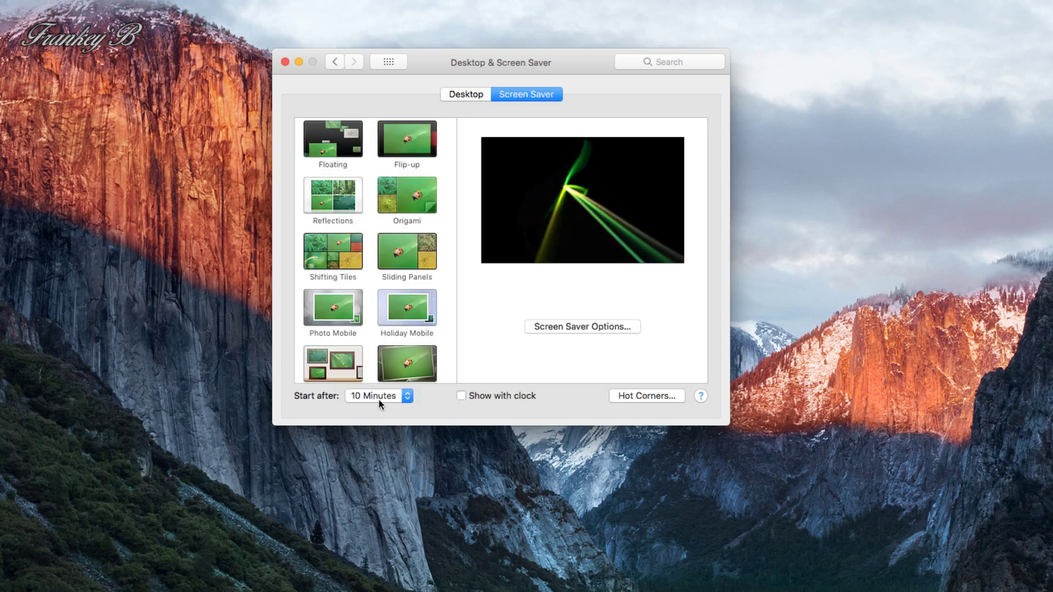
pyautogui.click(406, 396)
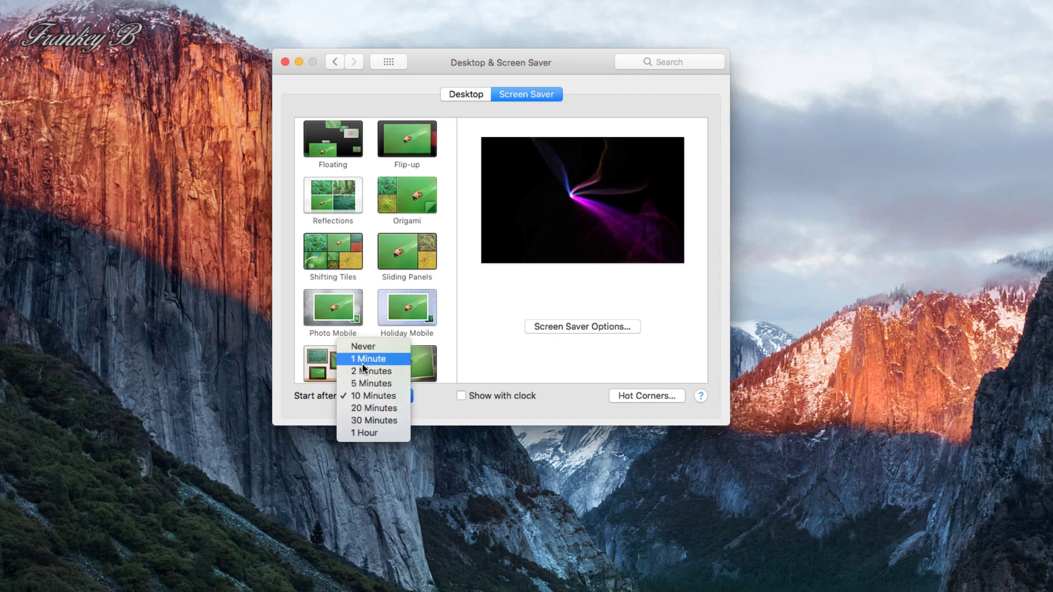
pyautogui.click(362, 397)
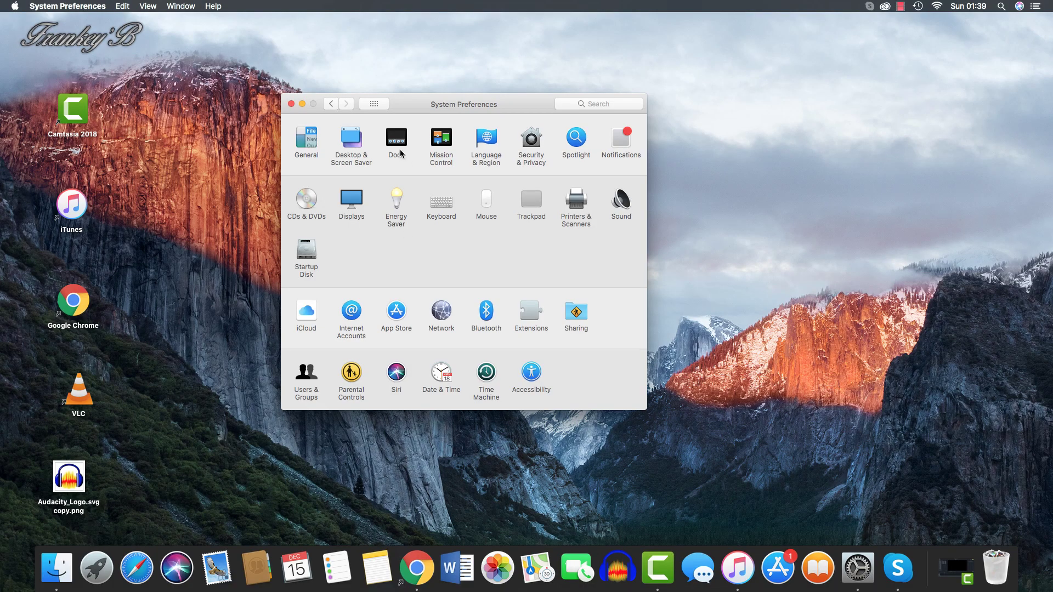
# In the Dock pane, resize the Dock and move it left, right, then back to Bottom
pyautogui.click(394, 142)
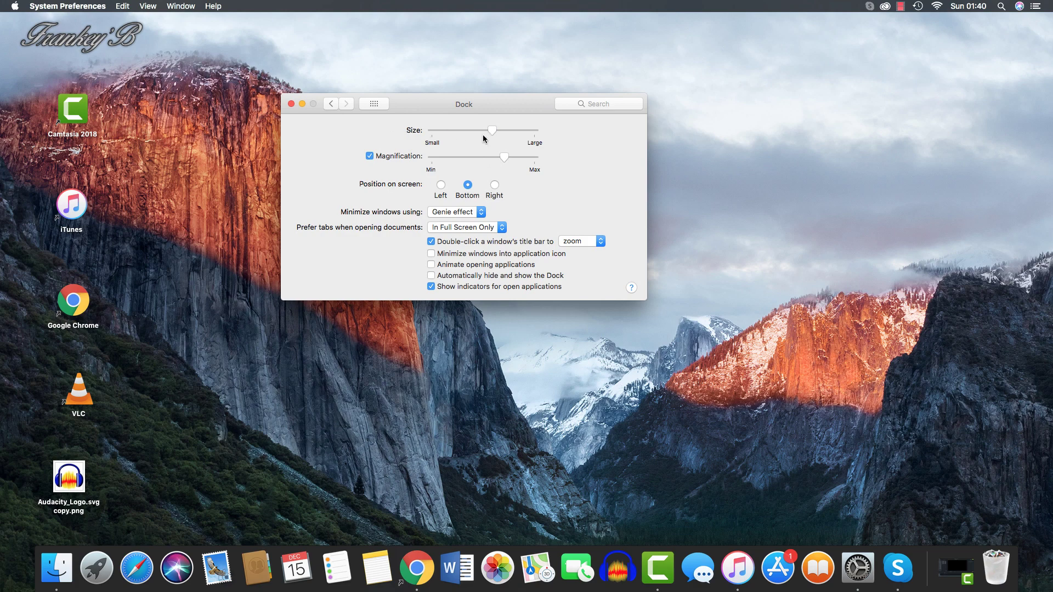
pyautogui.moveTo(491, 130); pyautogui.dragTo(503, 158)
pyautogui.click(441, 185)
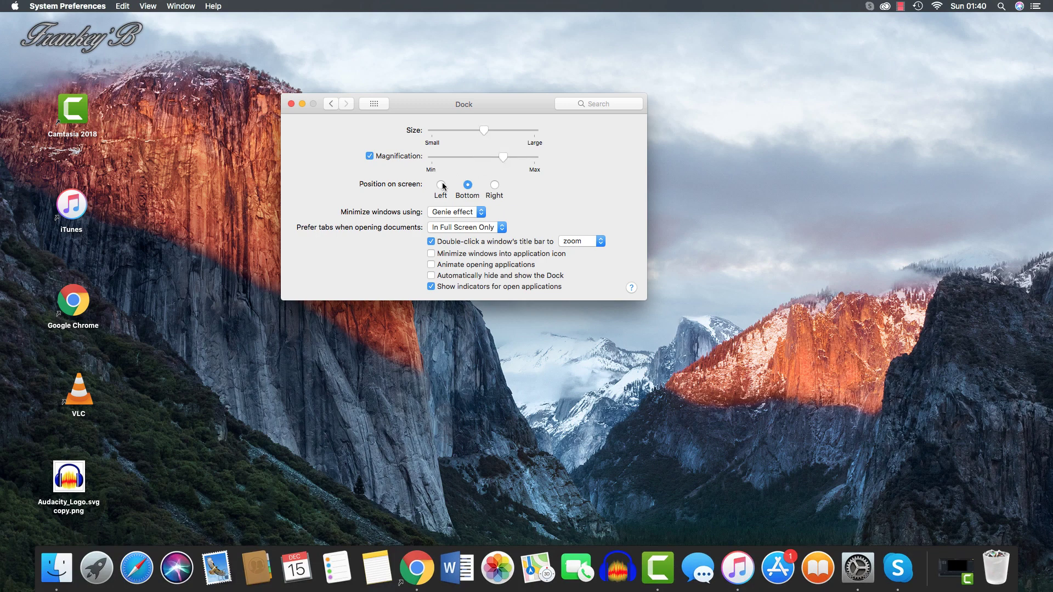
pyautogui.click(494, 186)
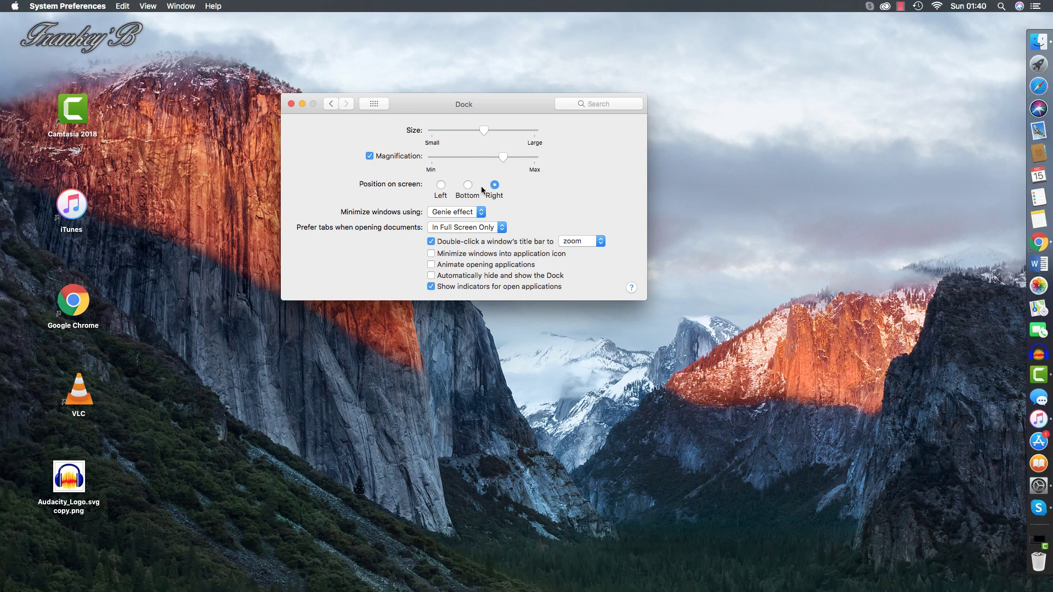
pyautogui.click(468, 186)
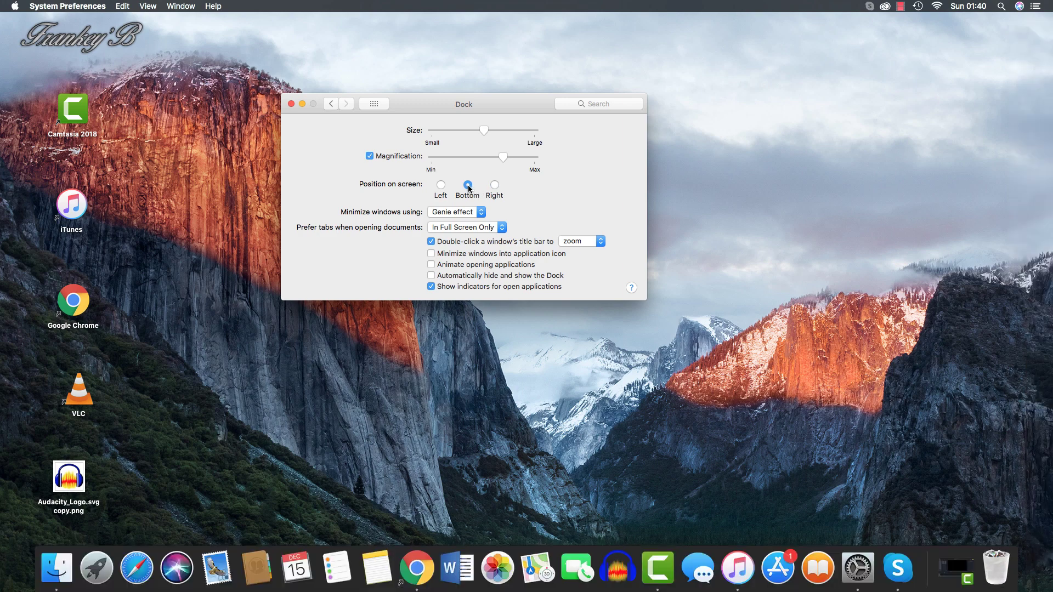
# Toggle Dock auto-hide on and off twice, leaving it off, and return to Show All
pyautogui.click(432, 276)
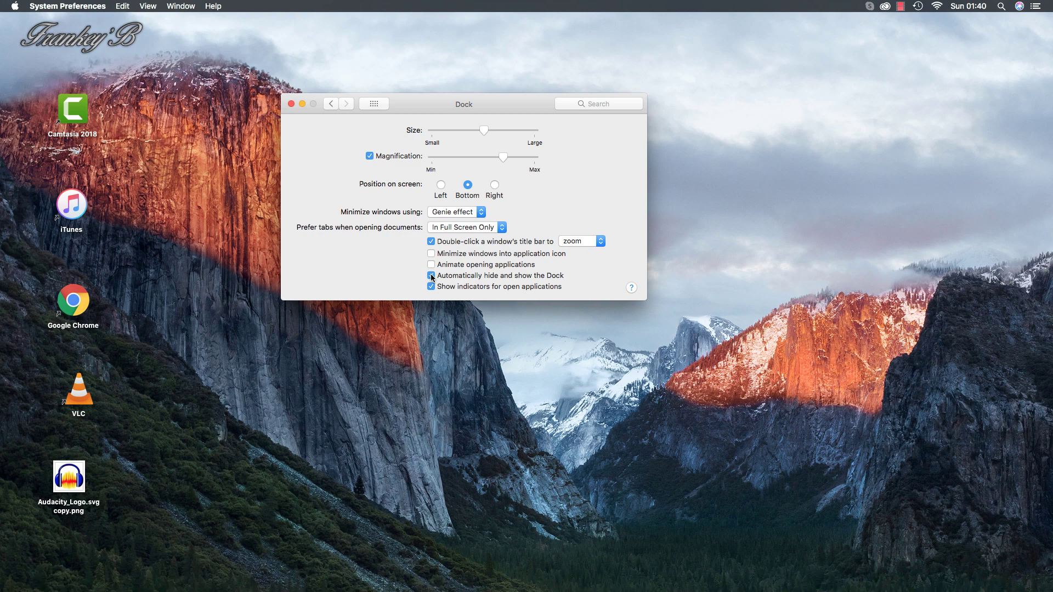
pyautogui.click(432, 276)
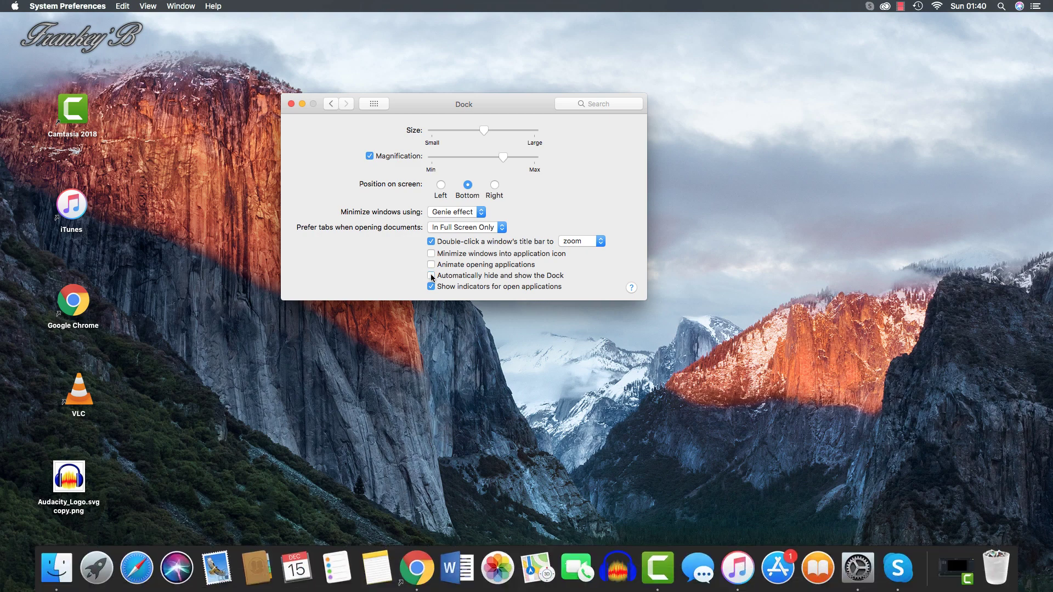
pyautogui.click(432, 276)
pyautogui.click(432, 276)
pyautogui.click(375, 104)
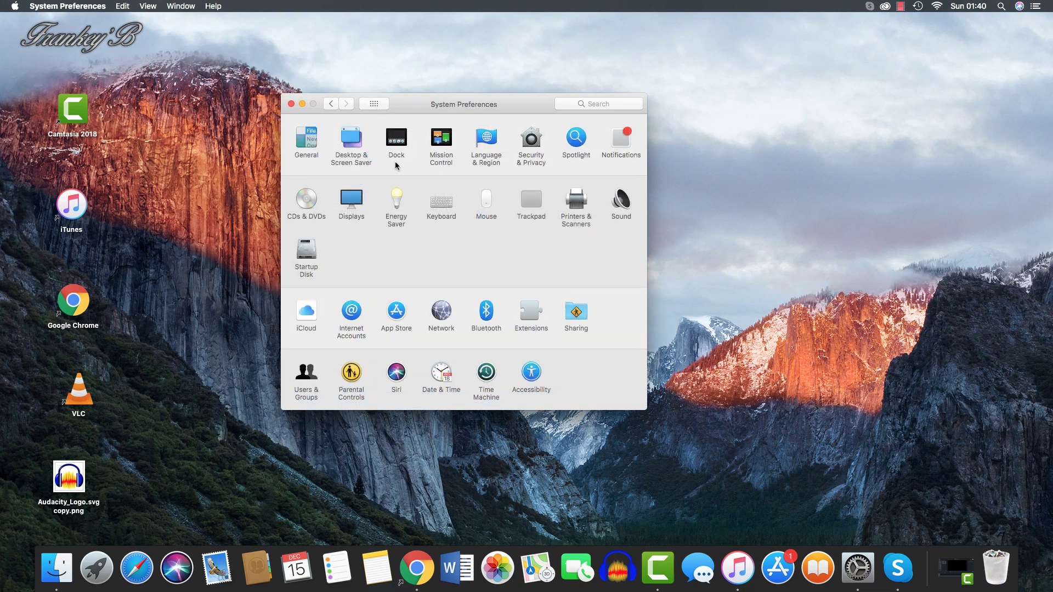
# Drag VLC from the desktop into the Dock next to Maps and close Dock preferences
pyautogui.click(397, 145)
pyautogui.click(367, 106)
pyautogui.click(397, 147)
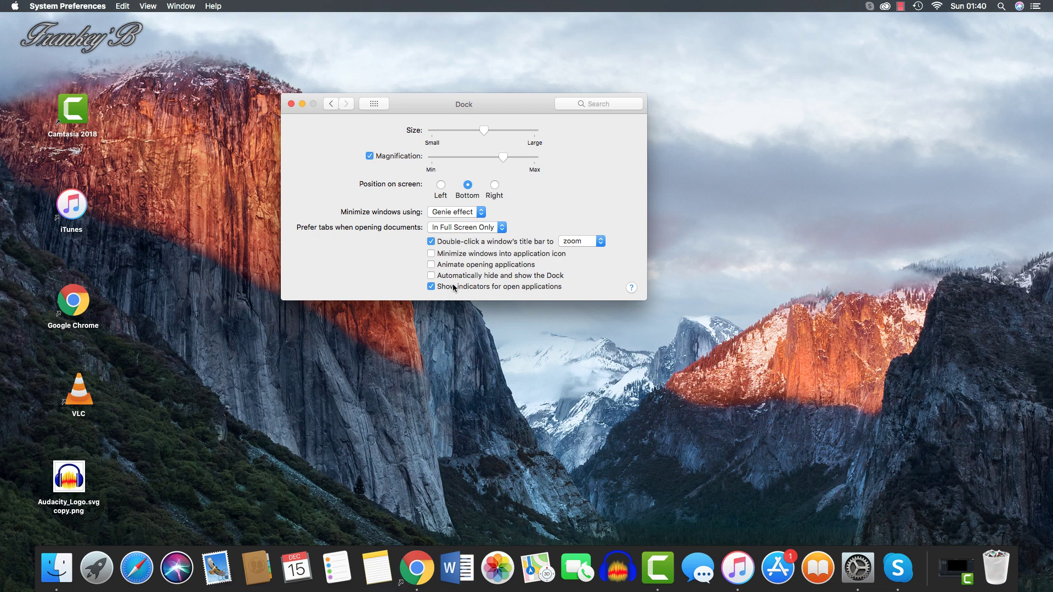
pyautogui.moveTo(89, 402); pyautogui.dragTo(246, 312)
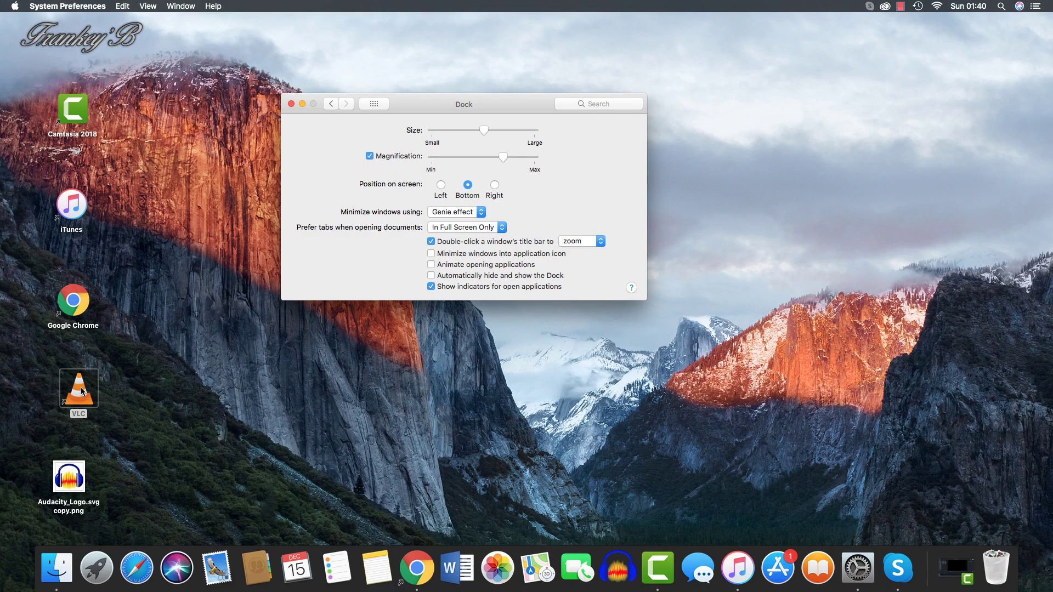
pyautogui.moveTo(81, 391); pyautogui.dragTo(521, 572)
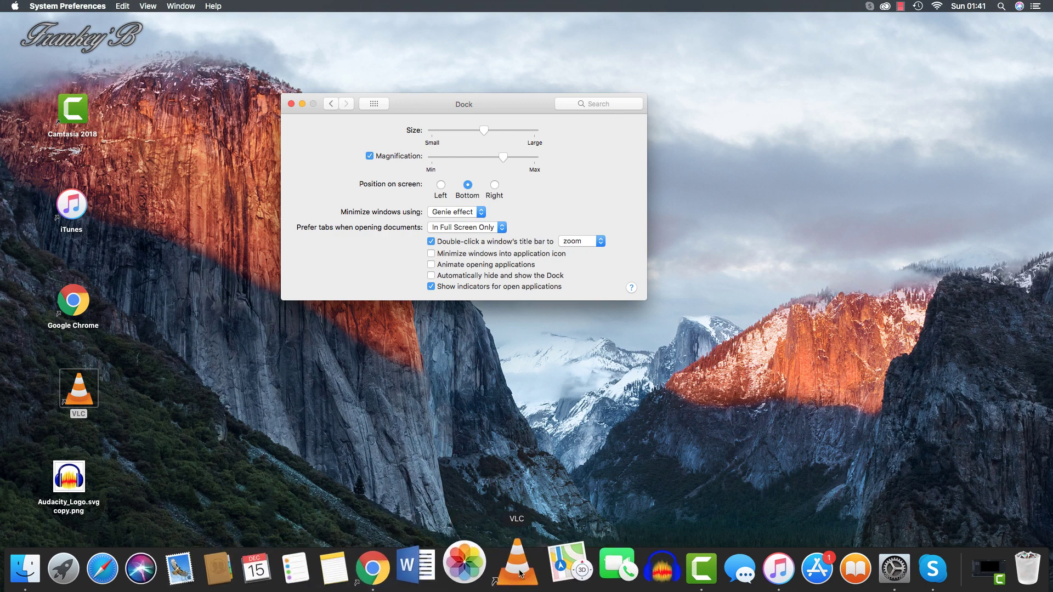
pyautogui.rightClick(521, 573)
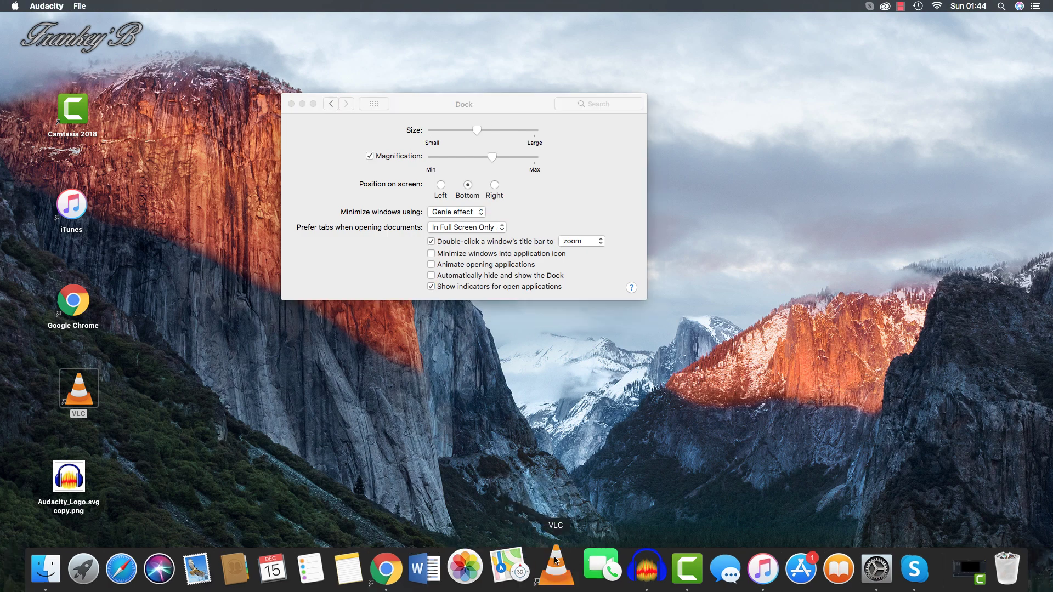
pyautogui.click(290, 104)
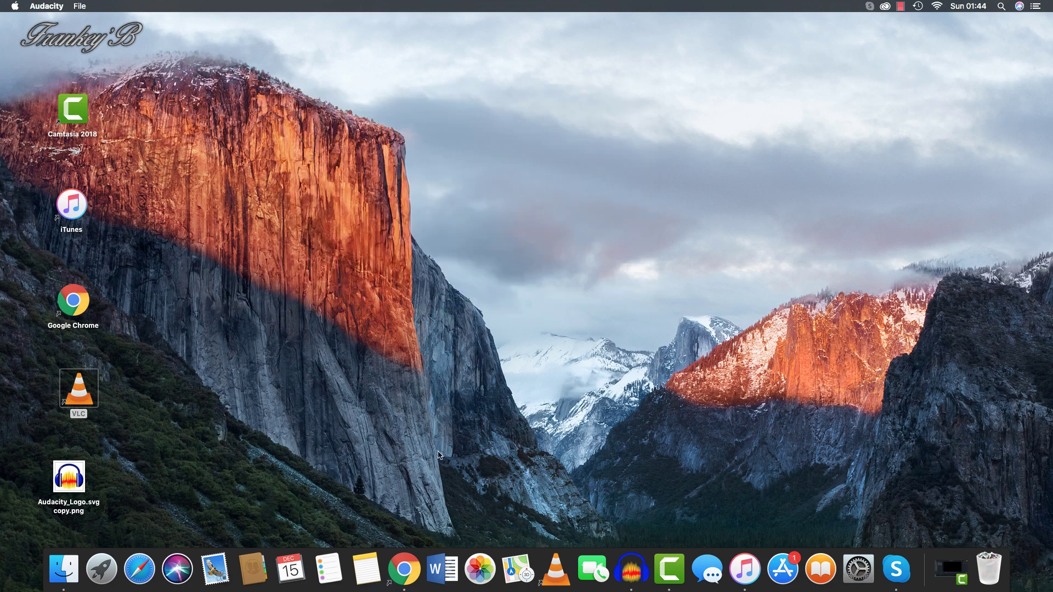
# Move VLC within the Dock, drag it out, re-add it, then choose Remove from Dock
pyautogui.moveTo(559, 570); pyautogui.dragTo(641, 567)
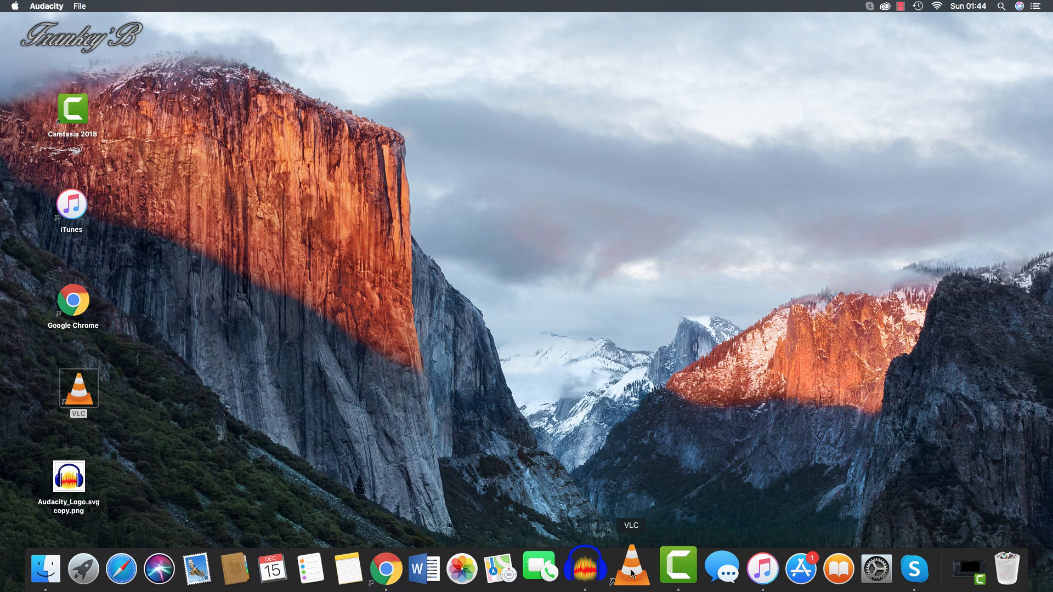
pyautogui.moveTo(632, 574); pyautogui.dragTo(568, 268)
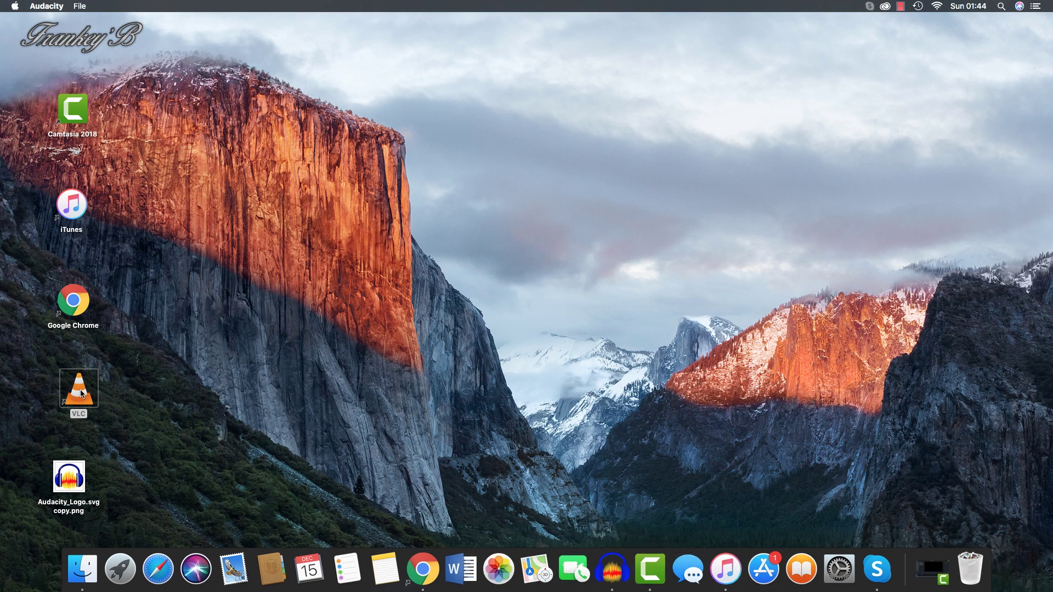
pyautogui.moveTo(81, 394); pyautogui.dragTo(608, 573)
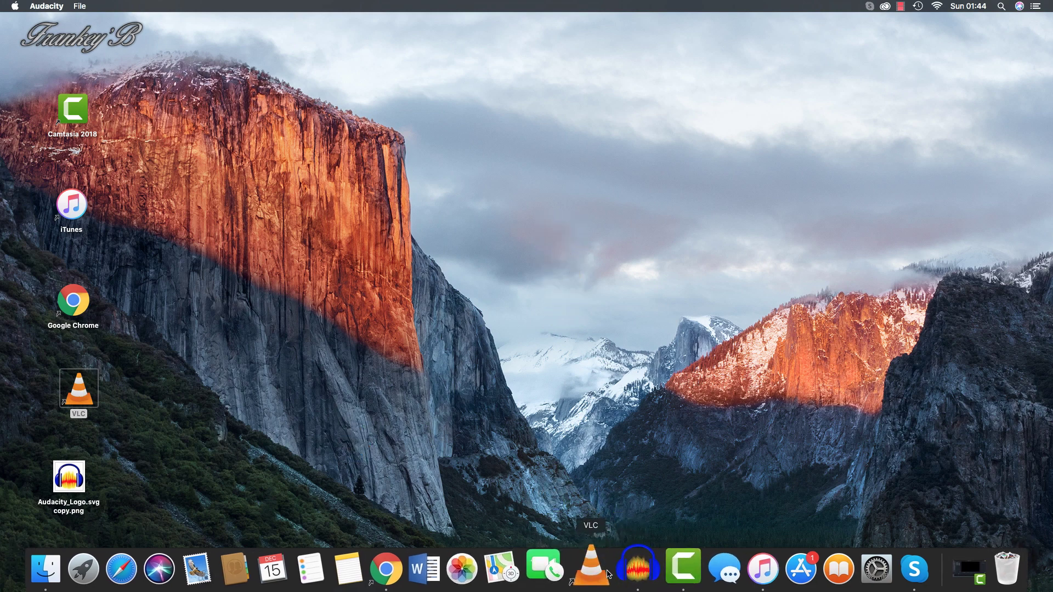
pyautogui.rightClick(607, 574)
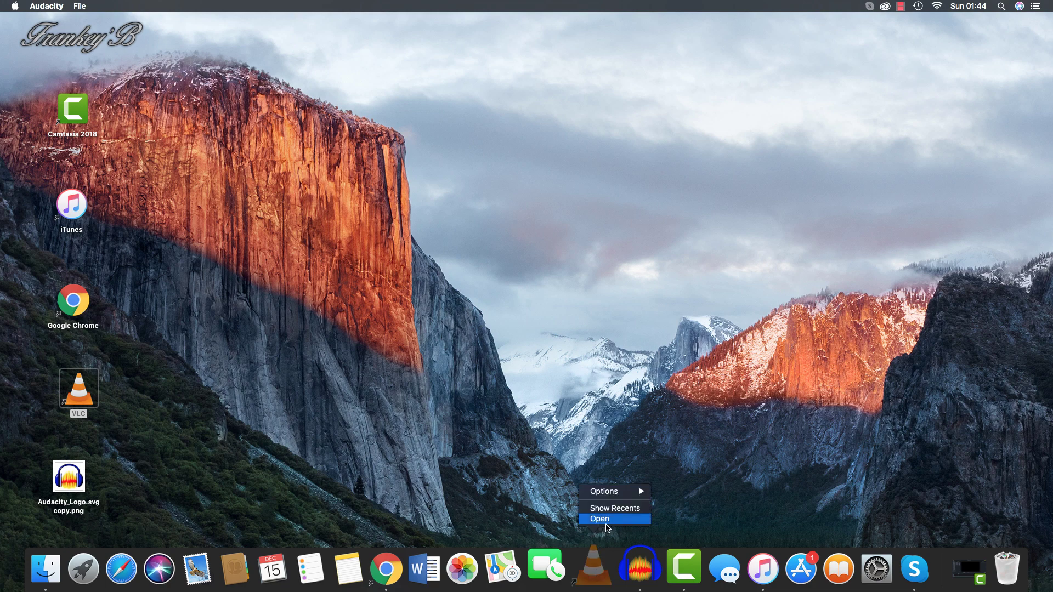
pyautogui.moveTo(604, 497)
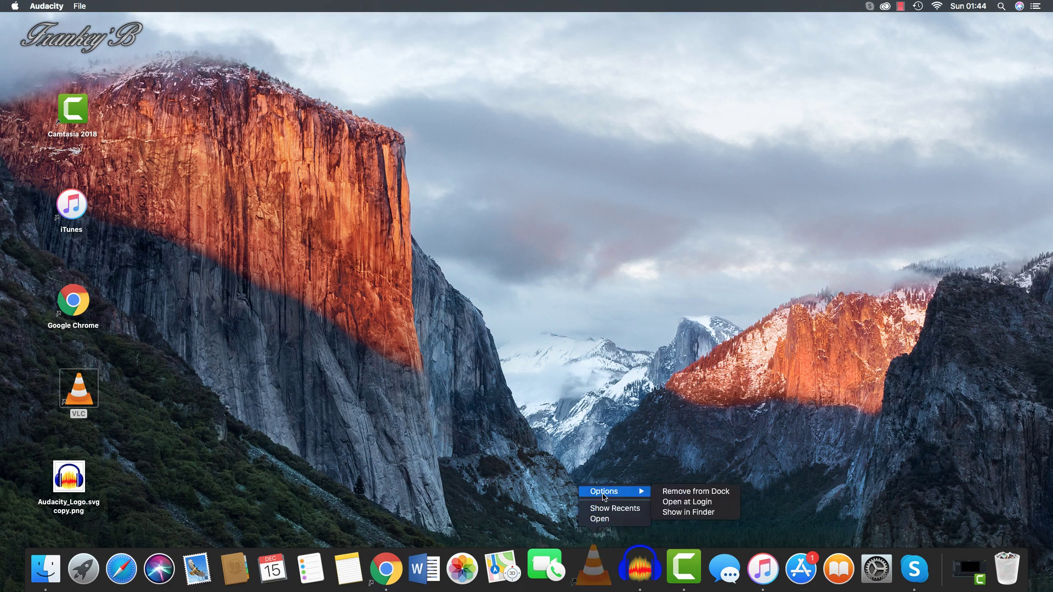
pyautogui.click(708, 496)
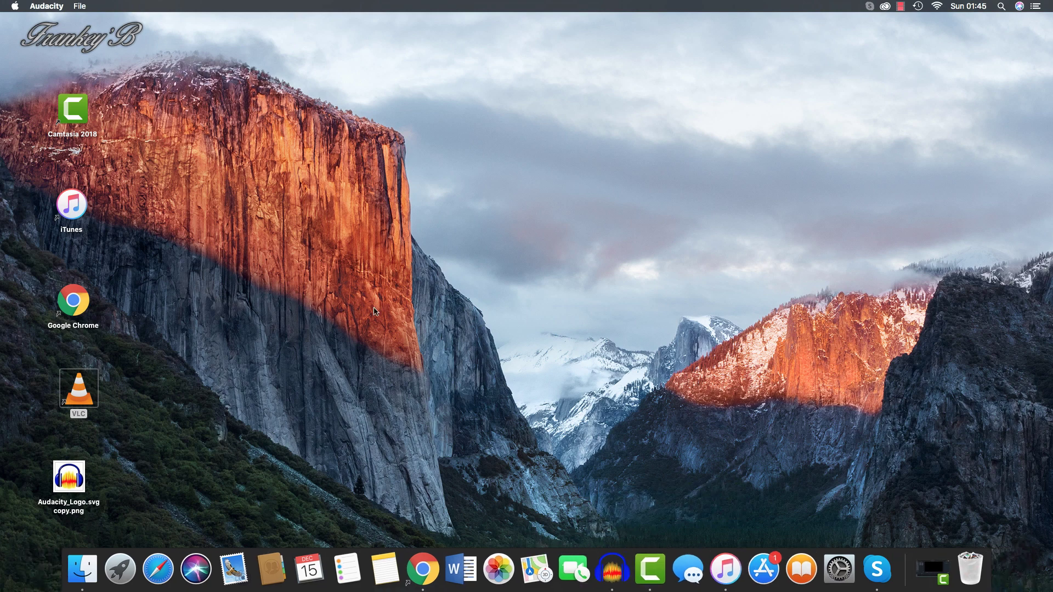
# Open System Preferences > Displays and lower the Brightness slider slightly
pyautogui.click(15, 6)
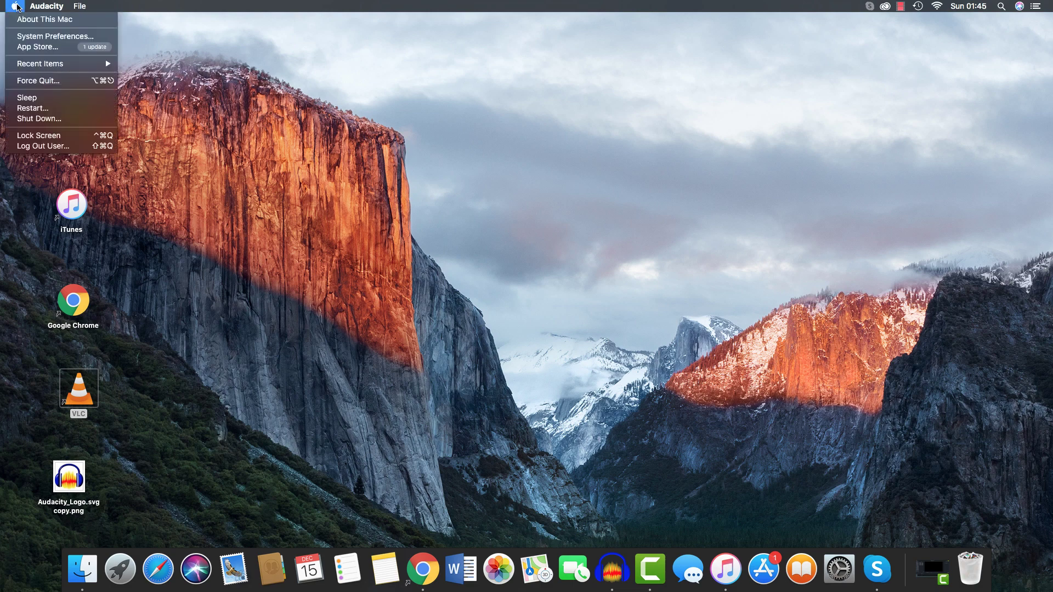
pyautogui.click(34, 37)
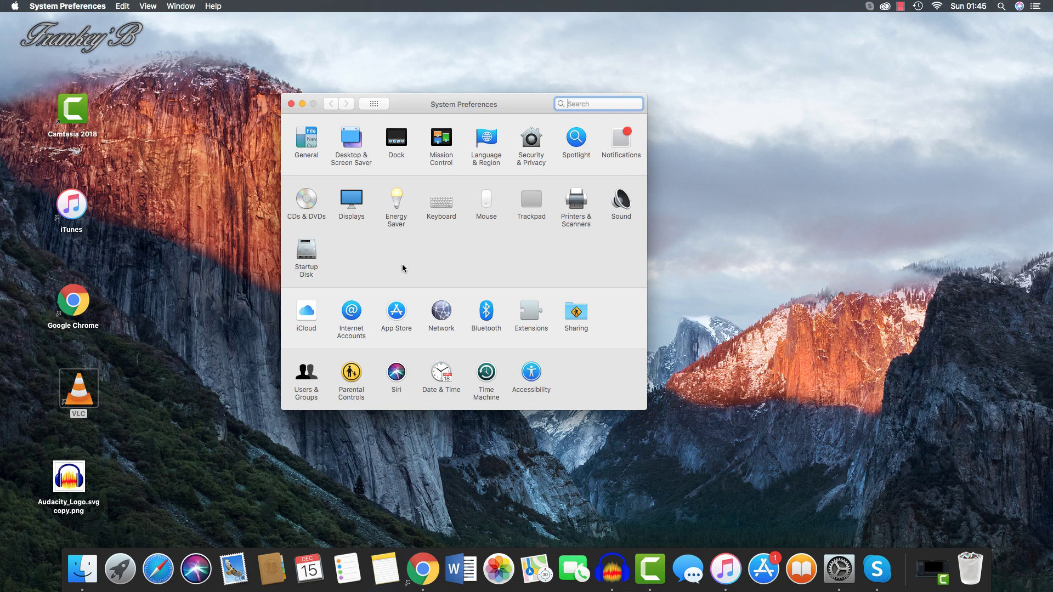
pyautogui.click(351, 200)
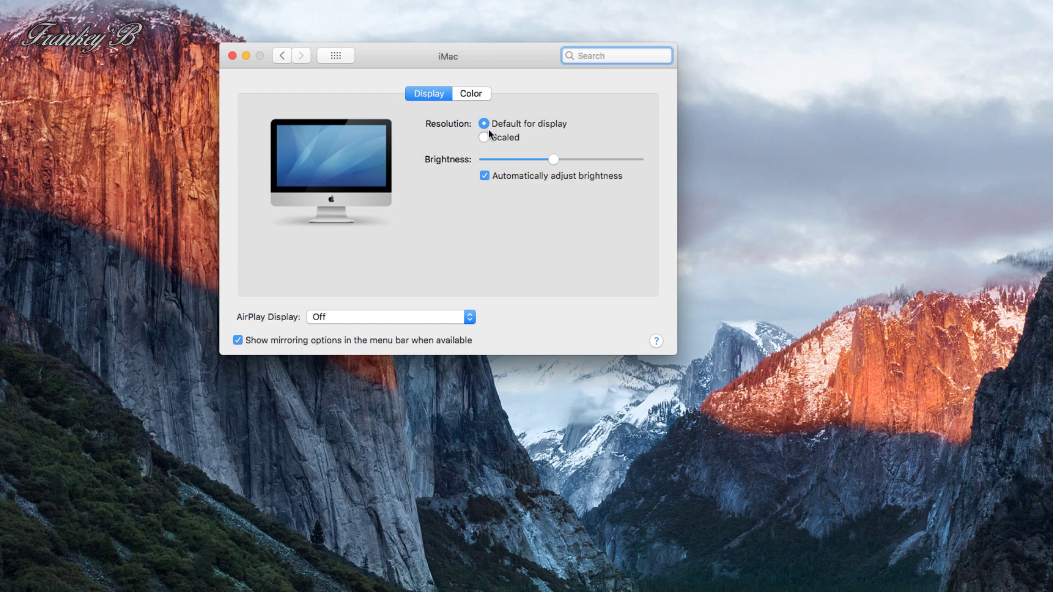
pyautogui.moveTo(552, 157); pyautogui.dragTo(532, 157)
pyautogui.click(333, 55)
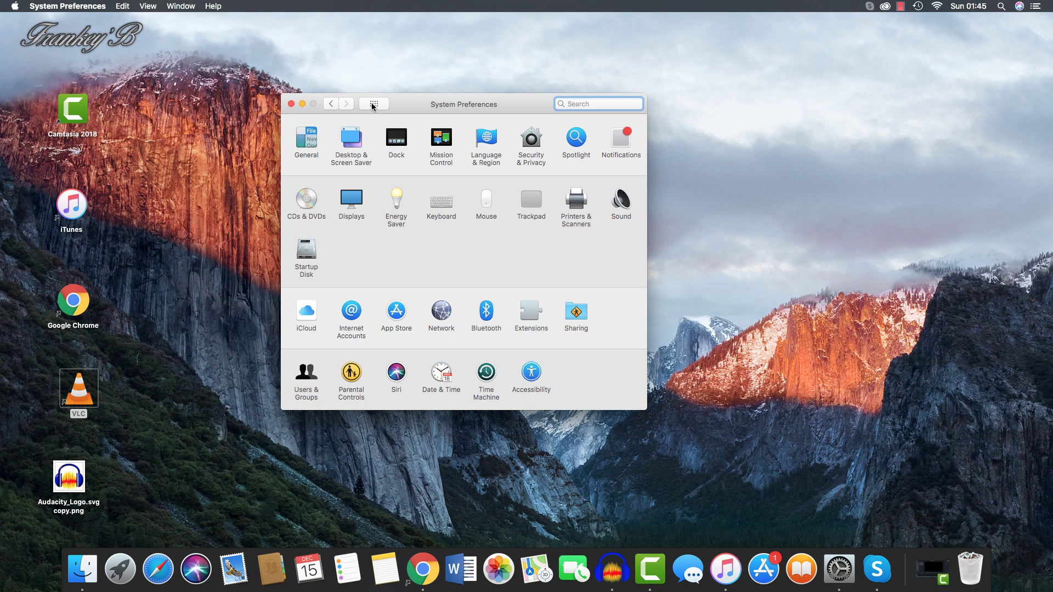
# View the Energy Saver settings, then return to all preference panes
pyautogui.click(397, 201)
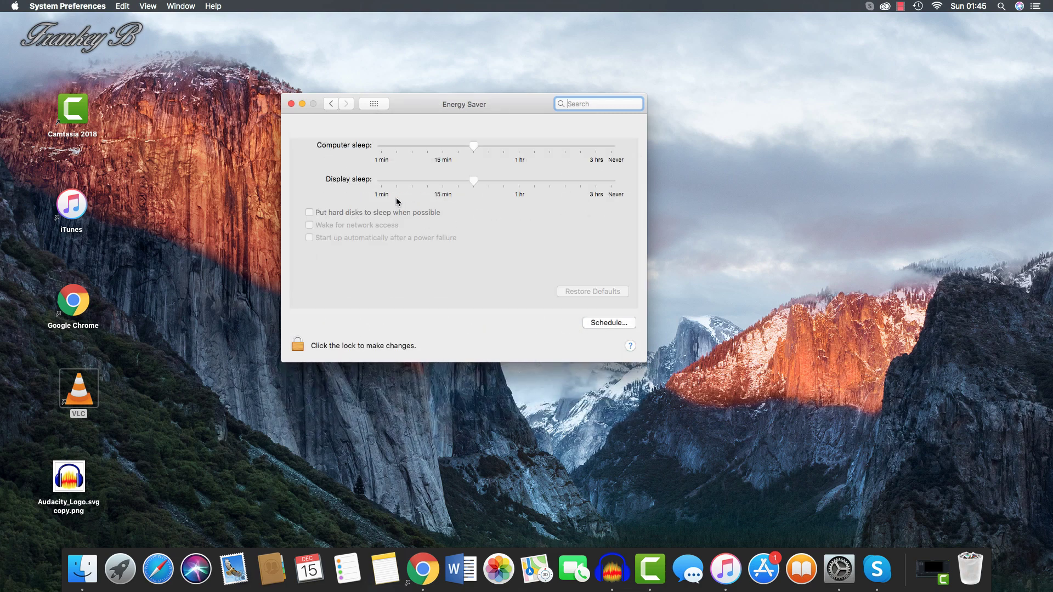
pyautogui.click(475, 146)
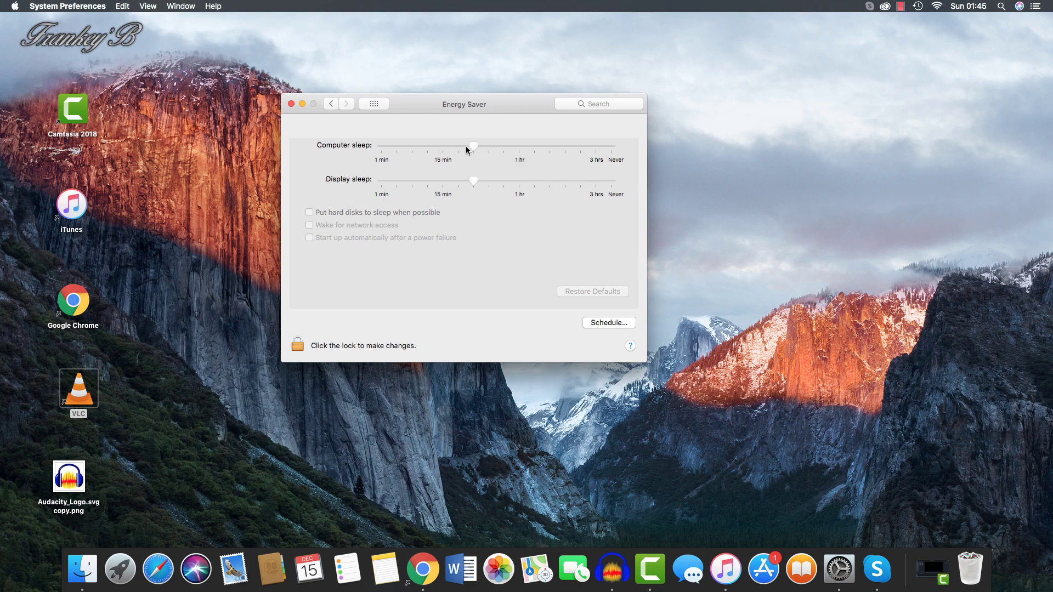
pyautogui.press('super+l')
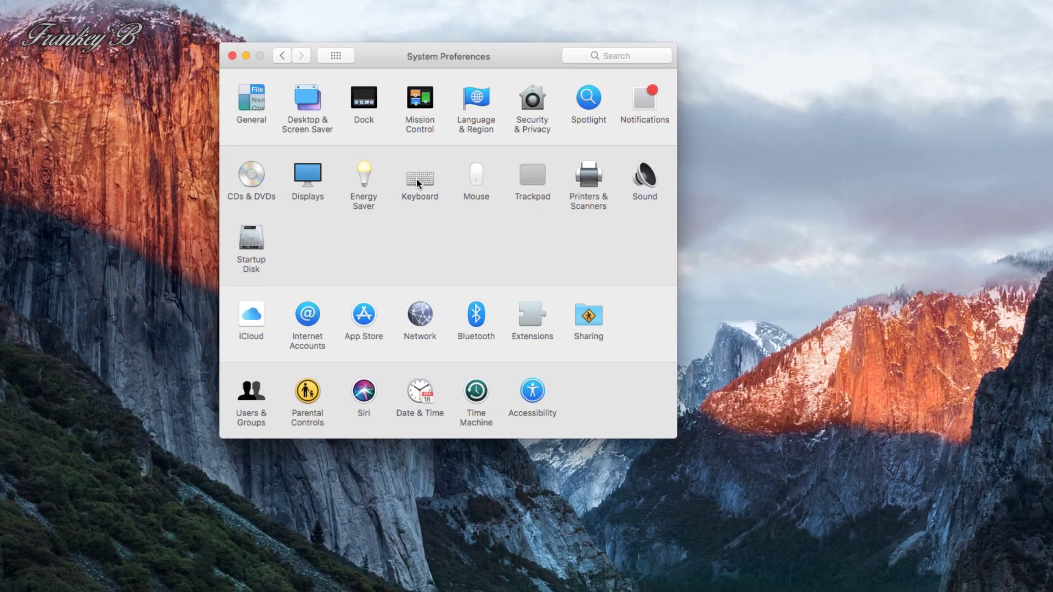
# On Keyboard's Text tab, switch Spelling to Automatic by Language, then back to British English
pyautogui.click(439, 202)
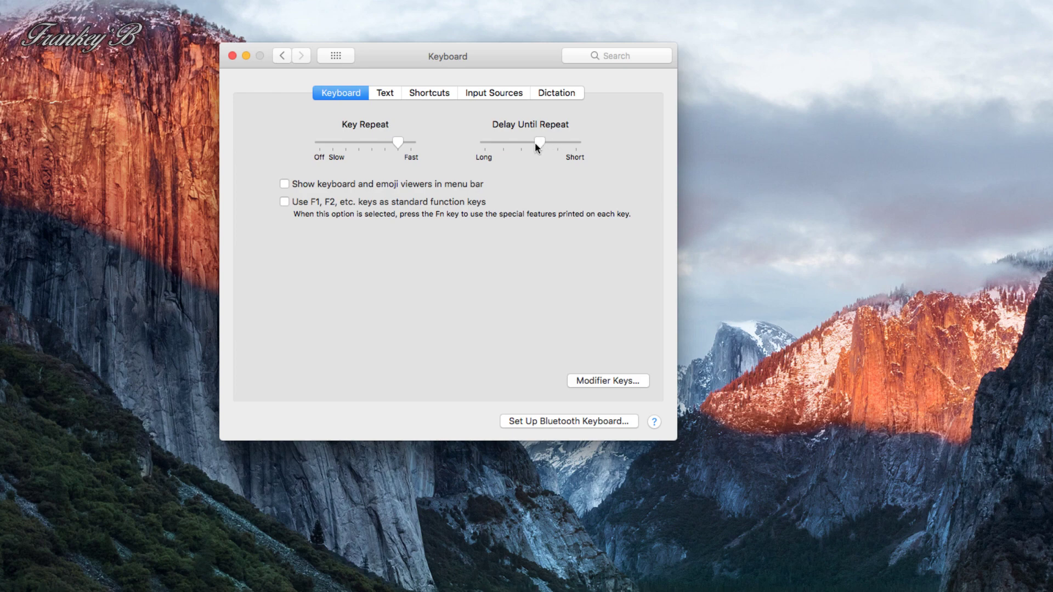
pyautogui.click(386, 92)
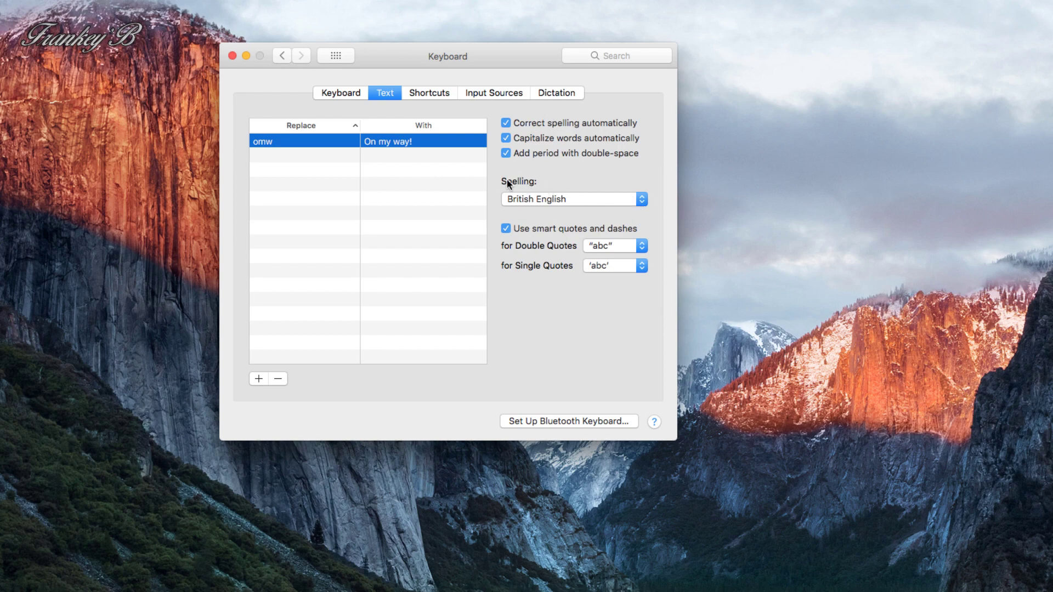
pyautogui.click(641, 201)
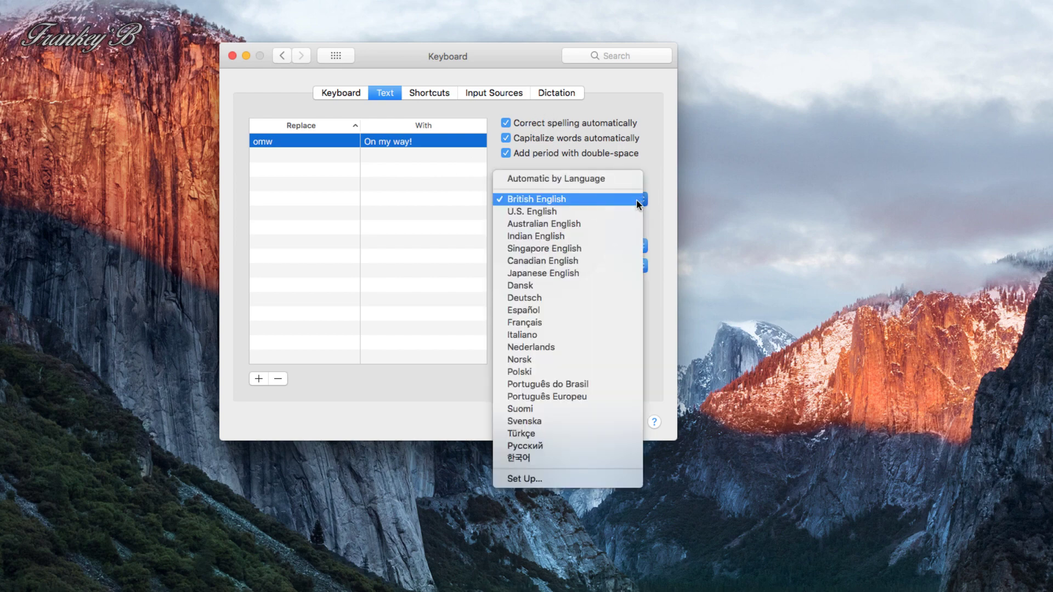
pyautogui.click(577, 181)
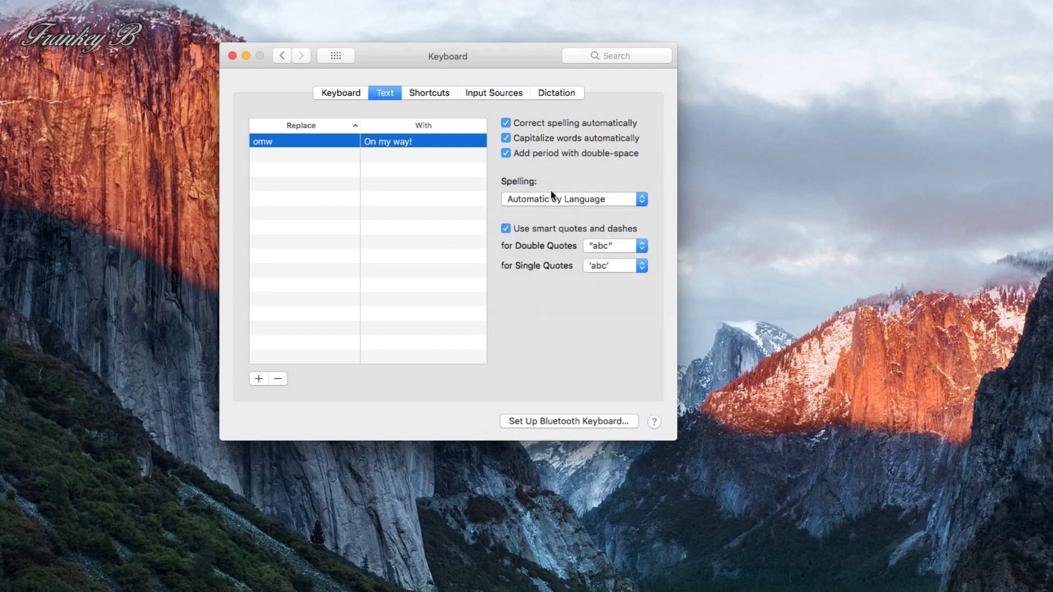
pyautogui.click(642, 202)
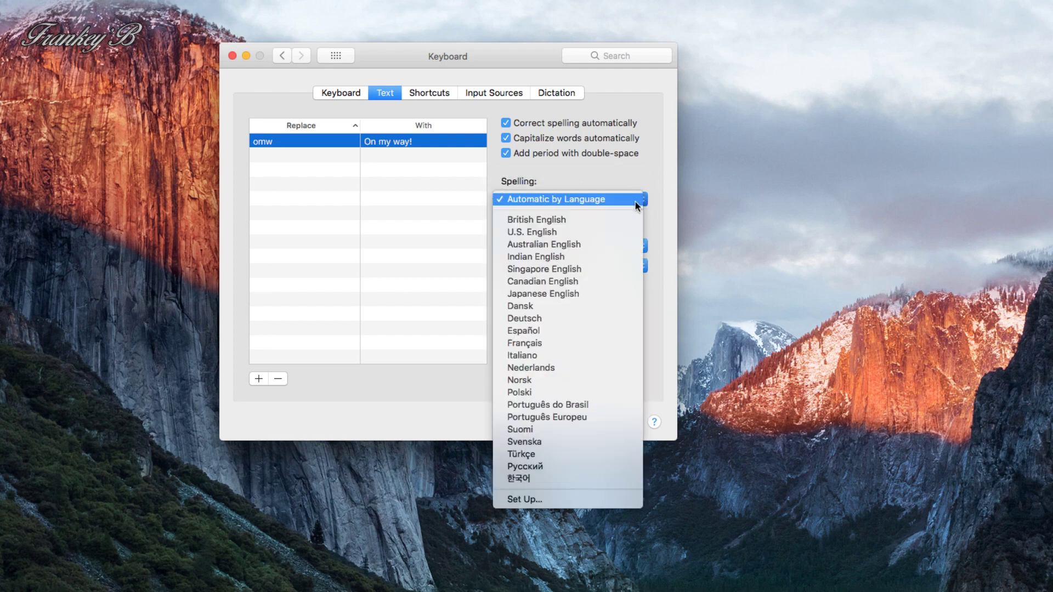
pyautogui.click(578, 220)
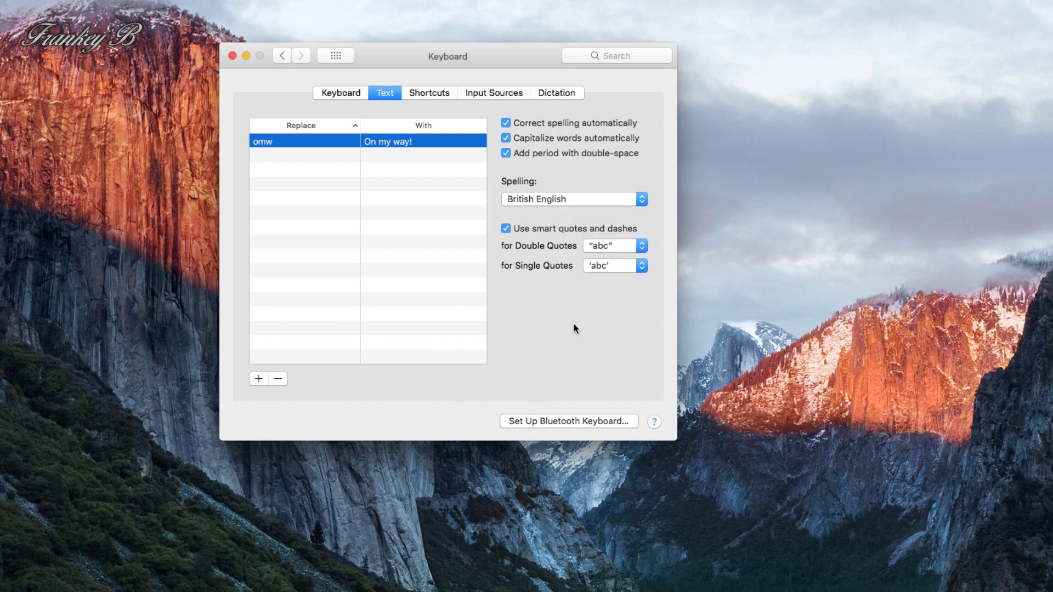
# Open and close Set Up Bluetooth Keyboard, then go back to all preferences
pyautogui.click(547, 421)
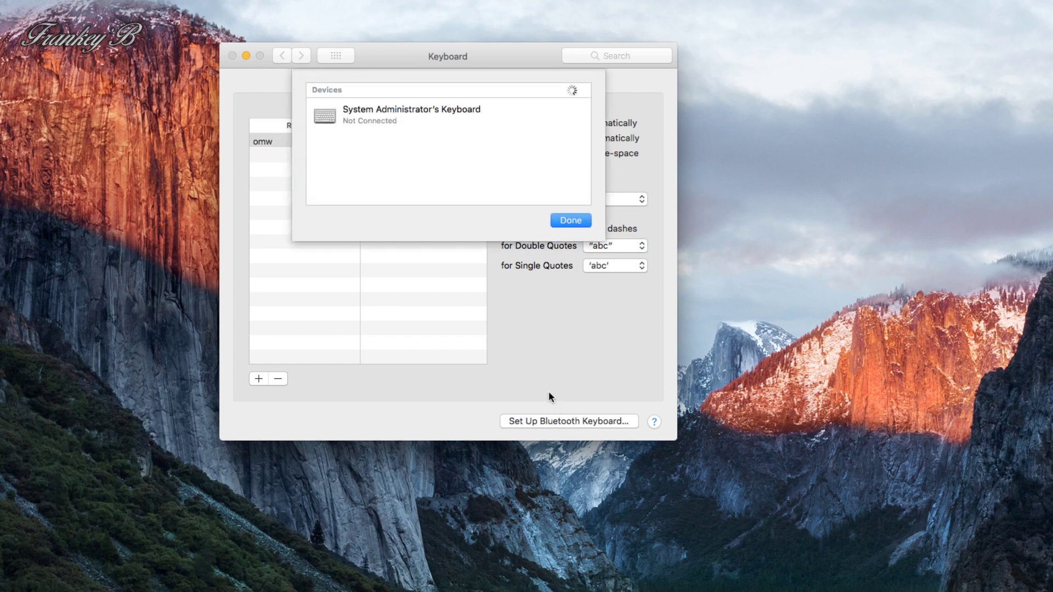
pyautogui.moveTo(373, 124)
pyautogui.click(563, 222)
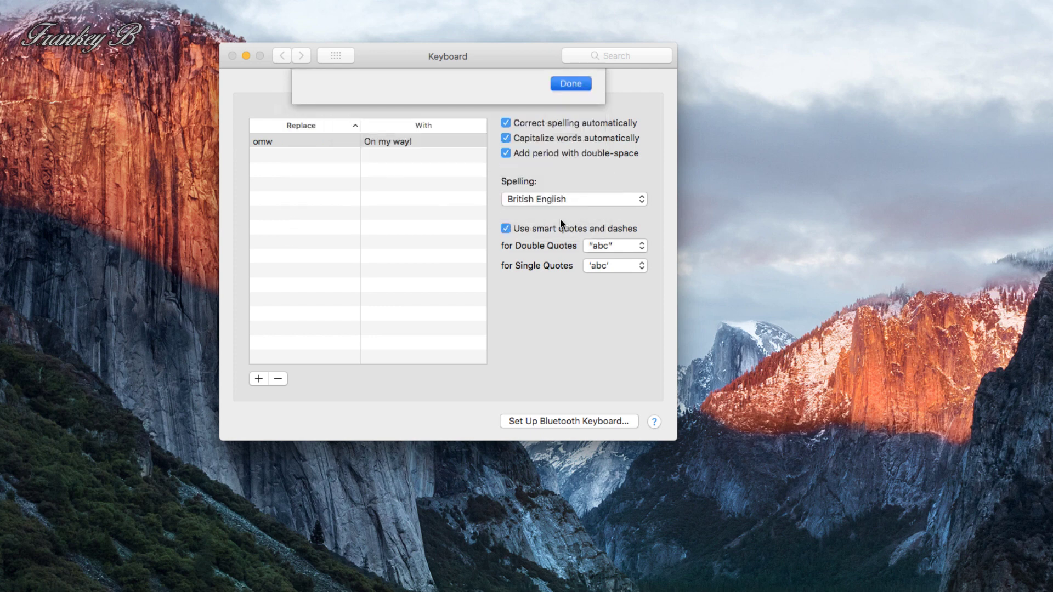
pyautogui.click(335, 56)
pyautogui.click(473, 178)
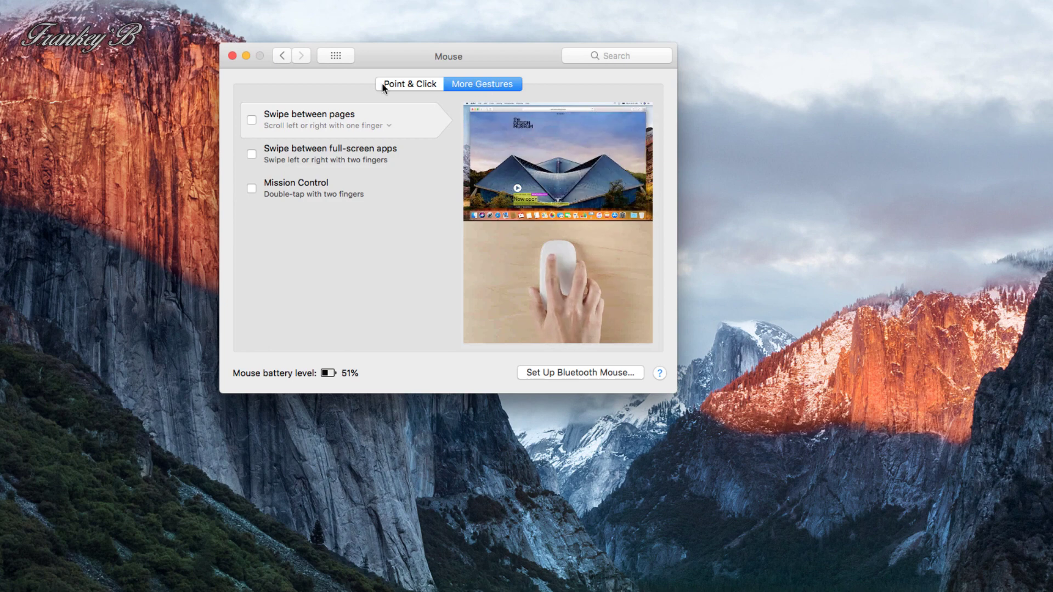
pyautogui.click(403, 83)
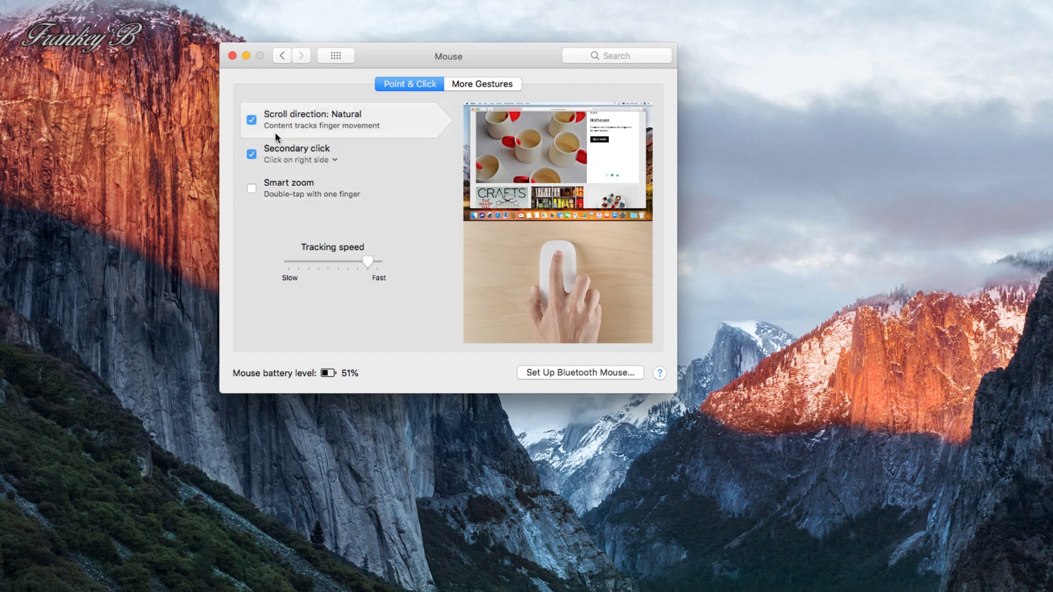
pyautogui.click(505, 85)
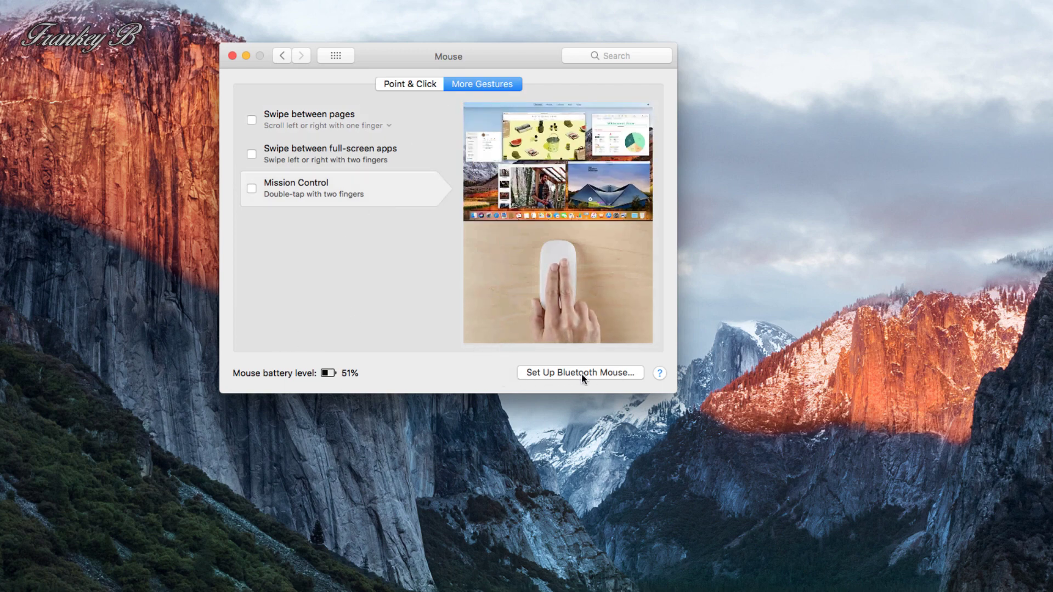
pyautogui.click(552, 371)
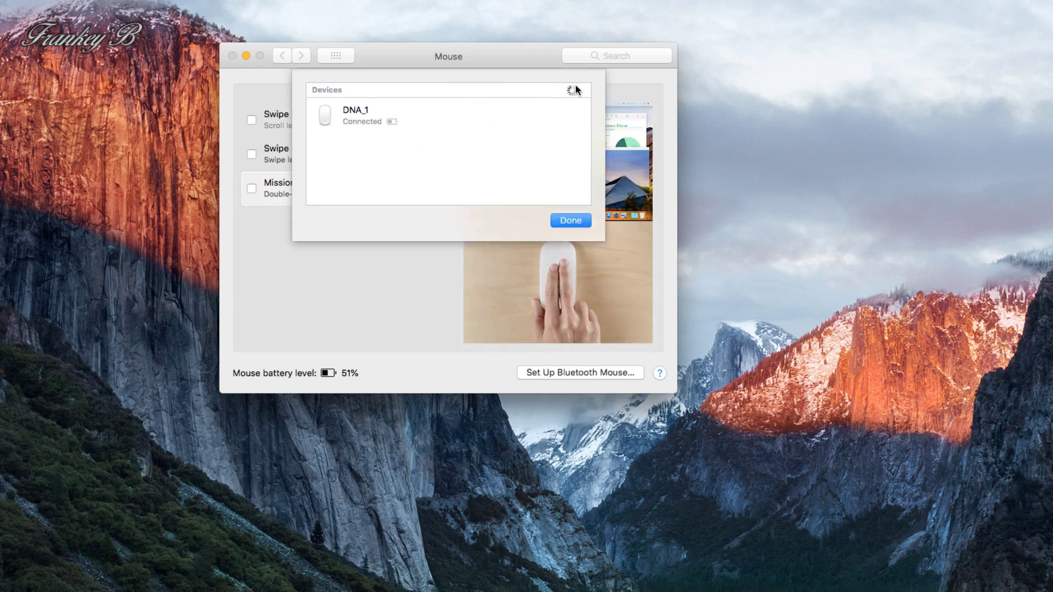
pyautogui.click(570, 221)
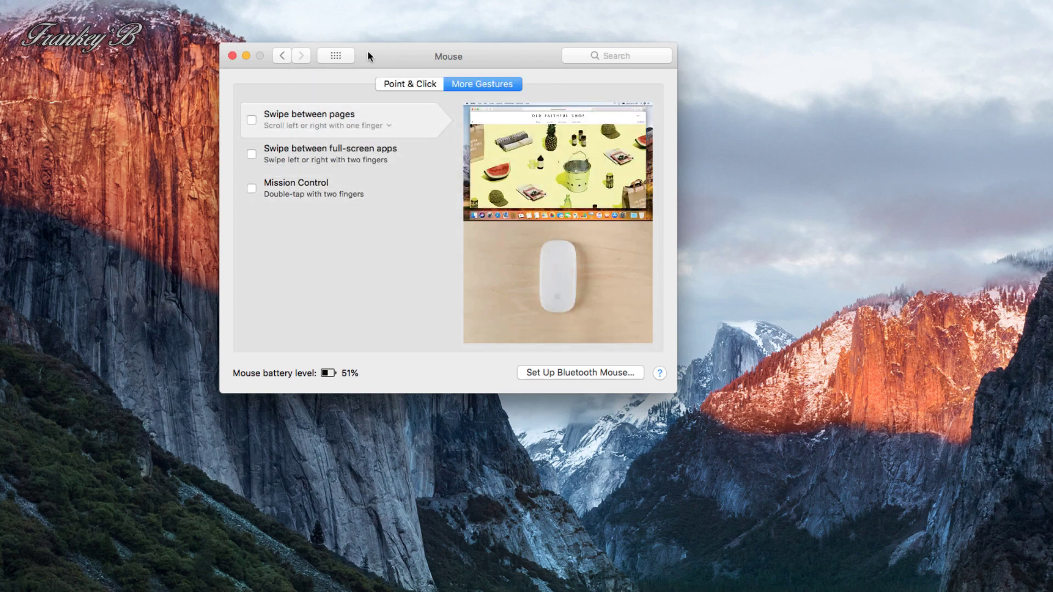
# Open Printers & Scanners from all preferences, try unlocking it, and start adding a printer
pyautogui.click(336, 56)
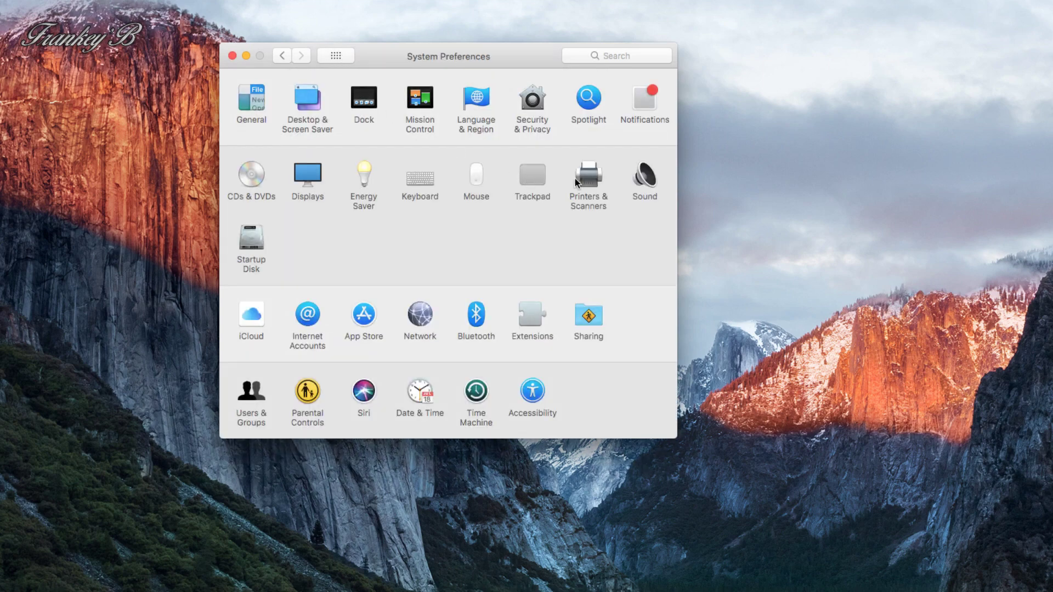
pyautogui.click(591, 173)
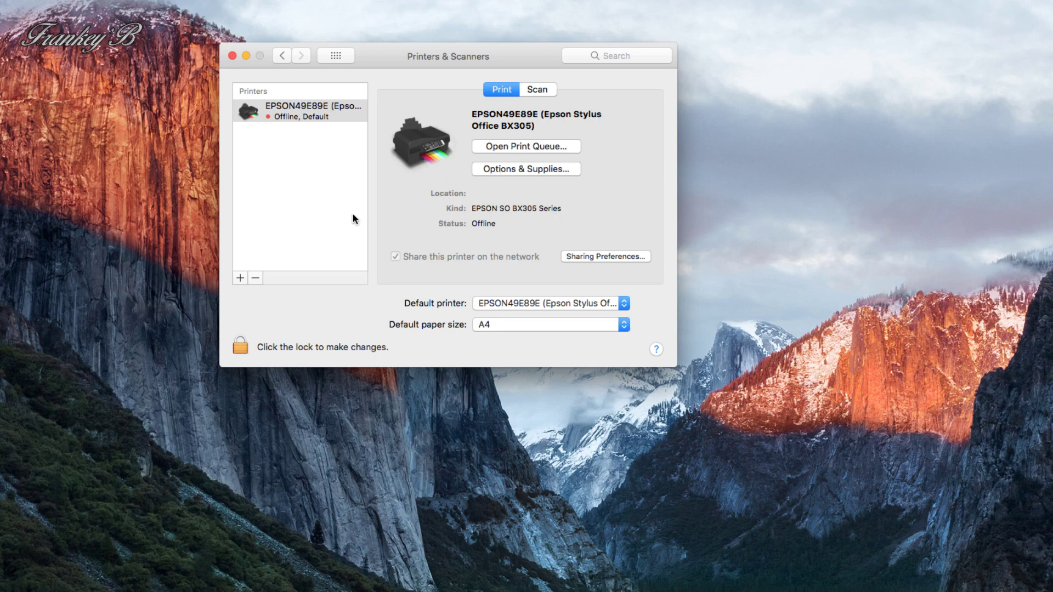
pyautogui.click(260, 338)
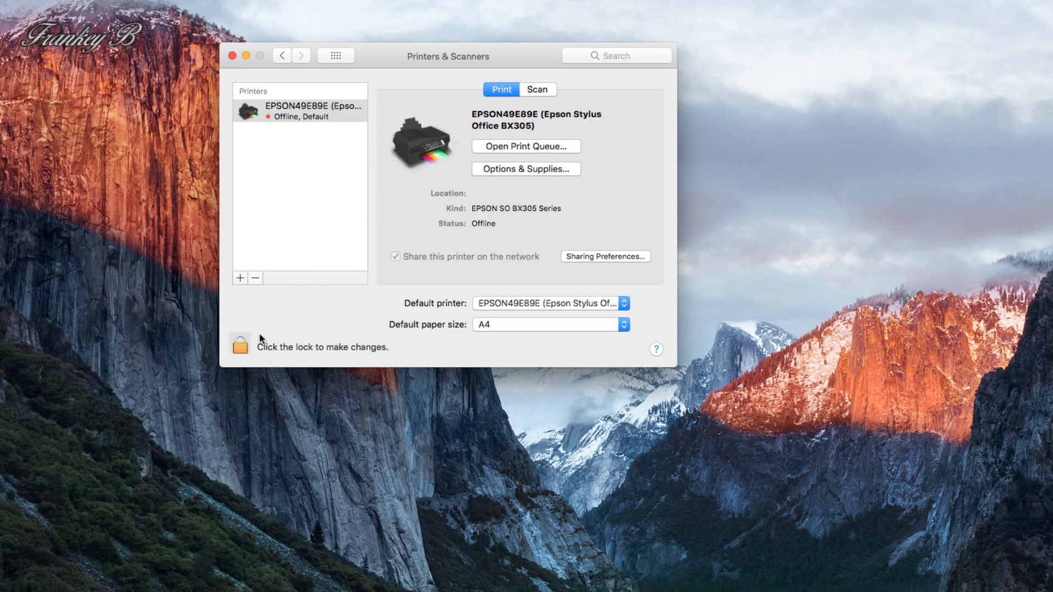
pyautogui.click(241, 278)
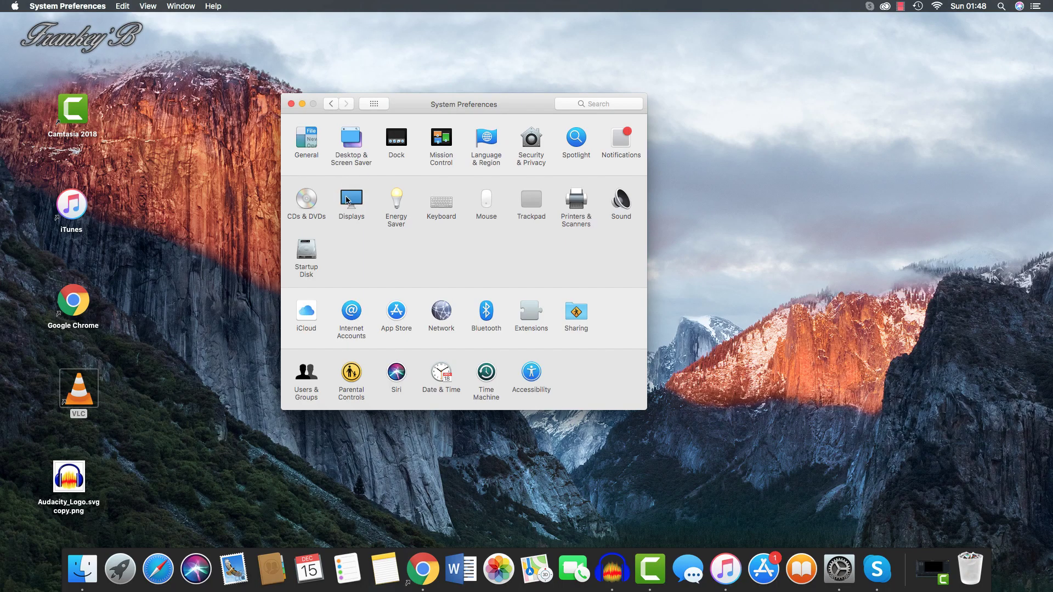
# In Sound, adjust the output balance, check the Input devices, and set output volume to about 46%
pyautogui.click(615, 202)
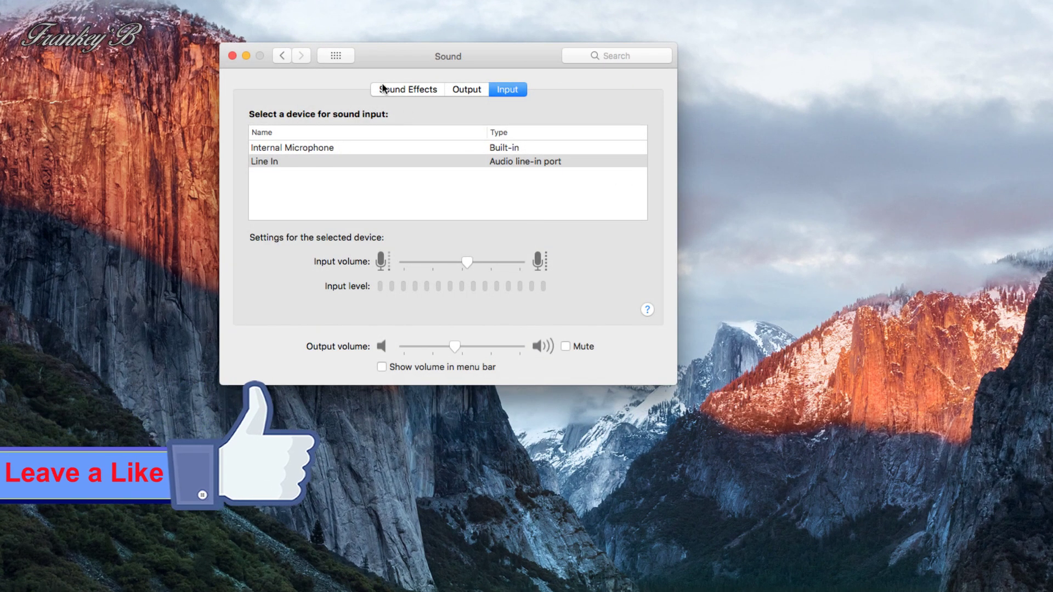
pyautogui.click(454, 89)
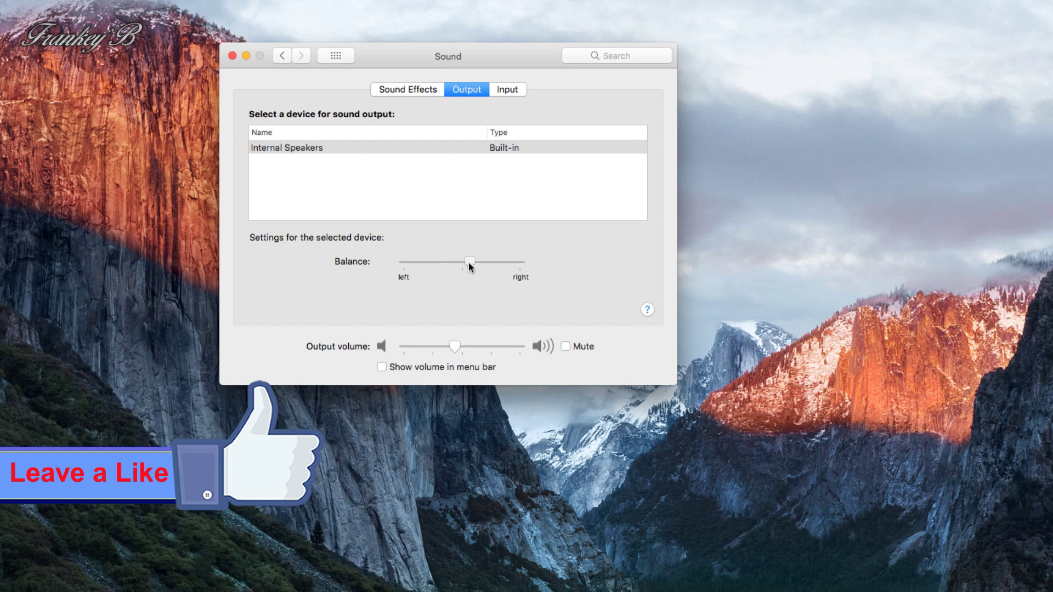
pyautogui.moveTo(469, 262)
pyautogui.mouseDown()
pyautogui.moveTo(479, 262)
pyautogui.moveTo(463, 264)
pyautogui.mouseUp()
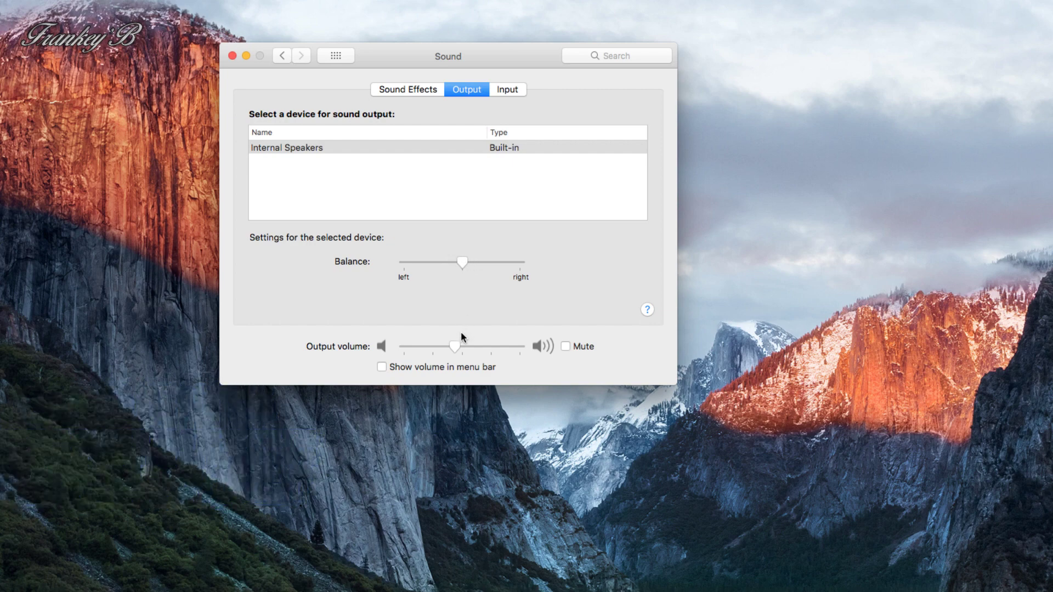
pyautogui.moveTo(457, 350)
pyautogui.mouseDown()
pyautogui.moveTo(488, 346)
pyautogui.moveTo(460, 341)
pyautogui.mouseUp()
pyautogui.click(506, 90)
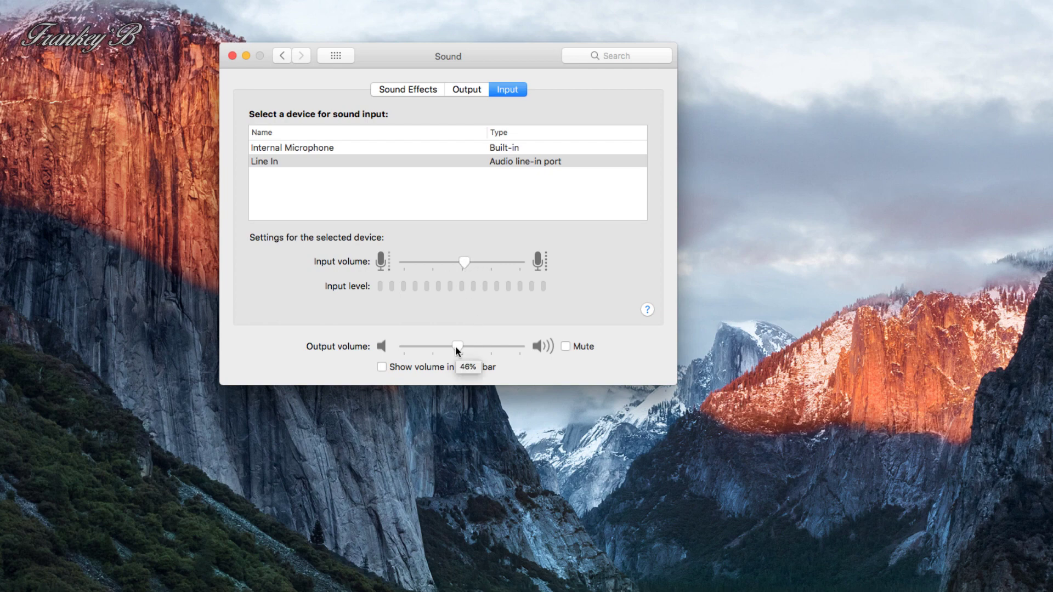
pyautogui.moveTo(474, 347); pyautogui.dragTo(451, 349)
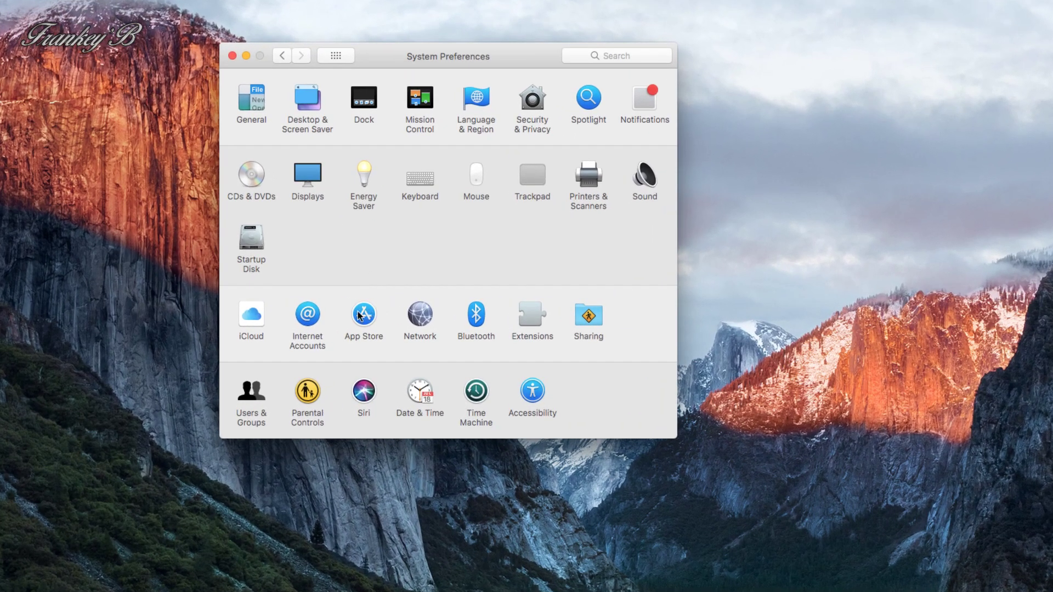
pyautogui.click(362, 317)
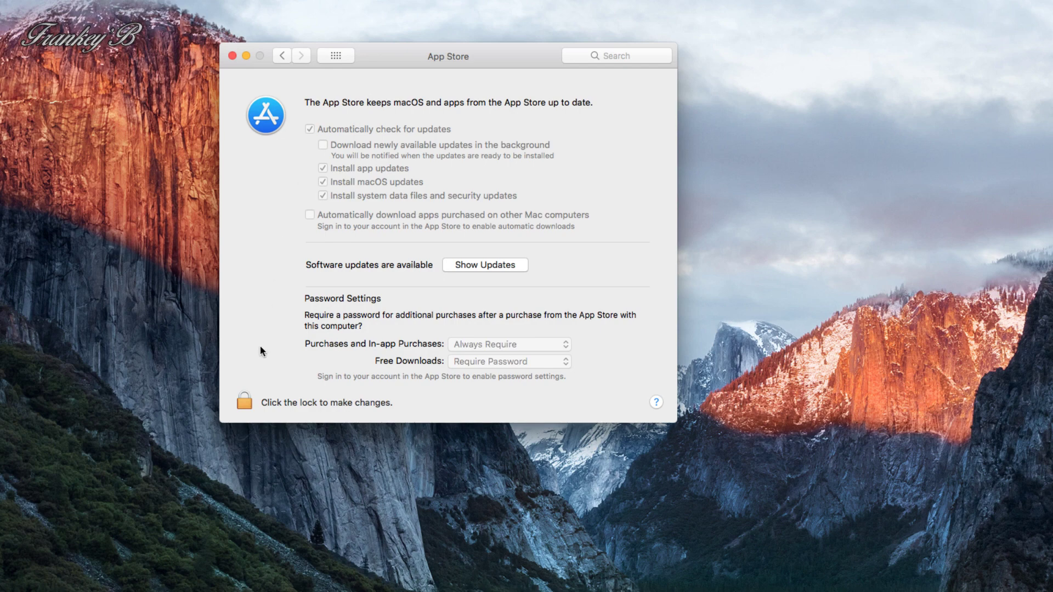
pyautogui.click(244, 400)
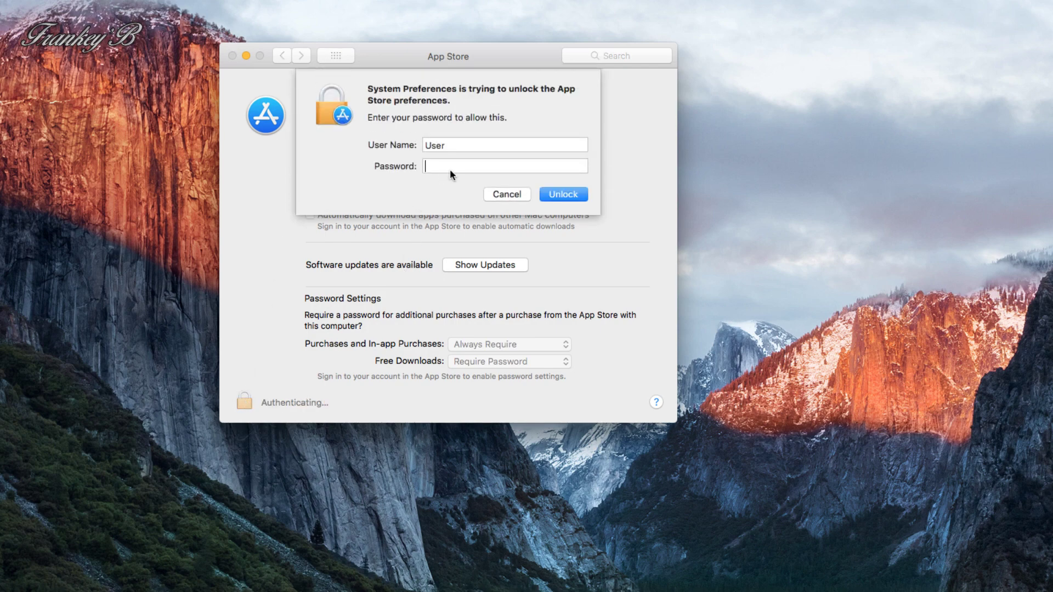
pyautogui.write('••••')
pyautogui.press('Return')
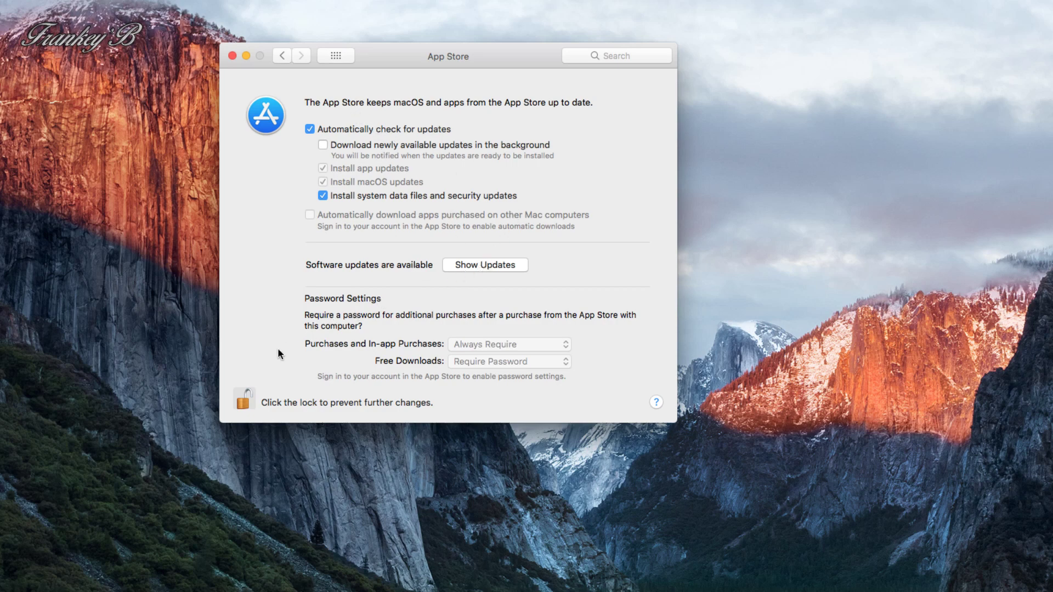
pyautogui.click(242, 403)
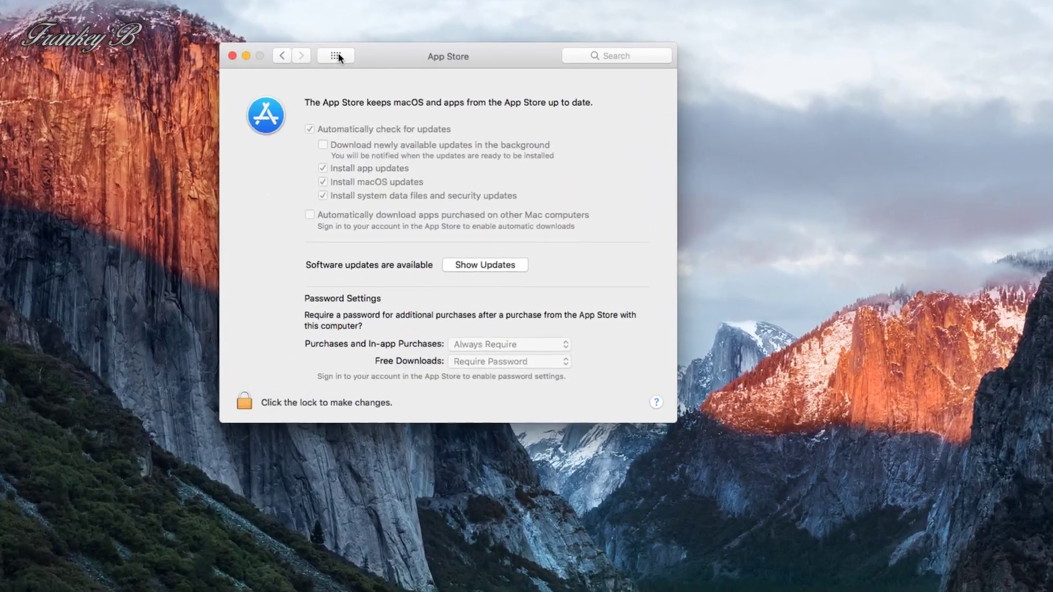
pyautogui.click(336, 55)
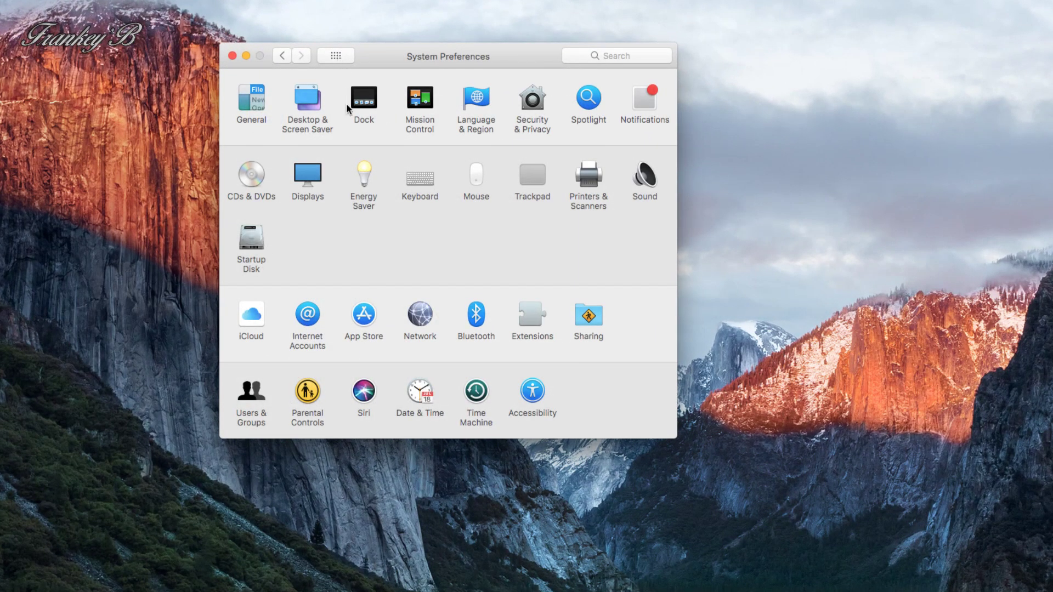
# In Bluetooth, cancel turning it off, select the keyboard, and show Bluetooth in the menu bar
pyautogui.click(476, 314)
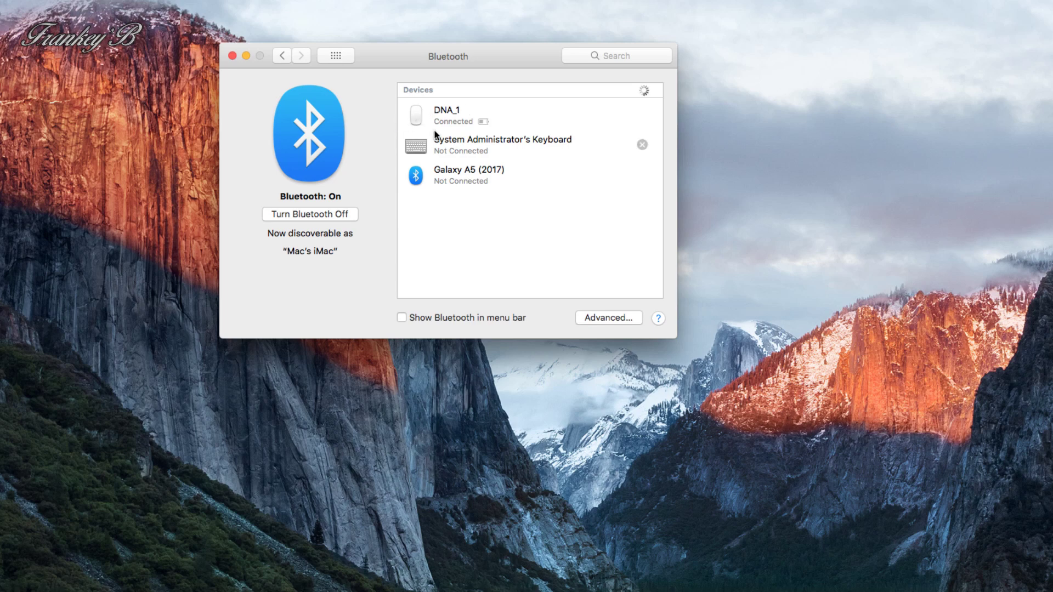
pyautogui.click(301, 212)
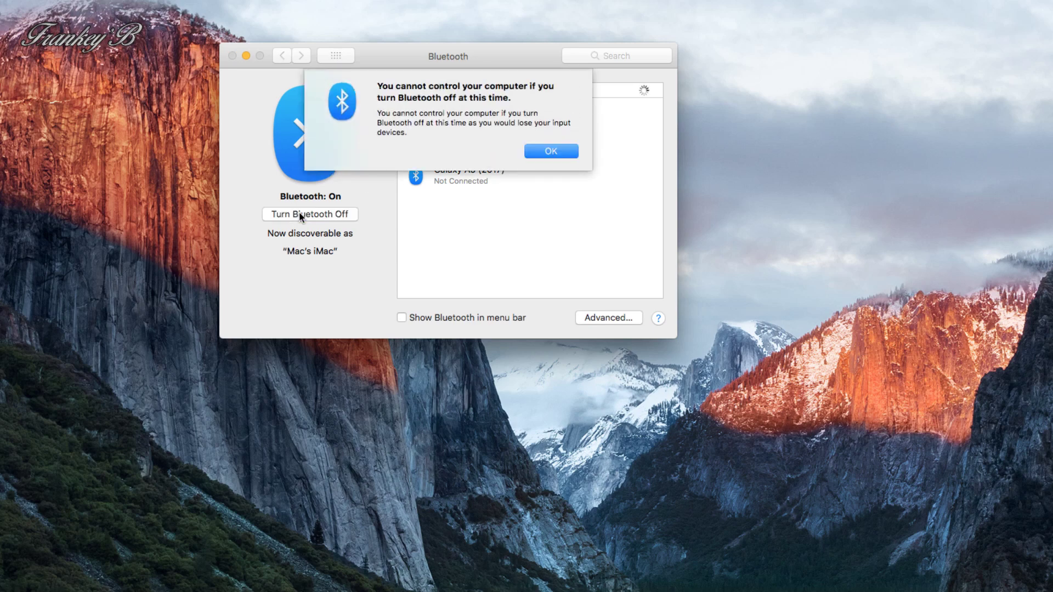
pyautogui.click(549, 153)
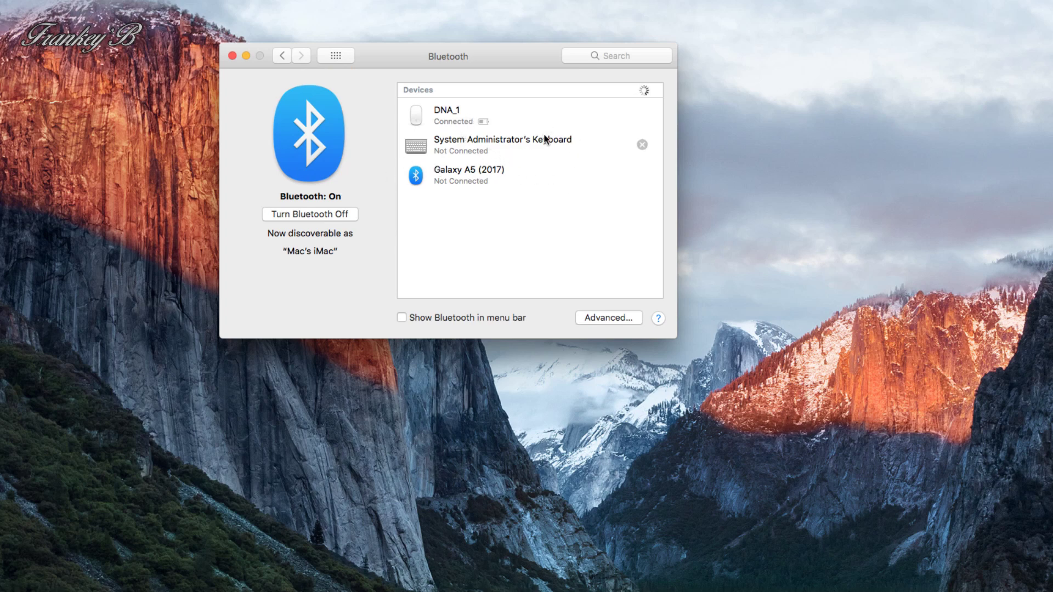
pyautogui.click(463, 141)
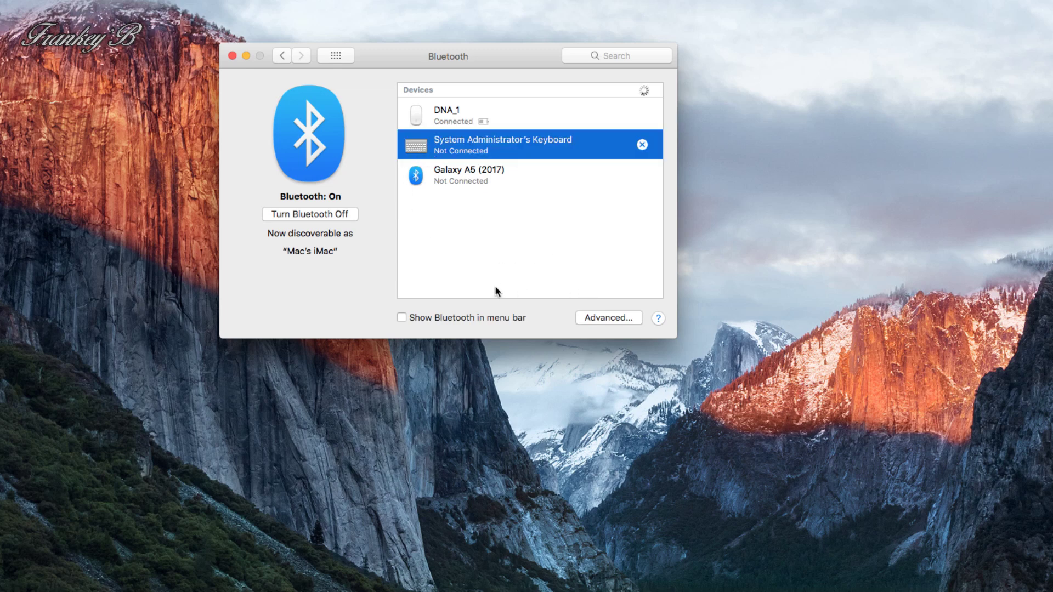
pyautogui.click(401, 317)
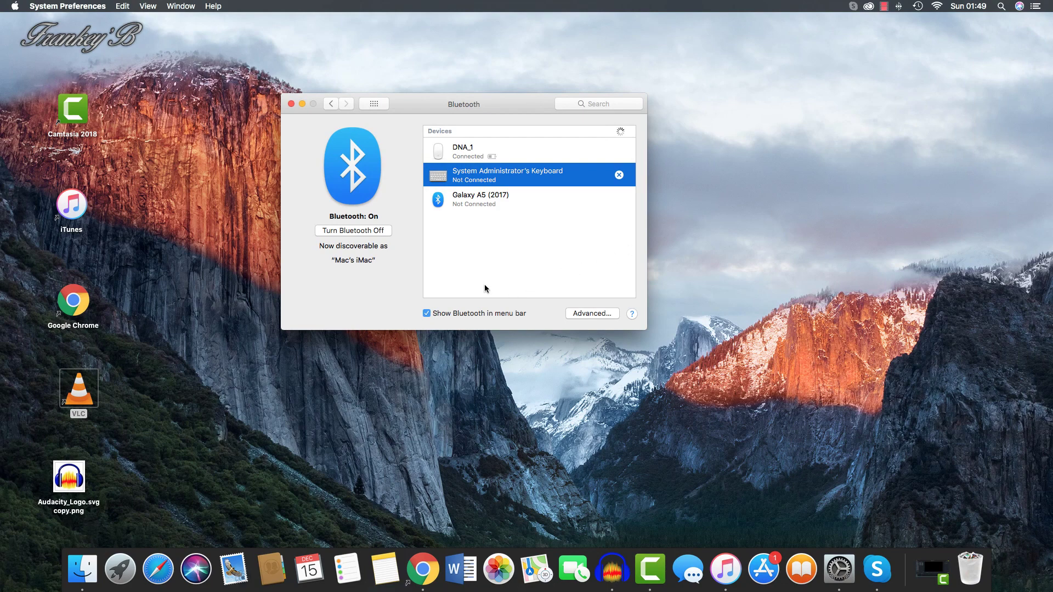
# Open Users & Groups for the current admin account and unlock it with the account password
pyautogui.click(374, 103)
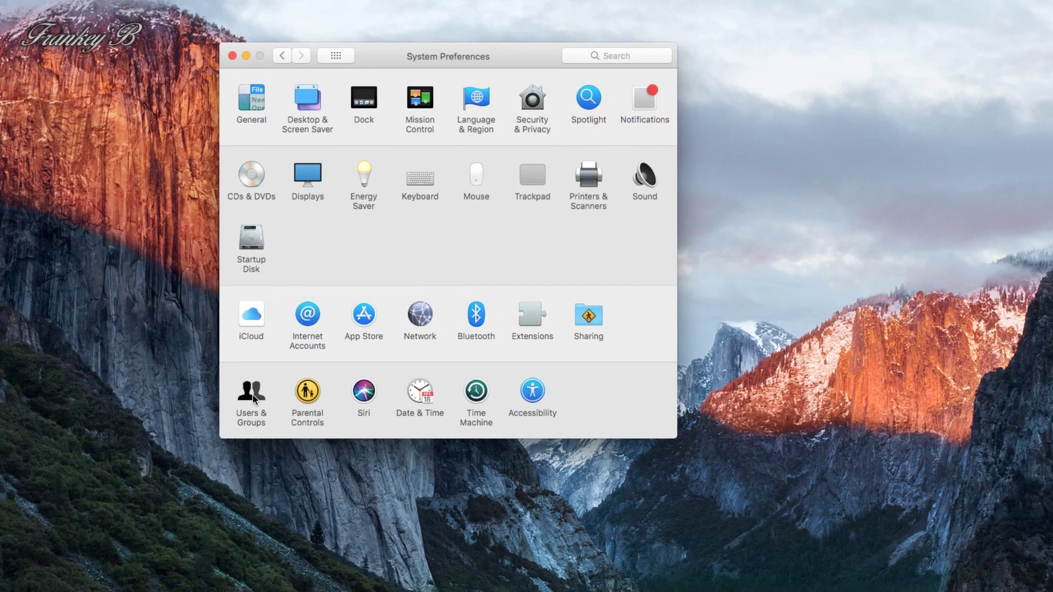
pyautogui.click(252, 392)
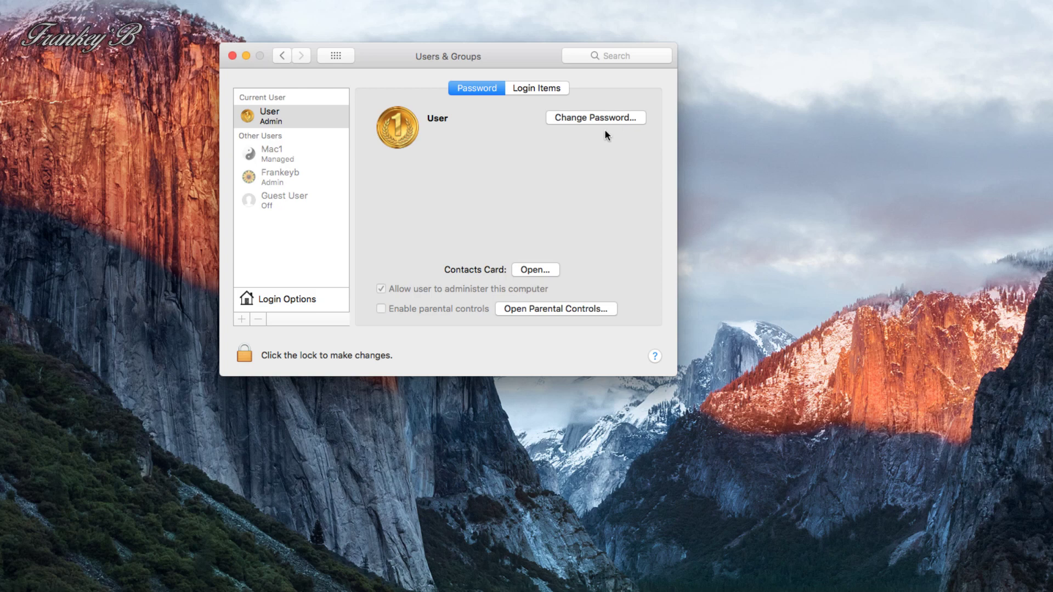
pyautogui.click(299, 114)
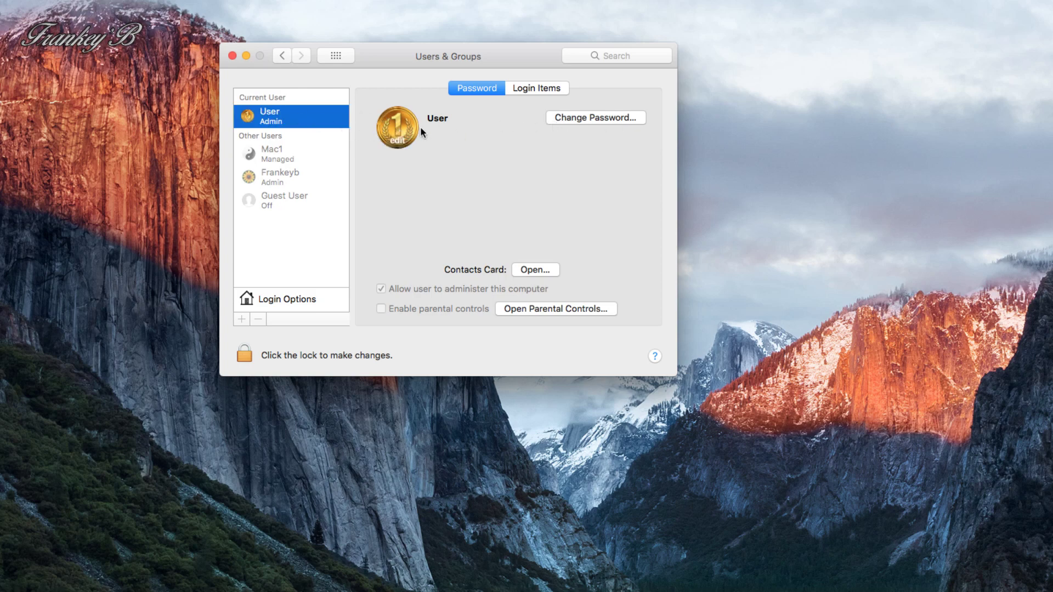
pyautogui.click(250, 350)
pyautogui.write('••••')
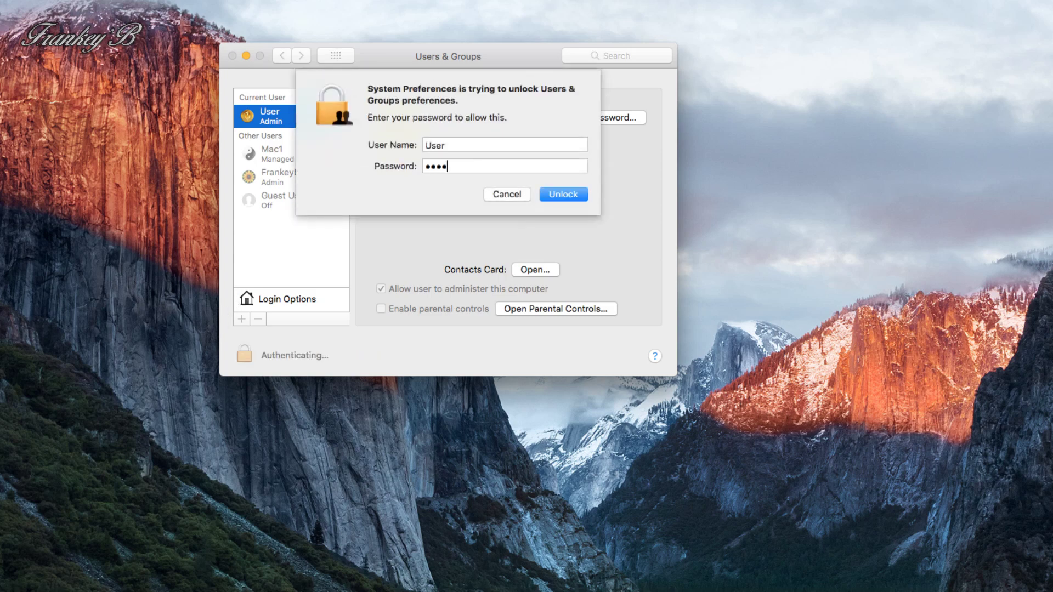
pyautogui.click(557, 195)
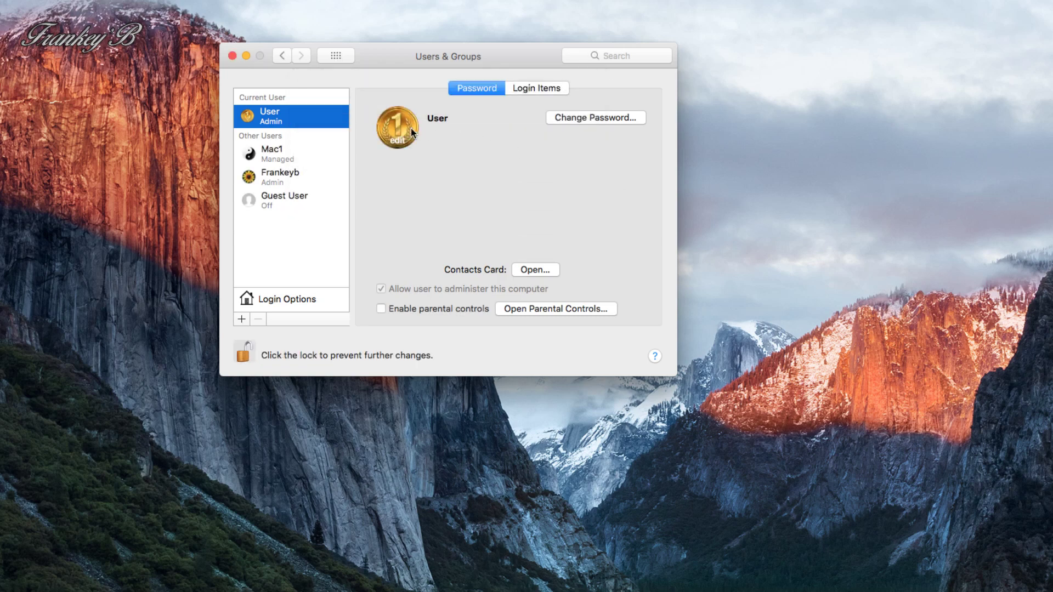
# Keep the gold medal as the user picture and lock the settings again
pyautogui.click(398, 127)
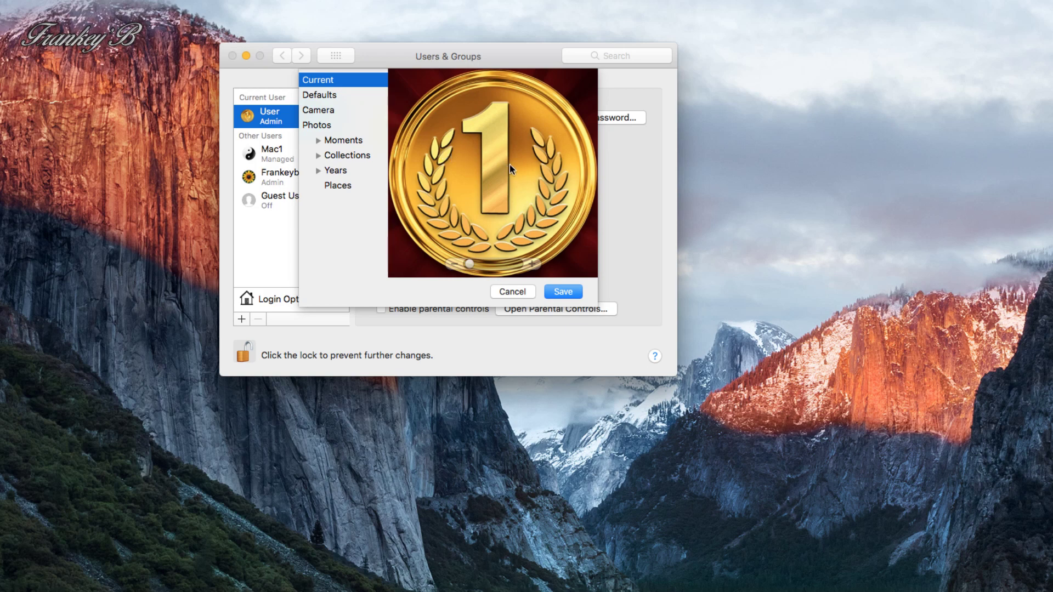
pyautogui.click(562, 289)
pyautogui.click(243, 353)
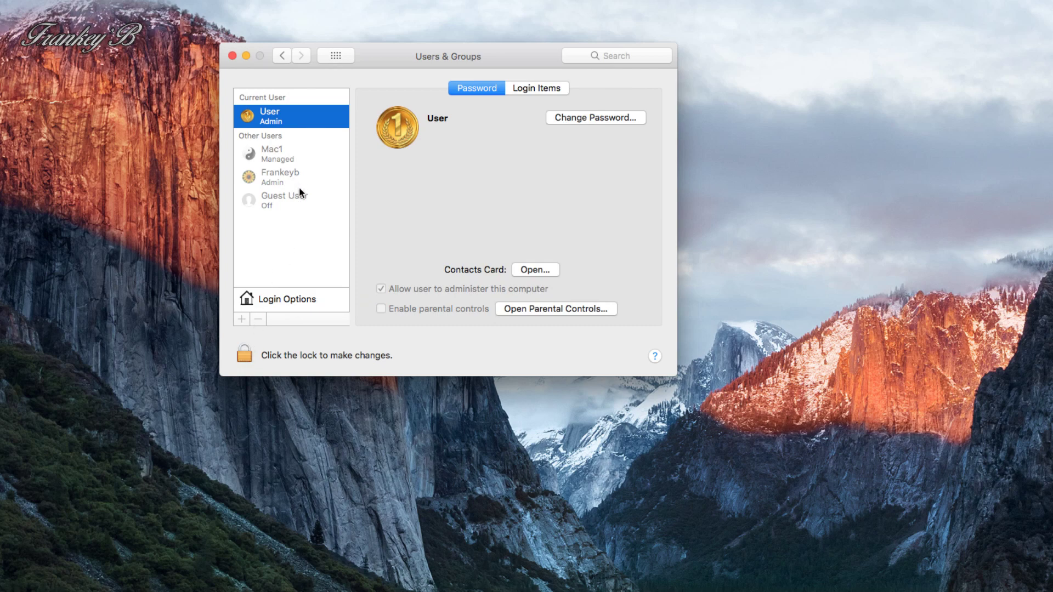
pyautogui.click(336, 56)
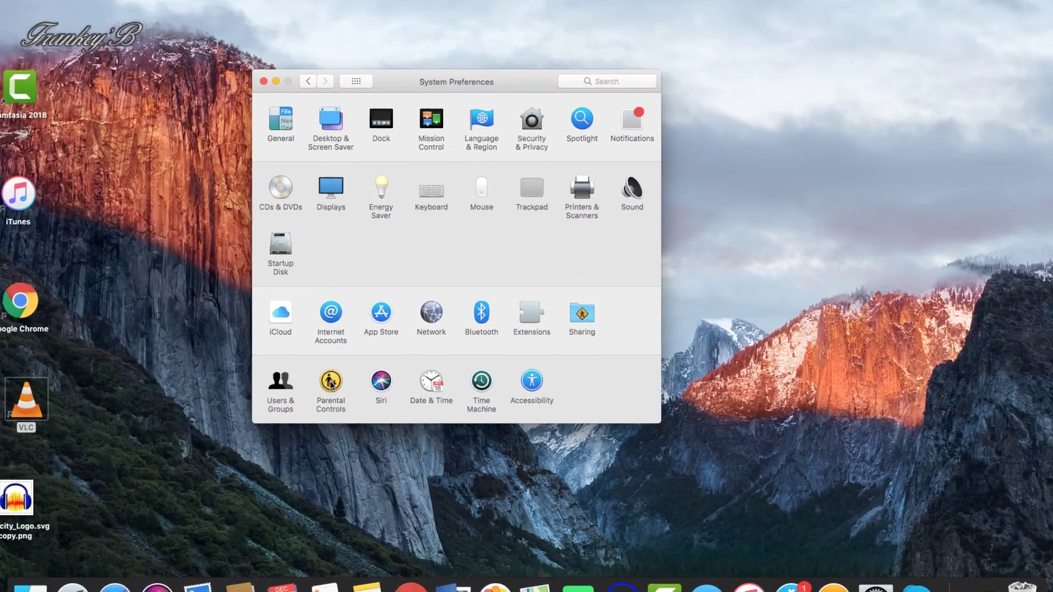
pyautogui.click(307, 391)
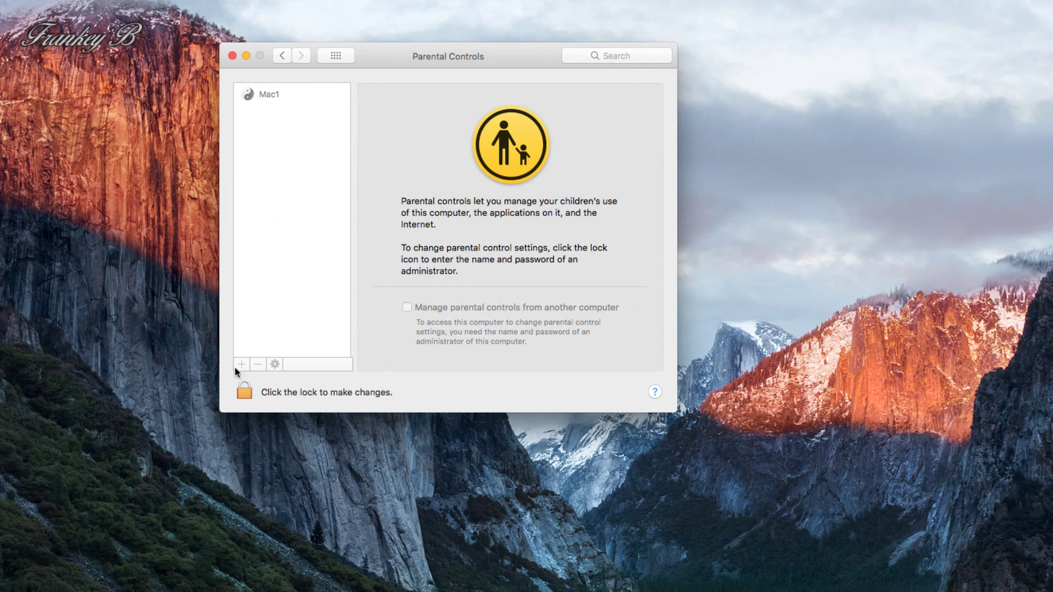
pyautogui.click(243, 391)
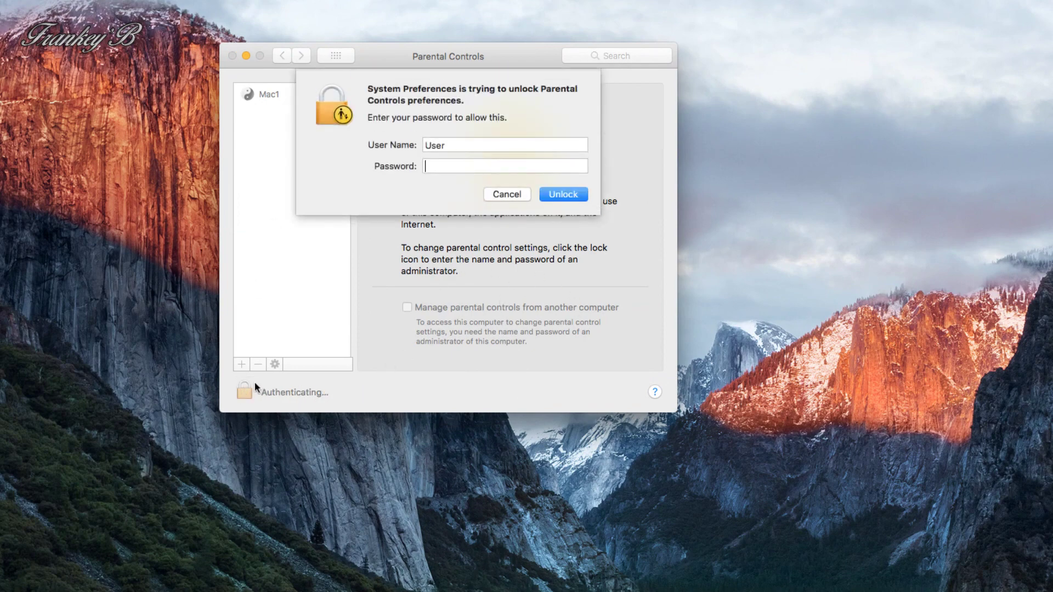
pyautogui.write('••••')
pyautogui.click(544, 196)
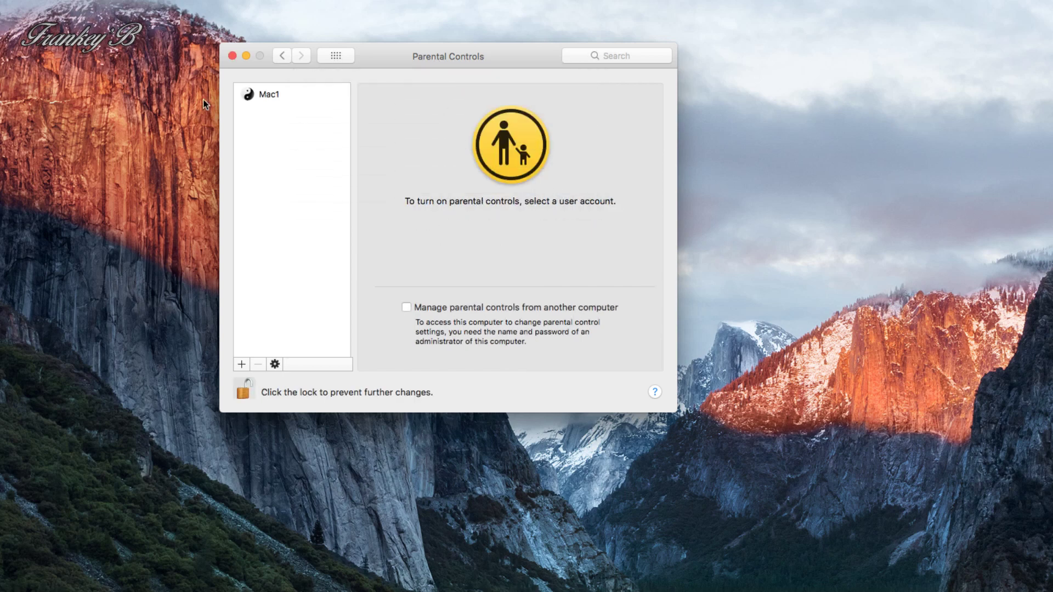
pyautogui.click(269, 94)
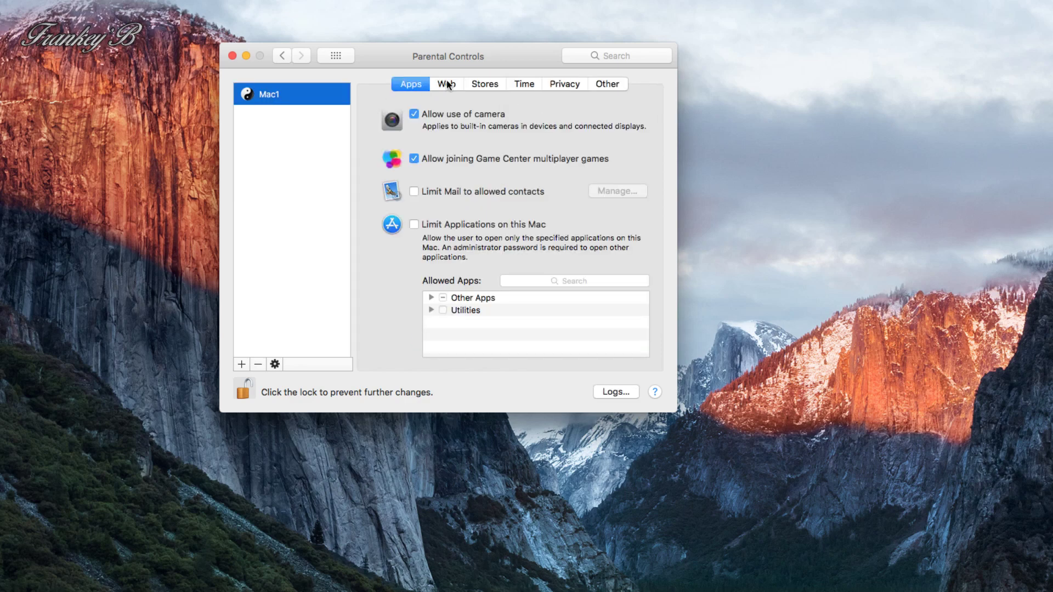
pyautogui.click(446, 84)
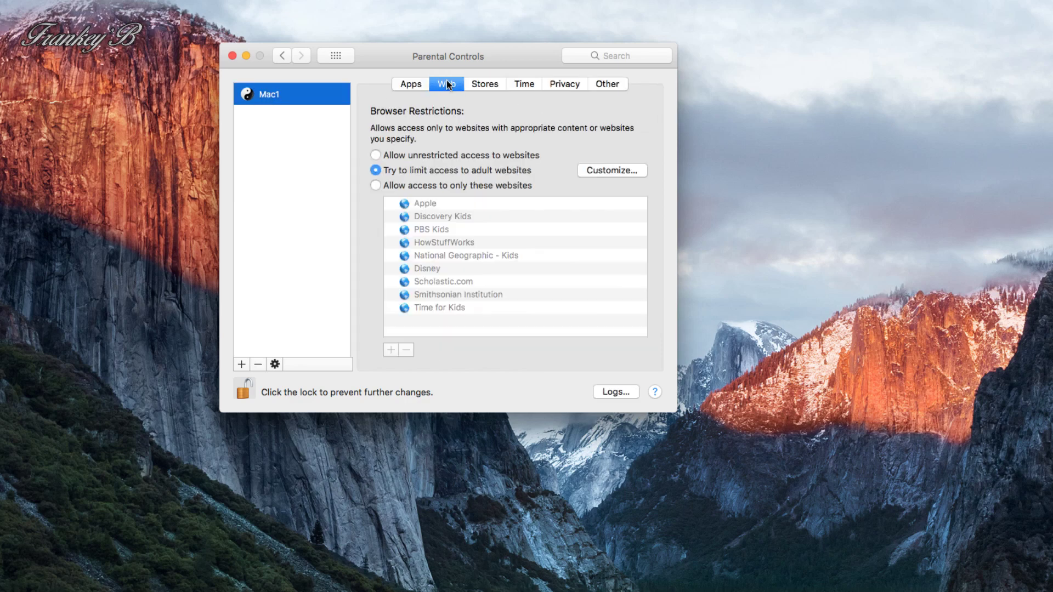
pyautogui.click(500, 84)
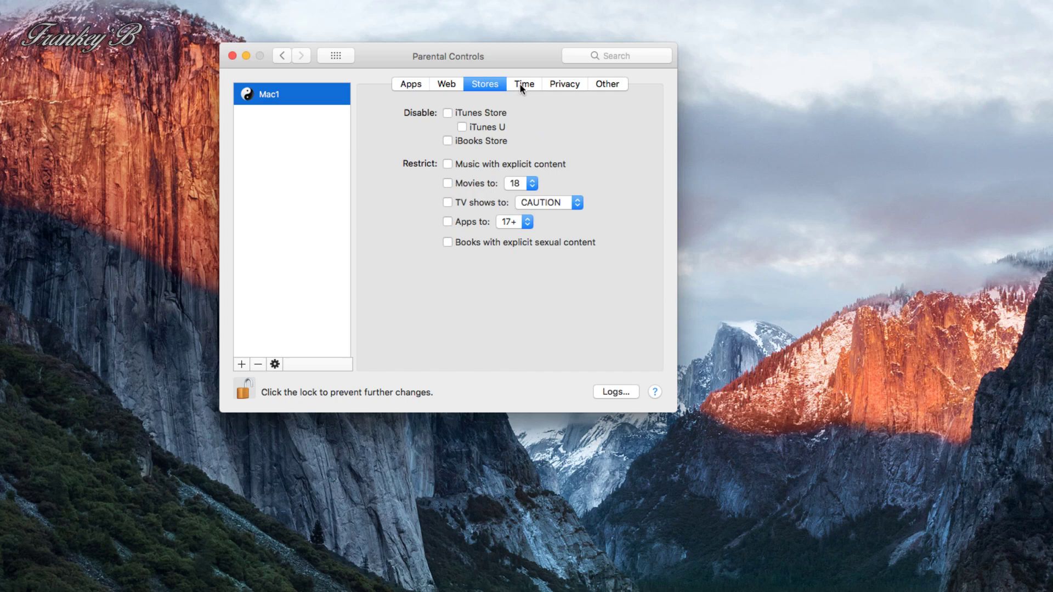
pyautogui.click(521, 89)
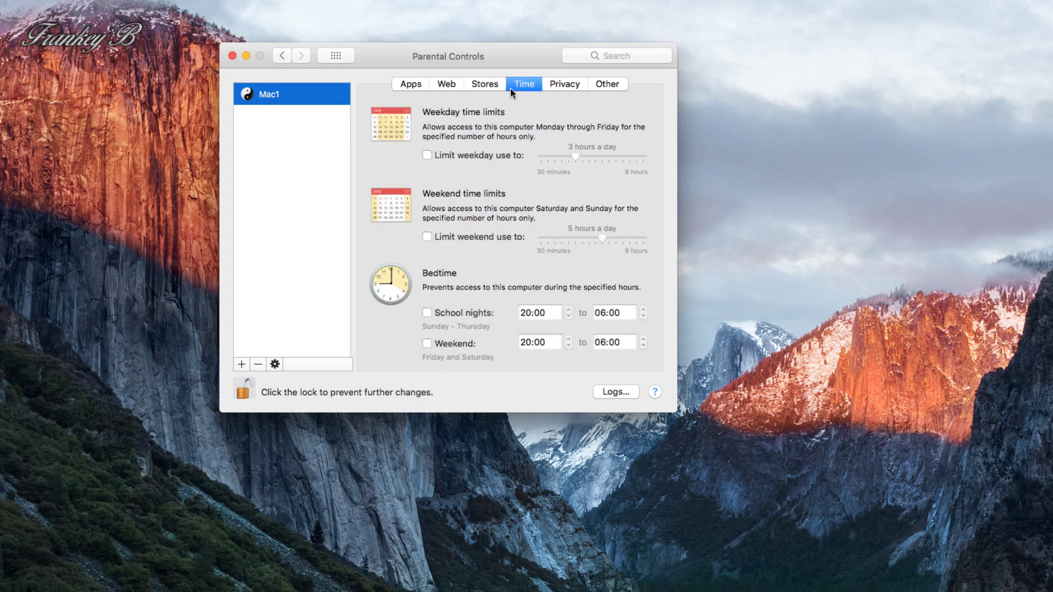
pyautogui.click(558, 86)
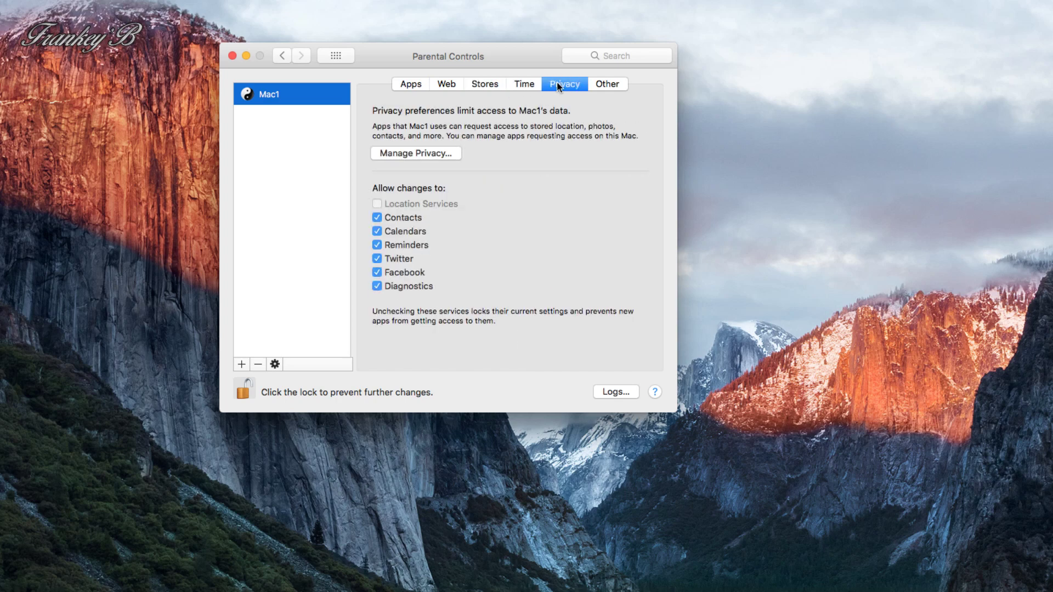
pyautogui.click(612, 86)
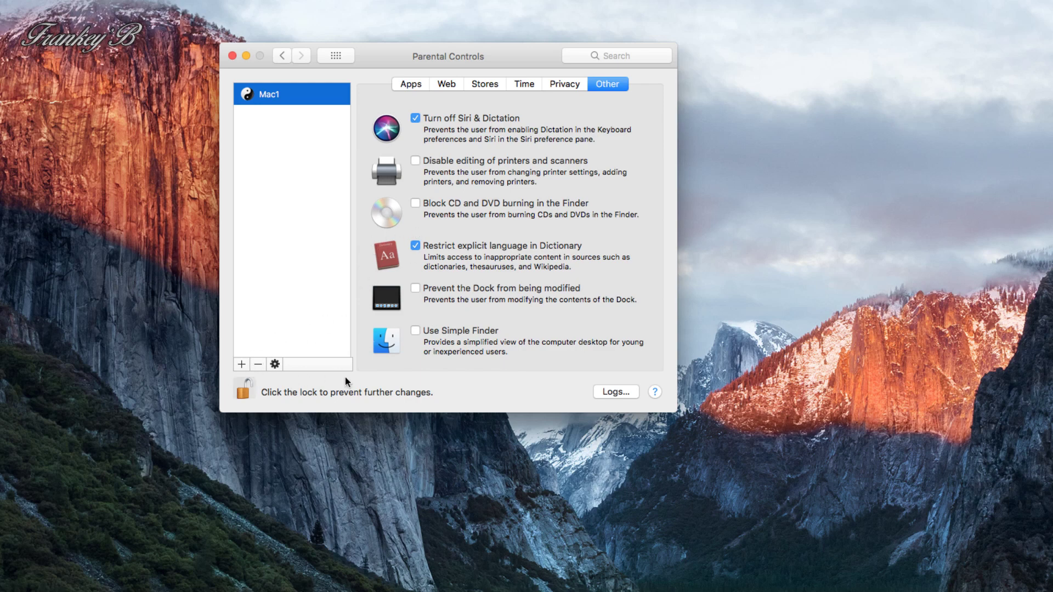
pyautogui.click(266, 390)
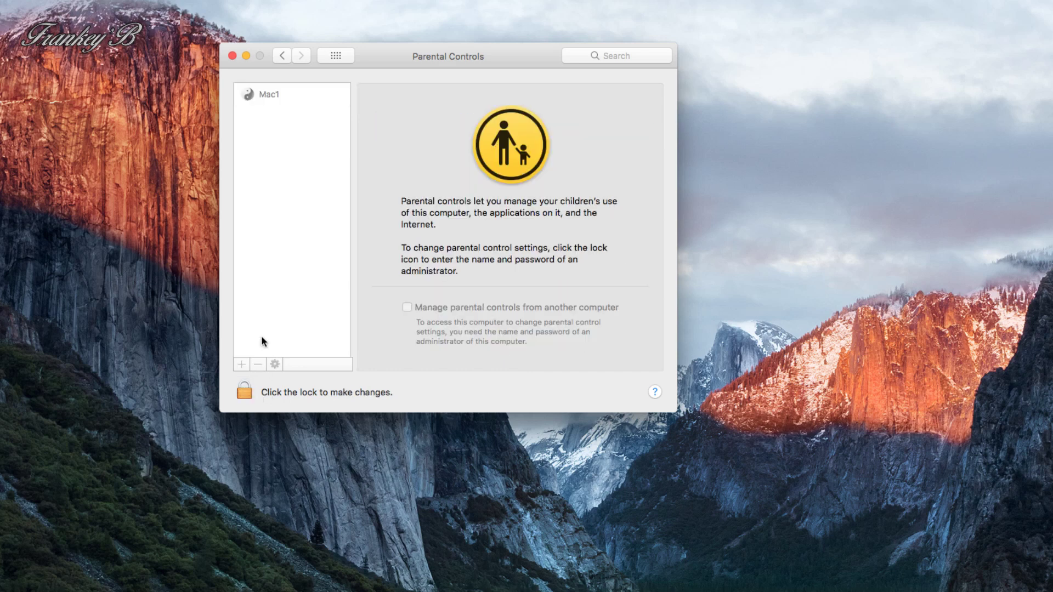
# Open the Siri pane from all preferences and toggle the Enable Ask Siri checkbox
pyautogui.click(332, 56)
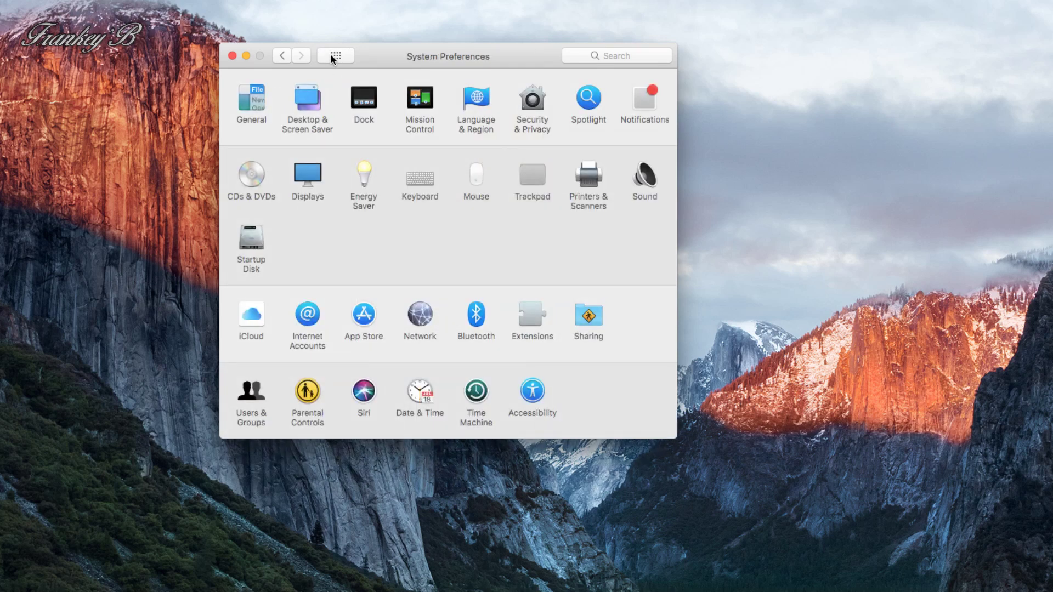
pyautogui.click(365, 394)
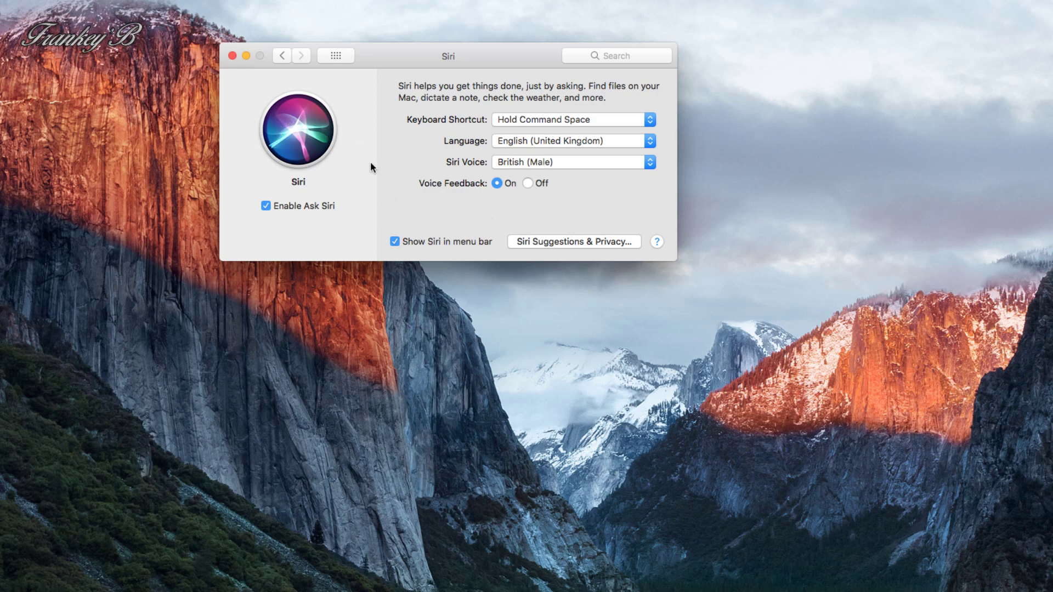
pyautogui.click(266, 206)
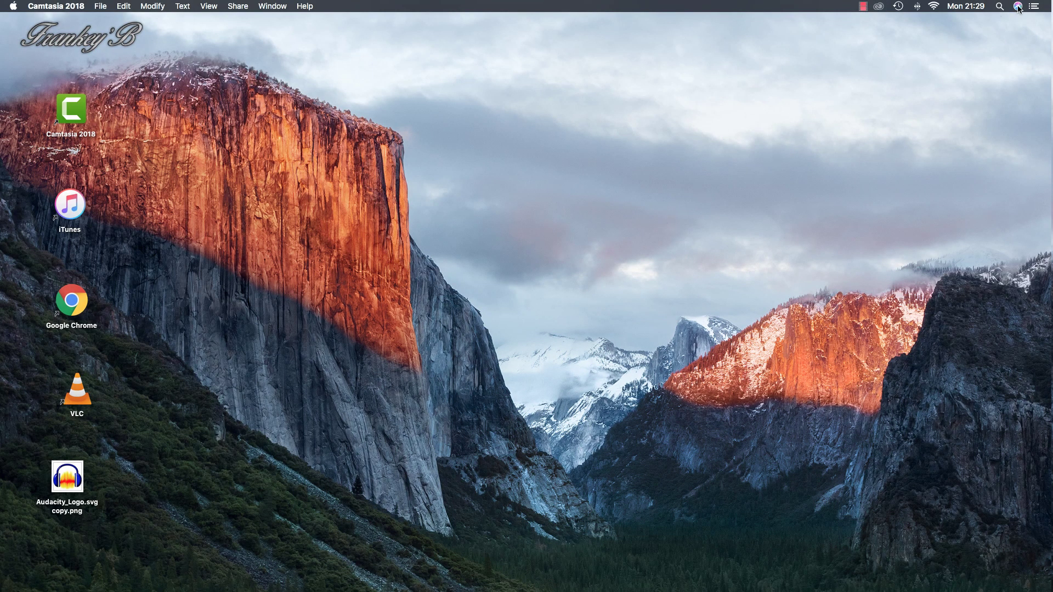
# Ask Siri from the menu bar how it is today, then open the Date & Time settings
pyautogui.click(1018, 7)
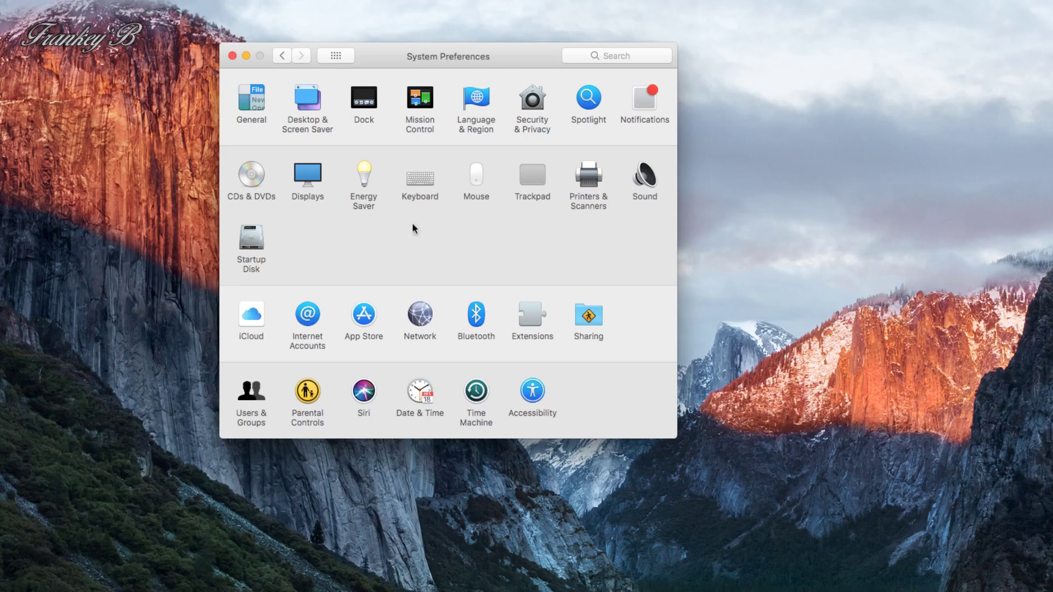
pyautogui.click(418, 392)
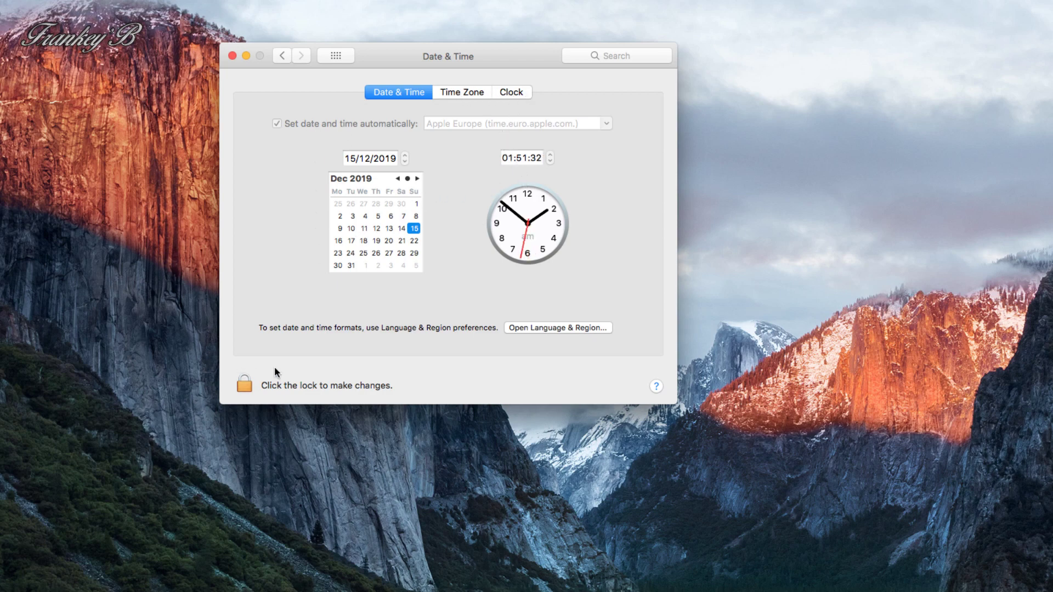
# Go back to all preferences and open Time Machine, backing up to New Volume
pyautogui.click(338, 52)
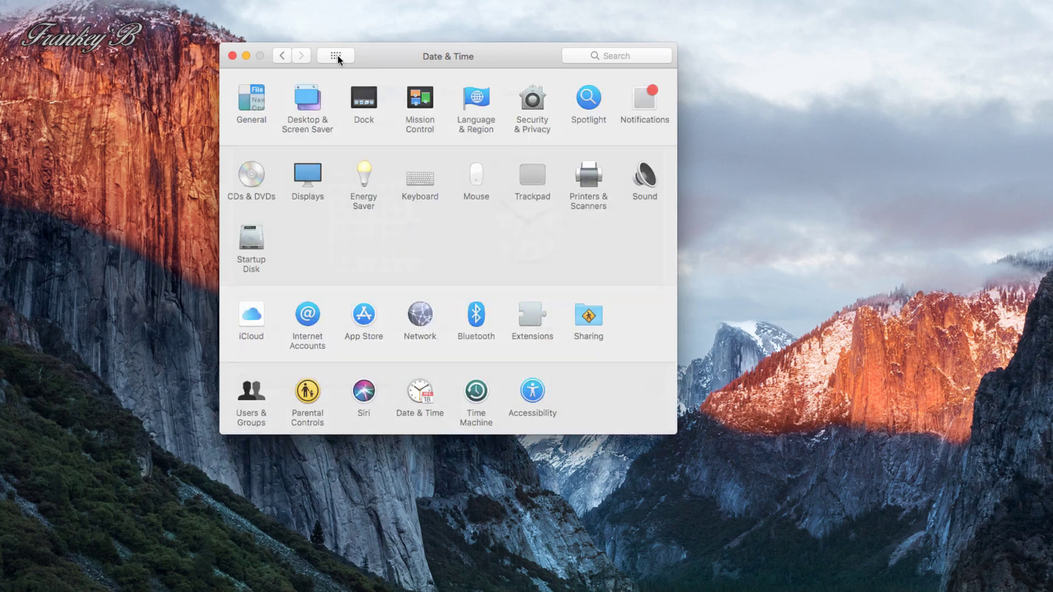
pyautogui.click(479, 393)
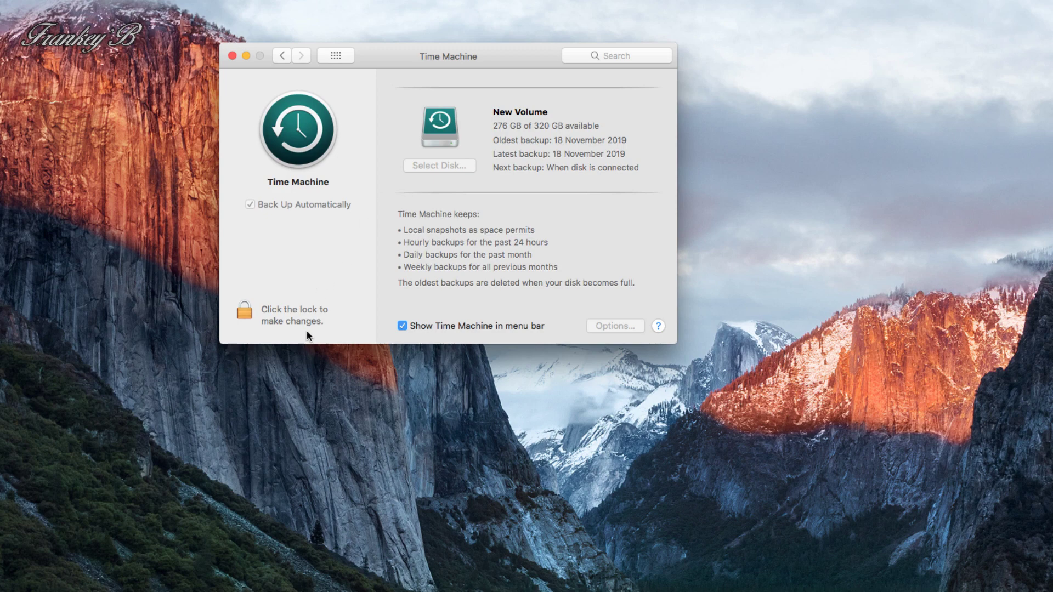
# Turn 'Show Time Machine in menu bar' off and back on, then return to all preferences
pyautogui.click(276, 318)
pyautogui.click(402, 326)
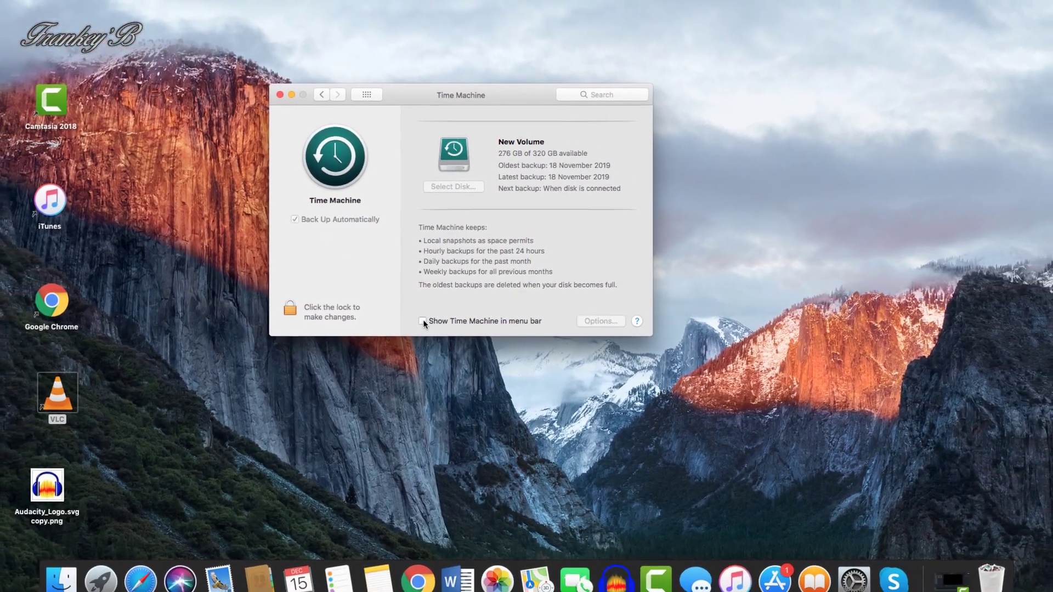
pyautogui.click(412, 324)
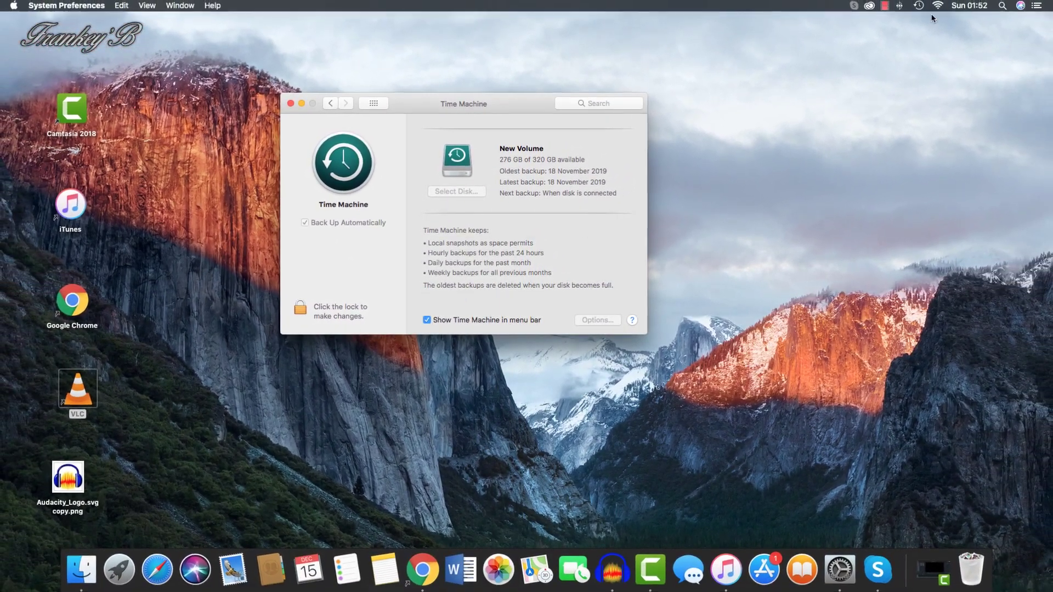
pyautogui.click(374, 104)
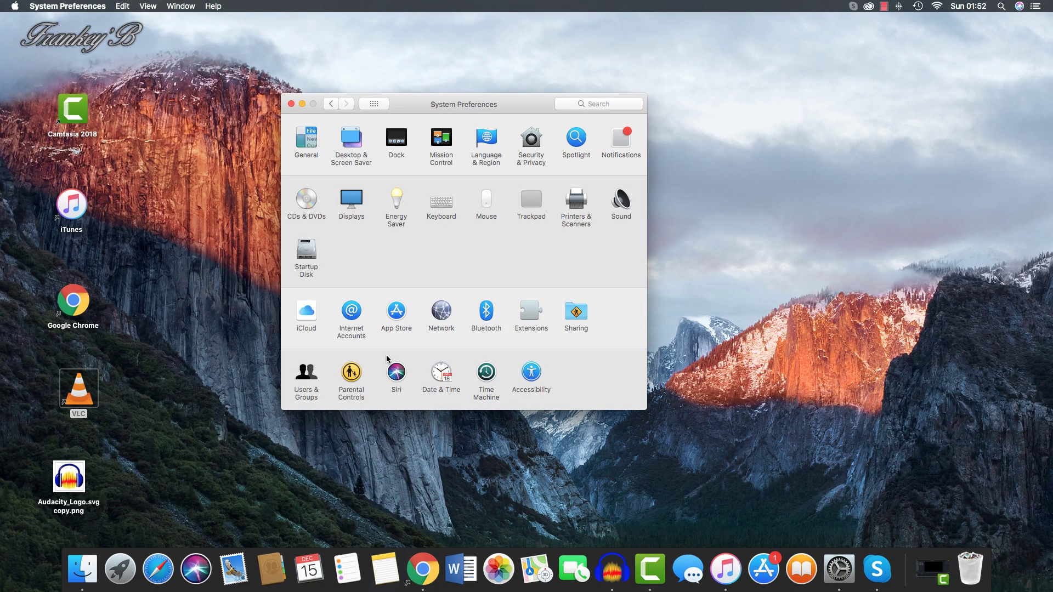
# Close System Preferences, browse the Applications folder in Finder, close it, and open Launchpad
pyautogui.click(292, 104)
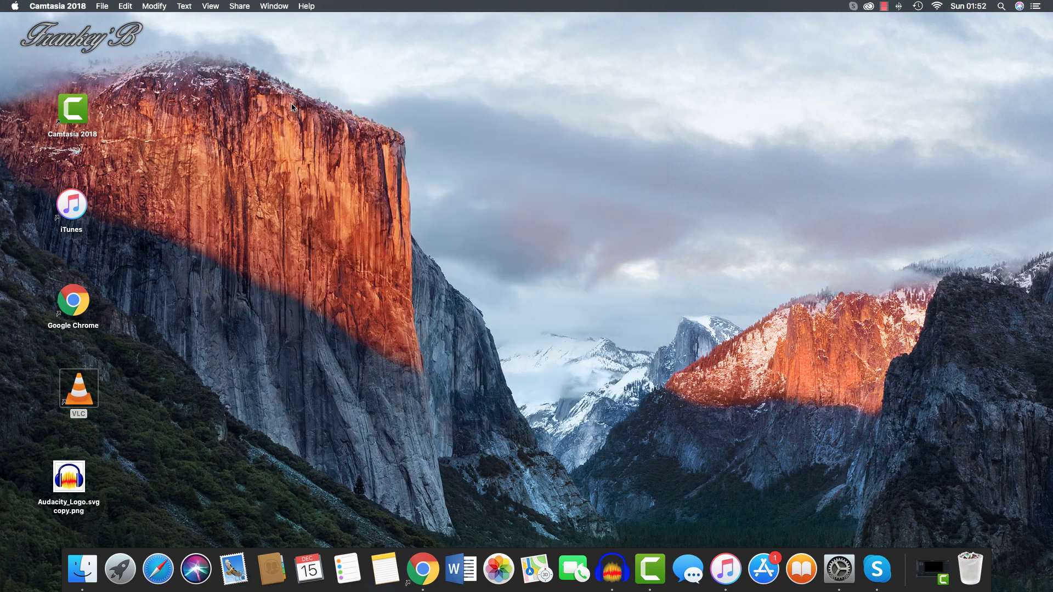
pyautogui.click(82, 570)
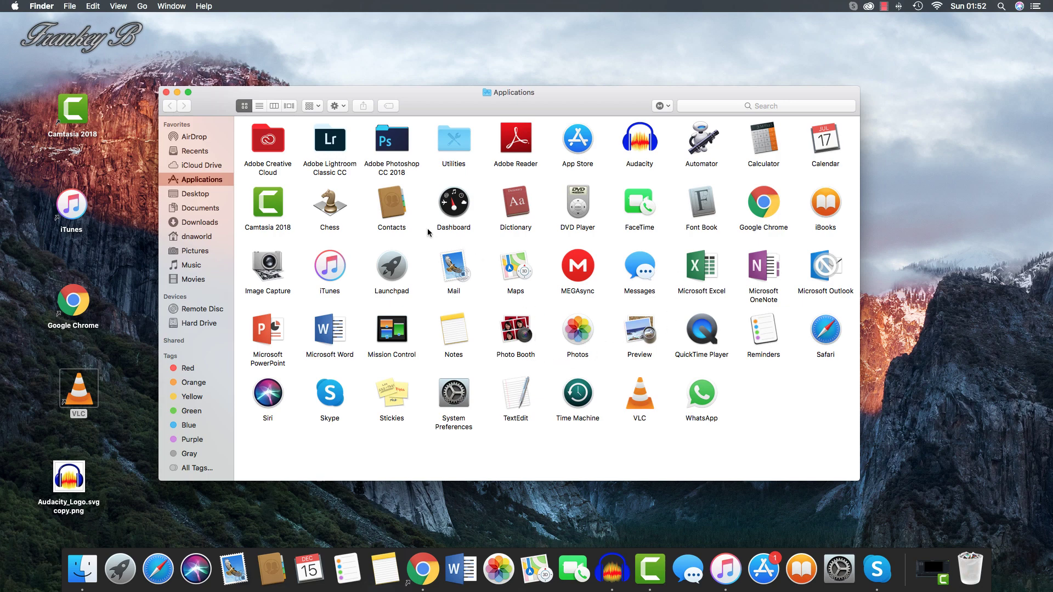
pyautogui.click(166, 92)
pyautogui.click(120, 568)
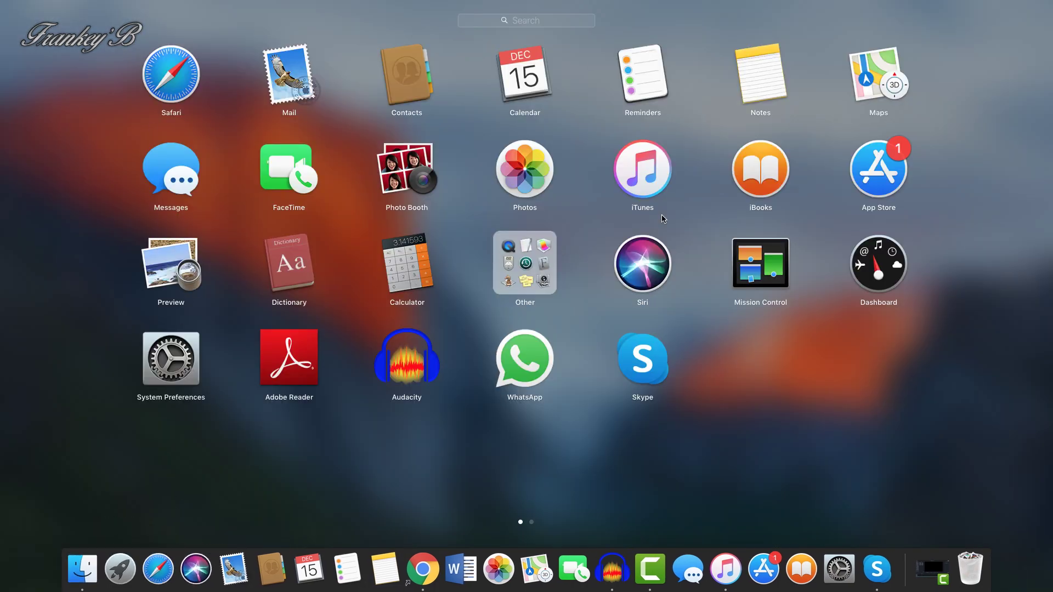
# Launch Skype from Launchpad, close its welcome window, and start Safari from the Dock
pyautogui.click(639, 356)
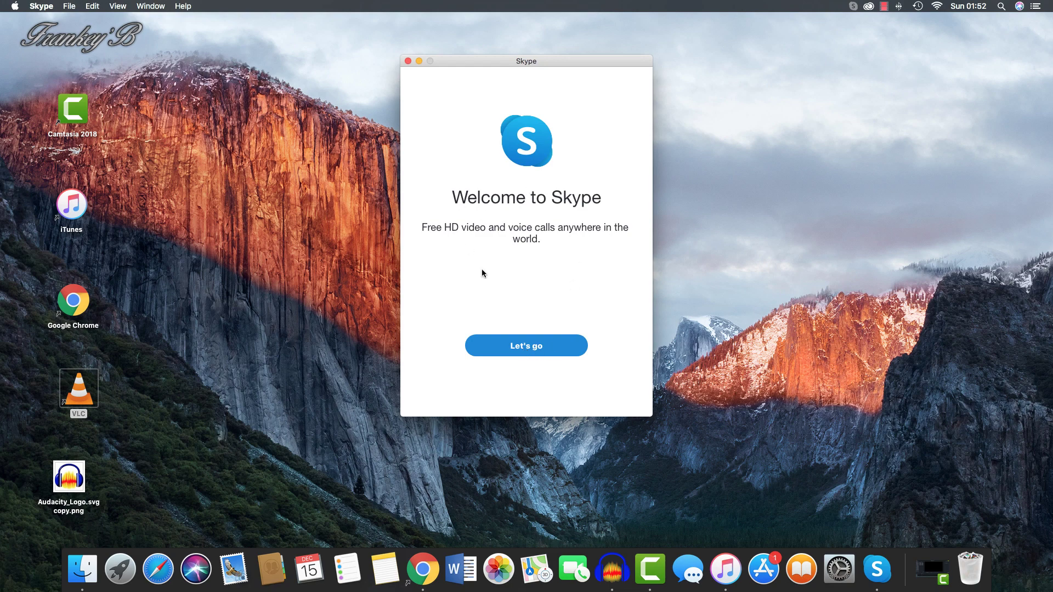
pyautogui.click(407, 61)
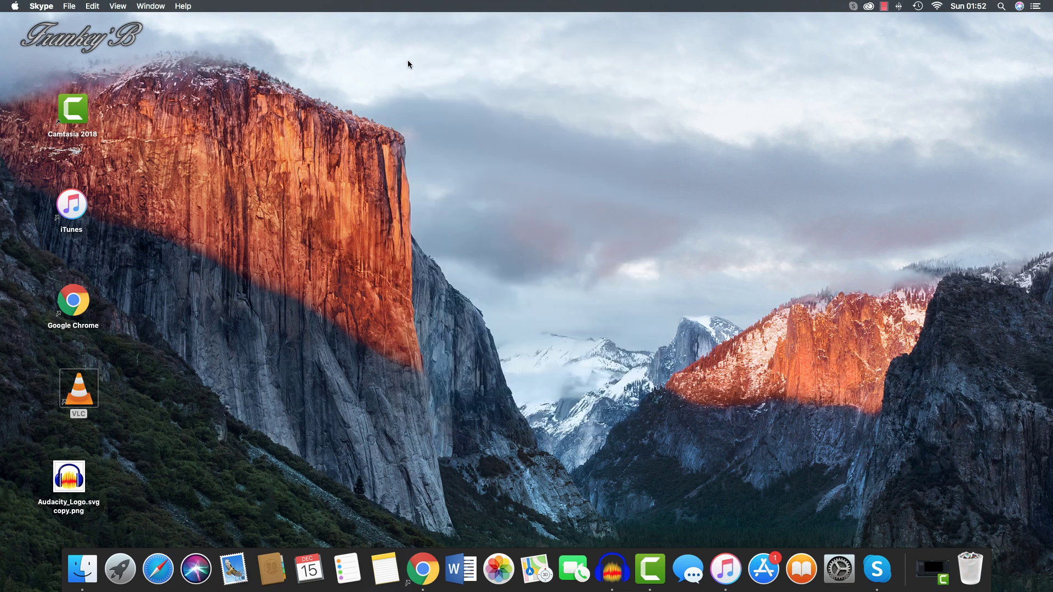
pyautogui.click(158, 569)
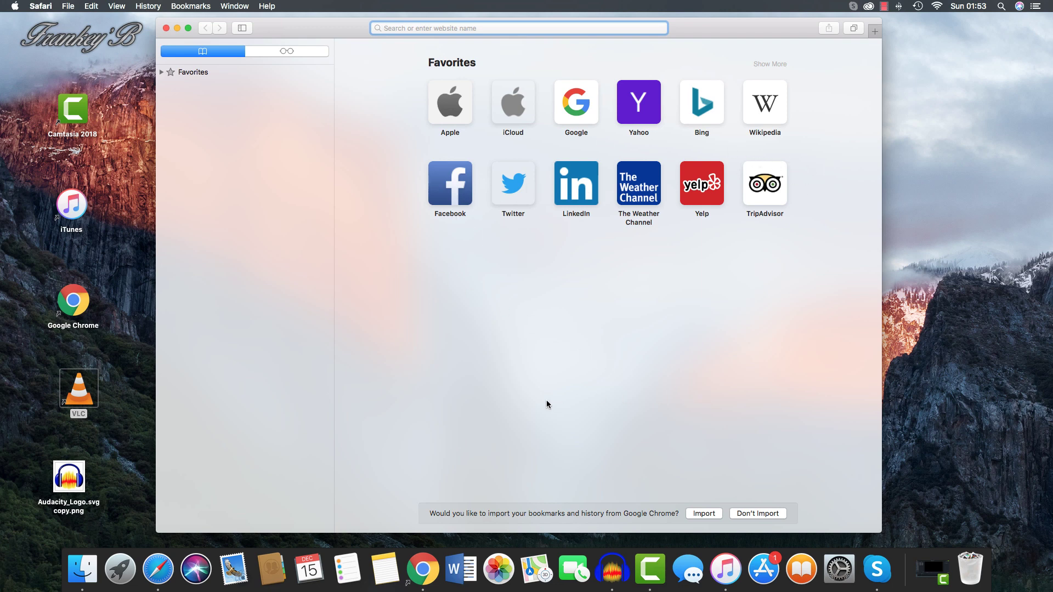
# Close the Safari window showing its Favorites page
pyautogui.click(166, 28)
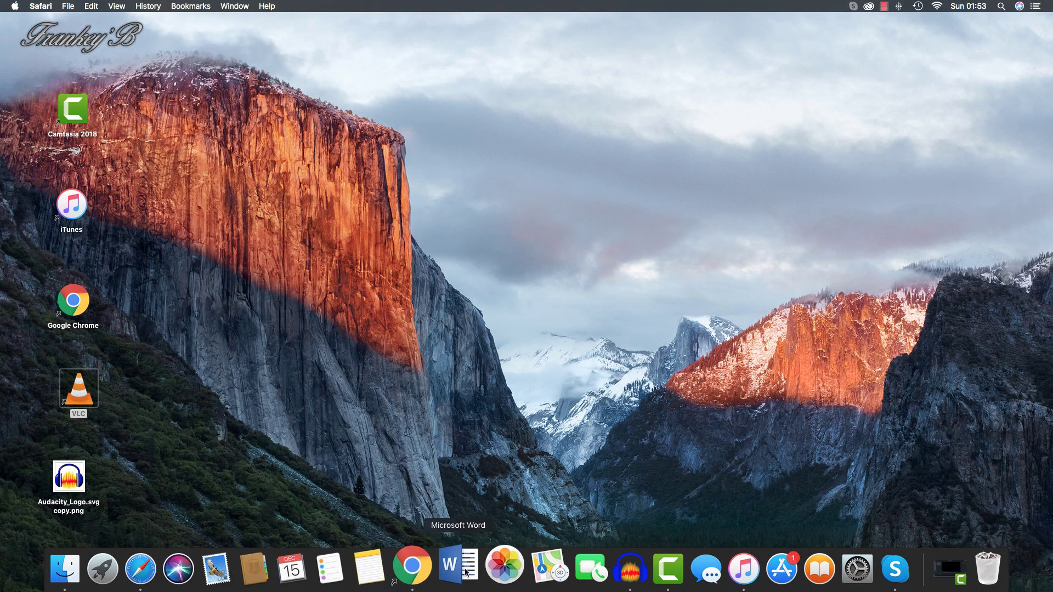
# Launch Photos, view the library, People and Places albums, end on People, then quit
pyautogui.click(500, 569)
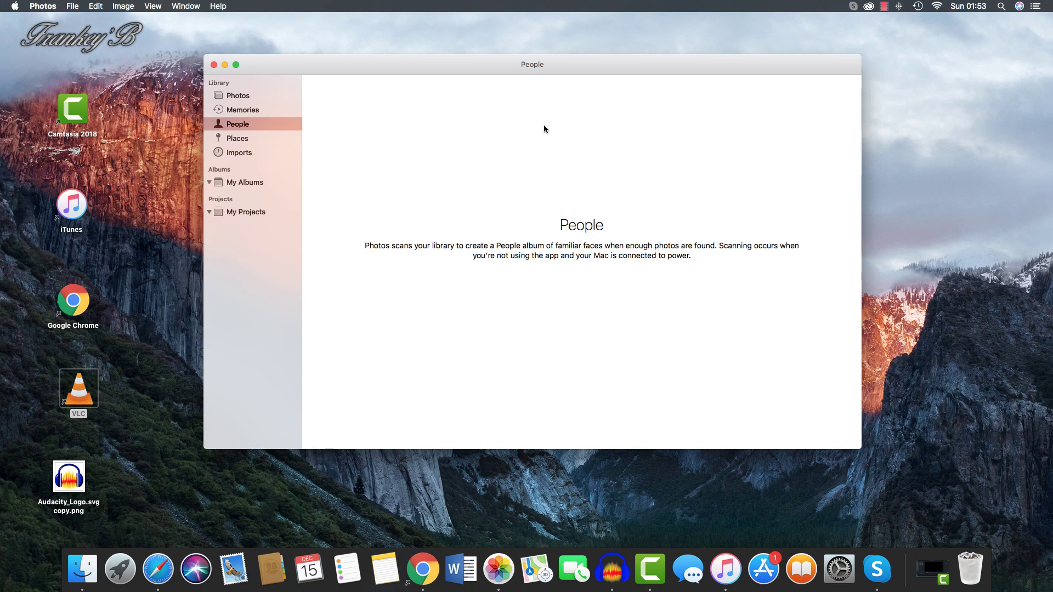
pyautogui.click(236, 97)
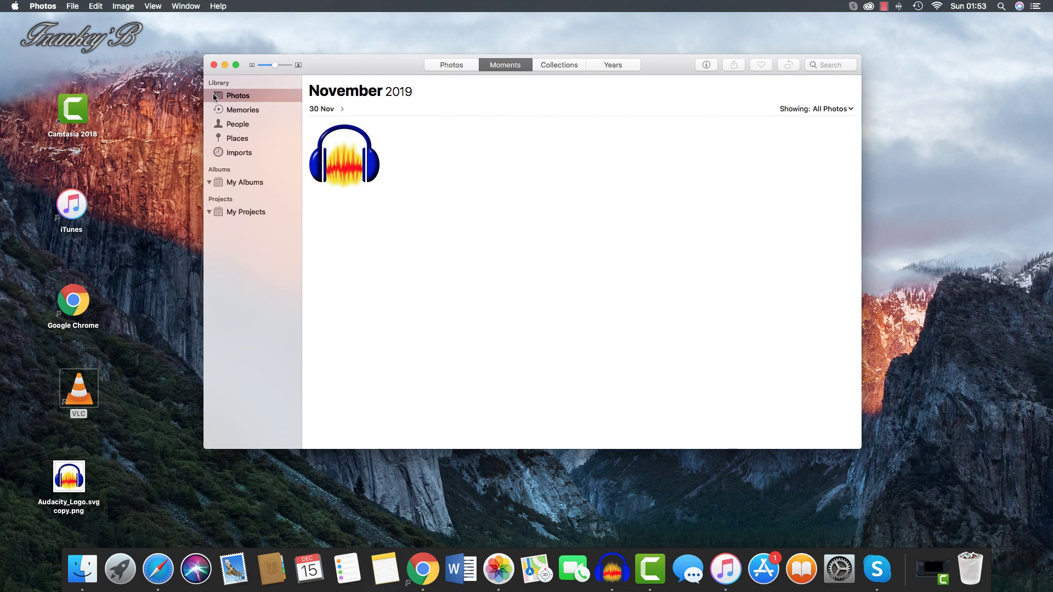
pyautogui.click(238, 126)
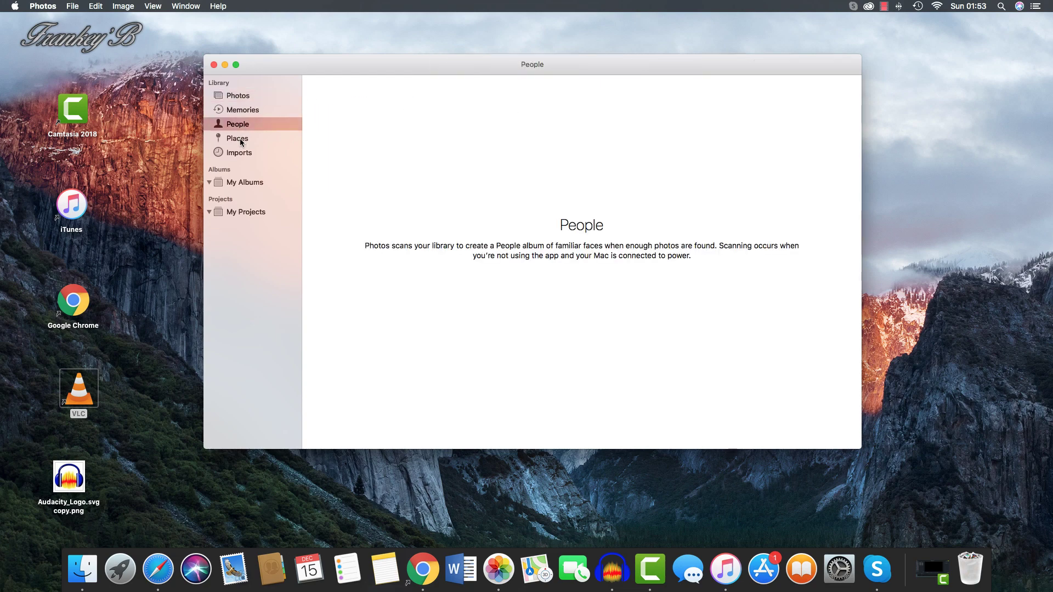
pyautogui.click(240, 139)
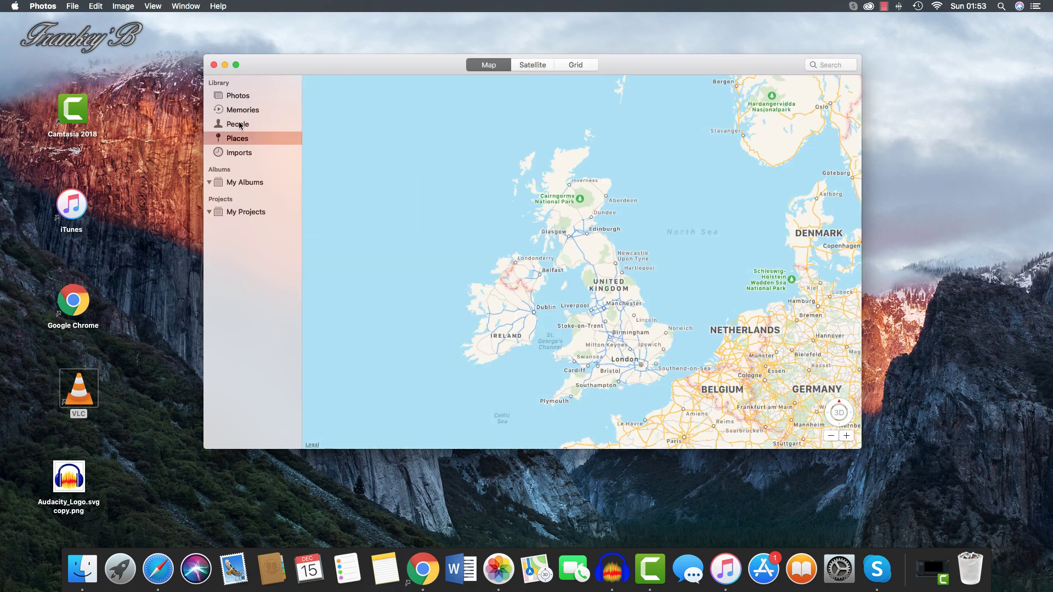
pyautogui.click(239, 125)
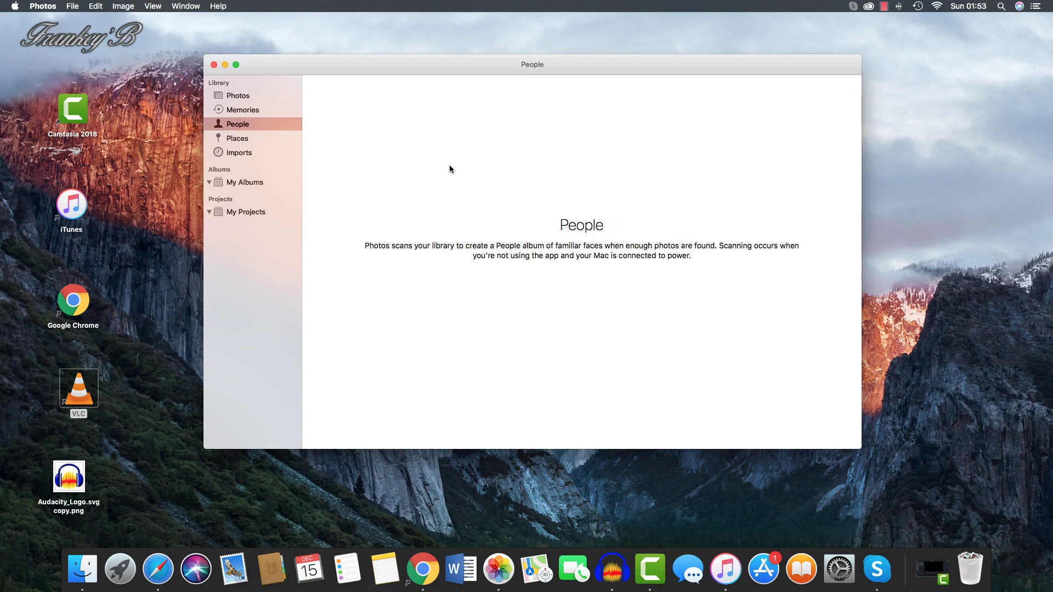
pyautogui.press('super+q')
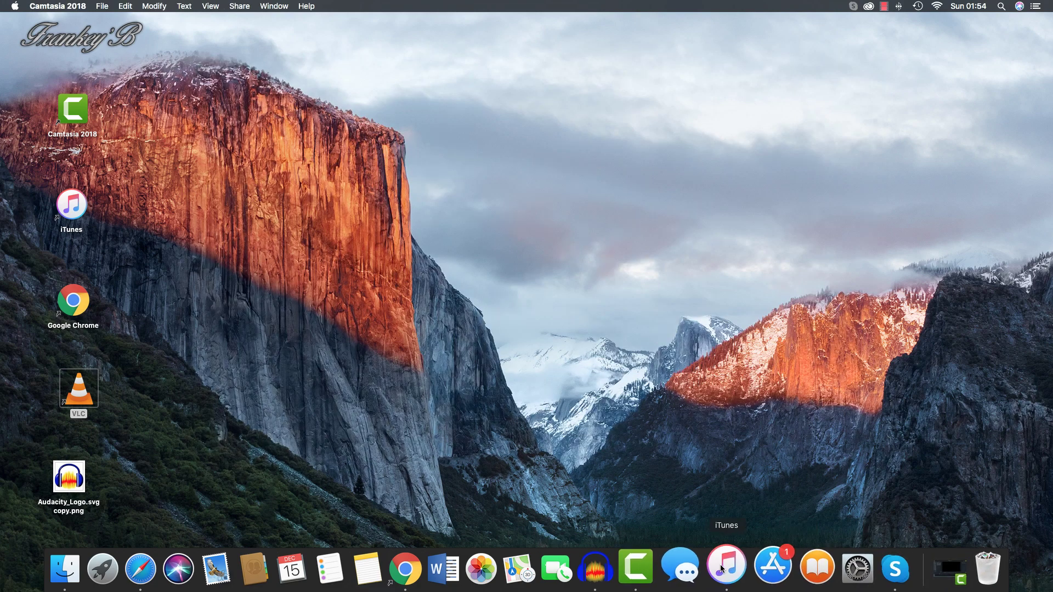
# Tour iTunes' Browse, Radio and Store music pages, then switch to the App Store
pyautogui.click(724, 568)
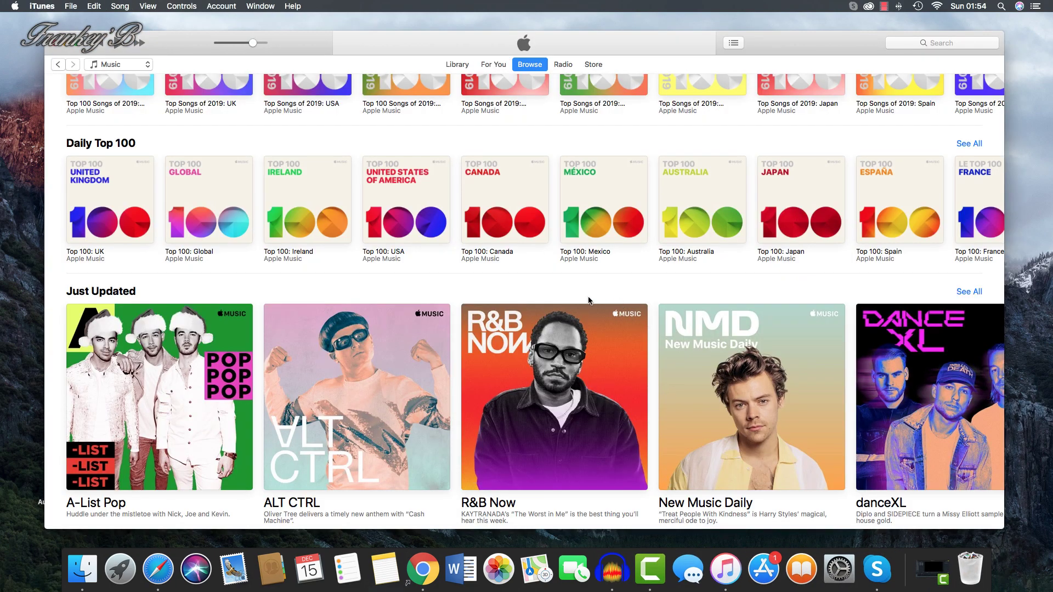
pyautogui.scroll(15, 591, 291)
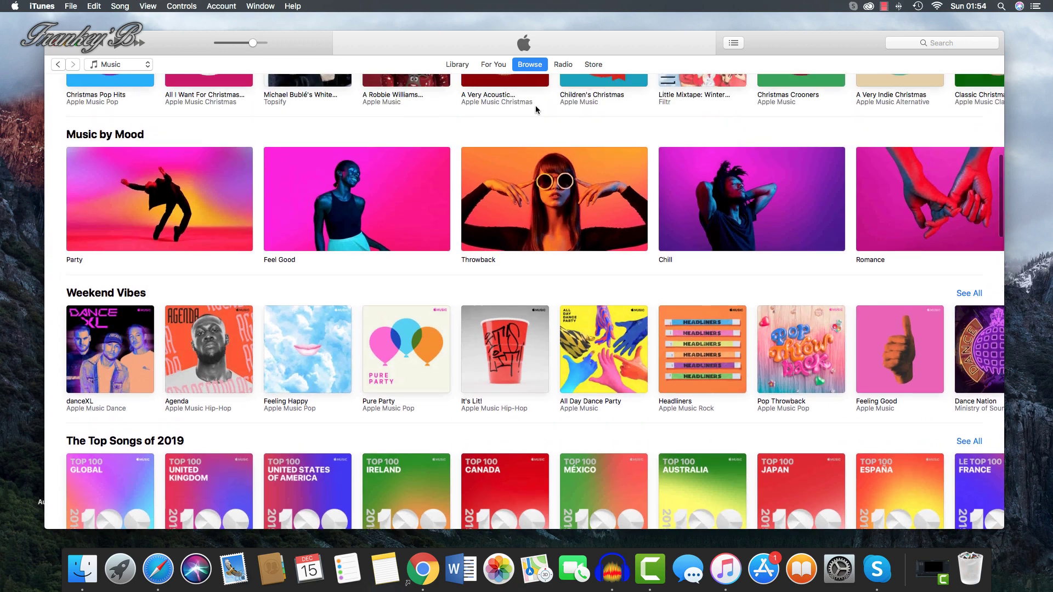
pyautogui.click(563, 65)
pyautogui.scroll(-3, 563, 67)
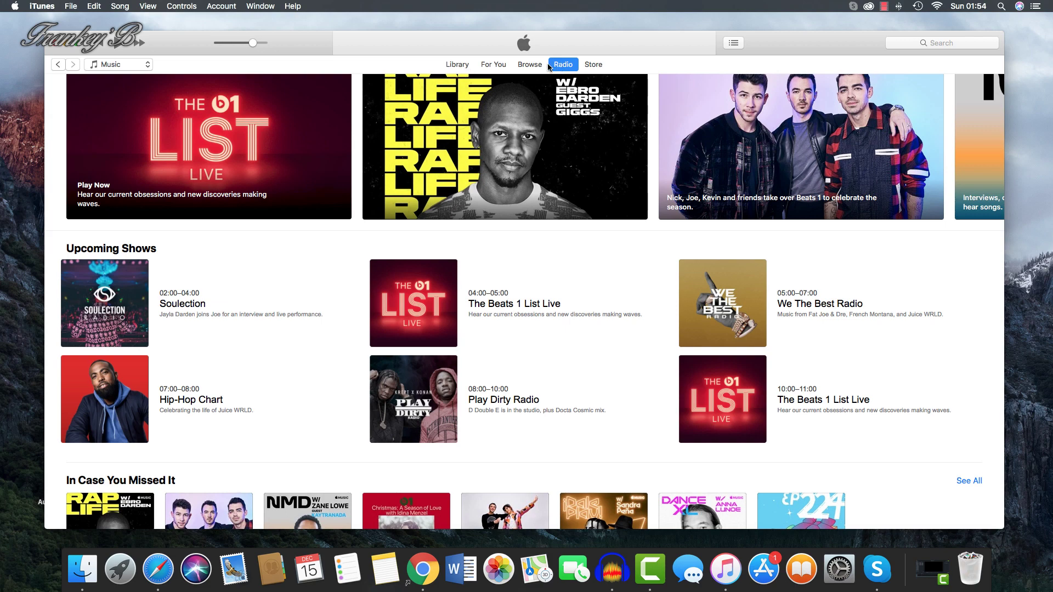
pyautogui.click(529, 66)
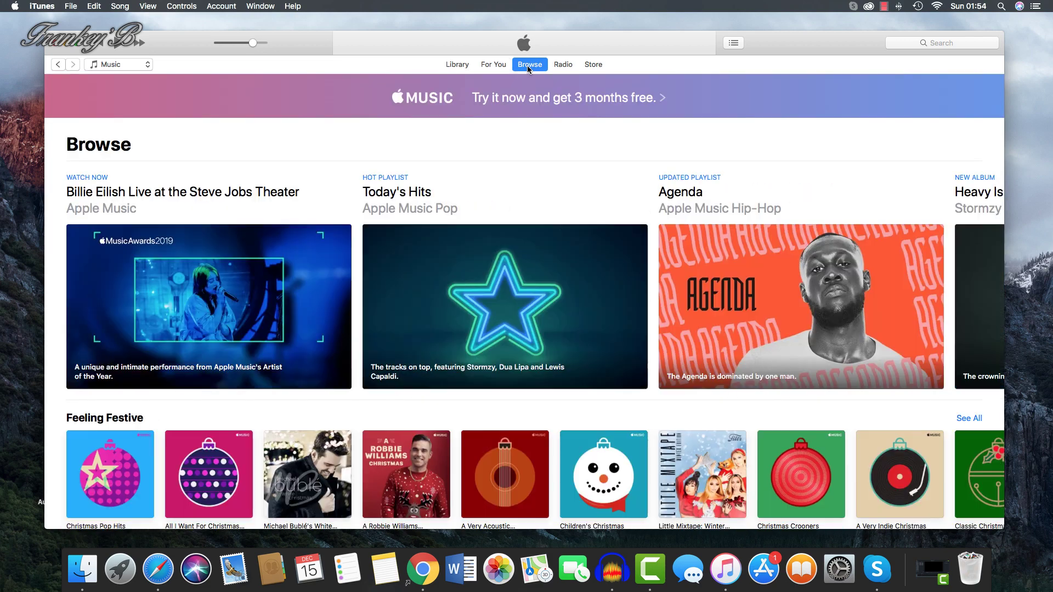
pyautogui.scroll(-8, 598, 63)
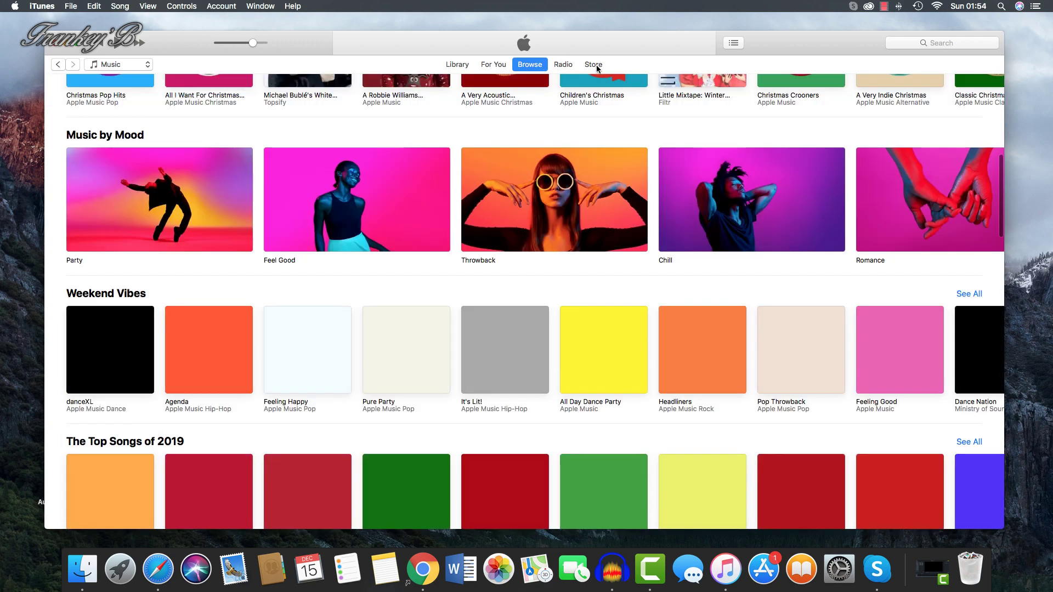
pyautogui.click(597, 65)
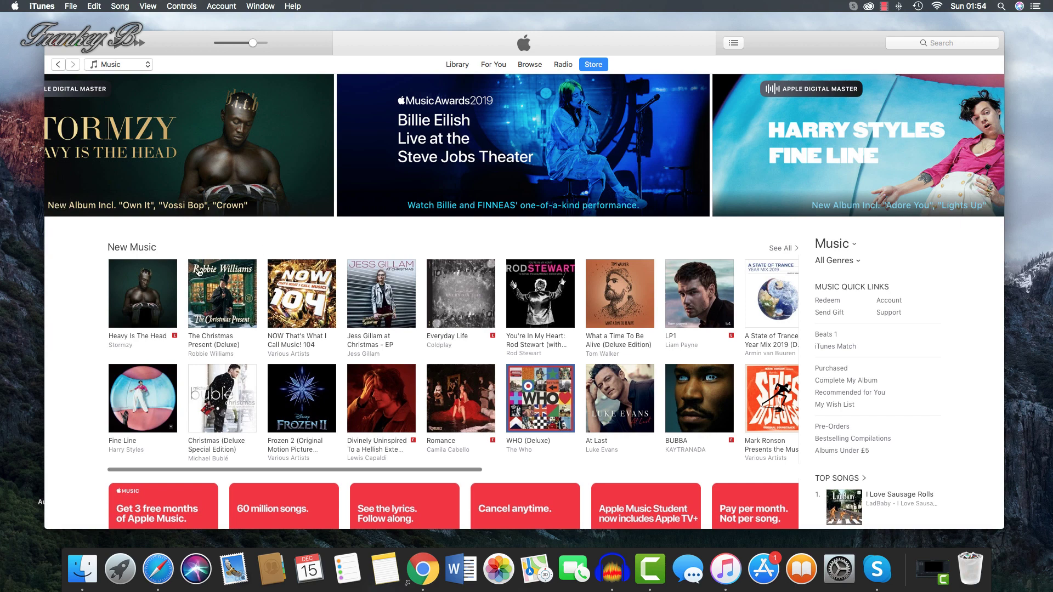
pyautogui.click(764, 569)
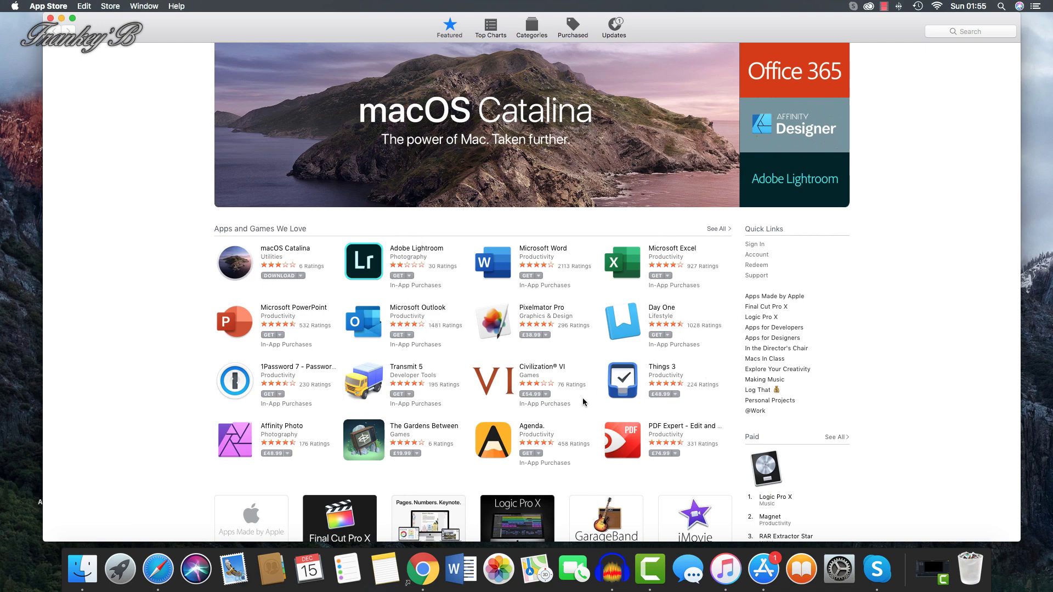
# Scroll the App Store's Featured page down to Editors' Choice, then close the window
pyautogui.scroll(-10, 571, 406)
pyautogui.scroll(-6, 571, 406)
pyautogui.scroll(8, 571, 400)
pyautogui.scroll(8, 571, 406)
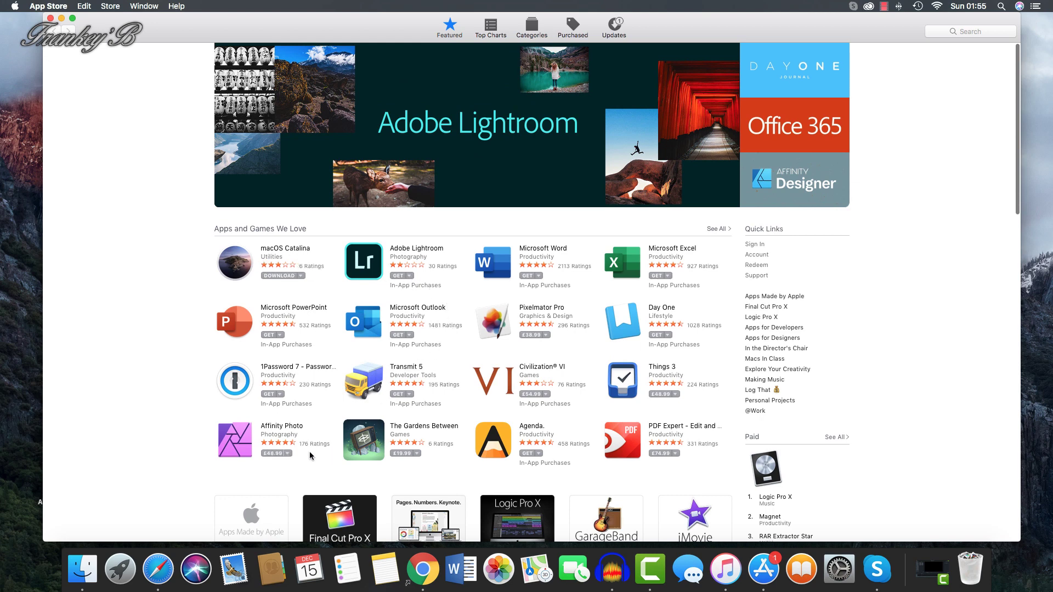
pyautogui.scroll(-1, 629, 437)
pyautogui.scroll(-10, 629, 438)
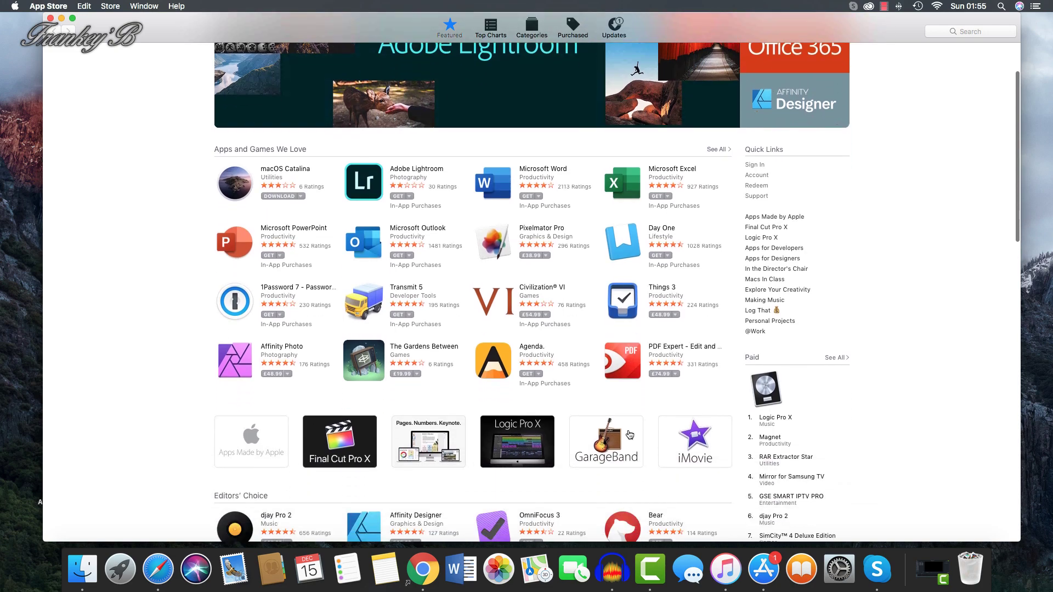
pyautogui.scroll(-3, 631, 414)
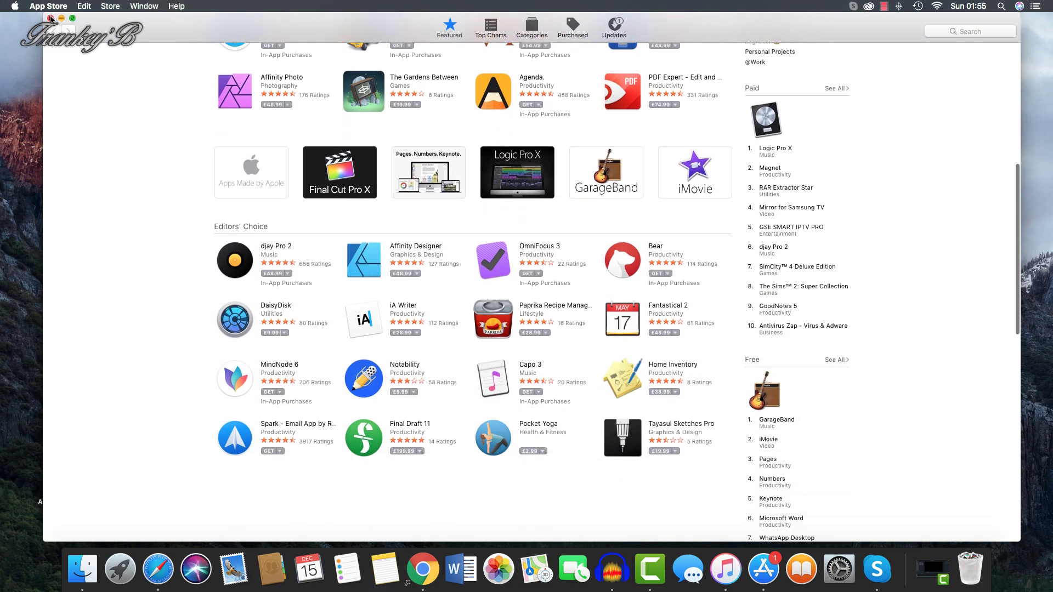
pyautogui.click(51, 18)
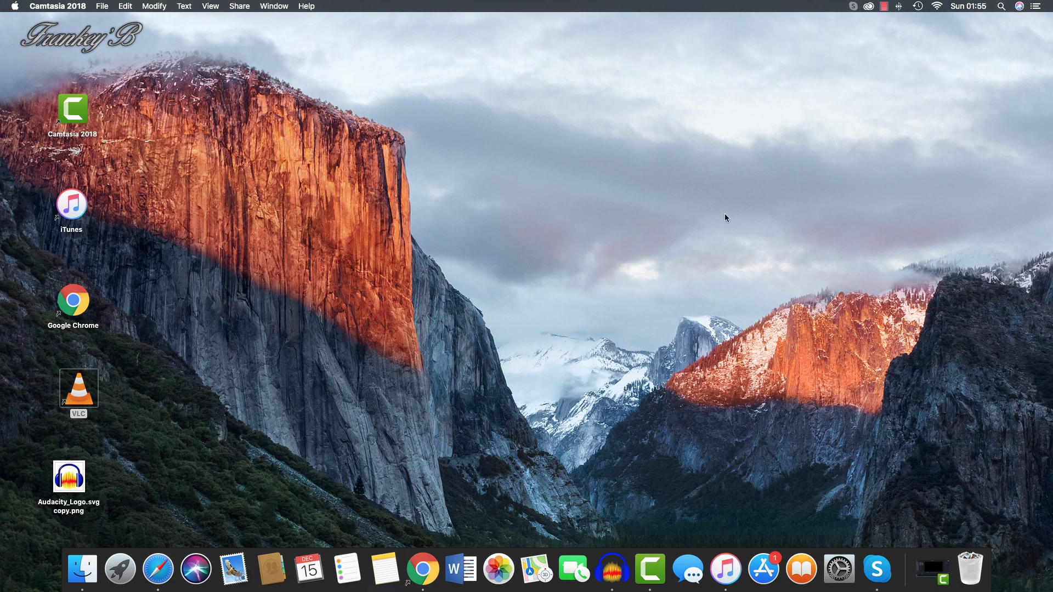
pyautogui.click(1001, 6)
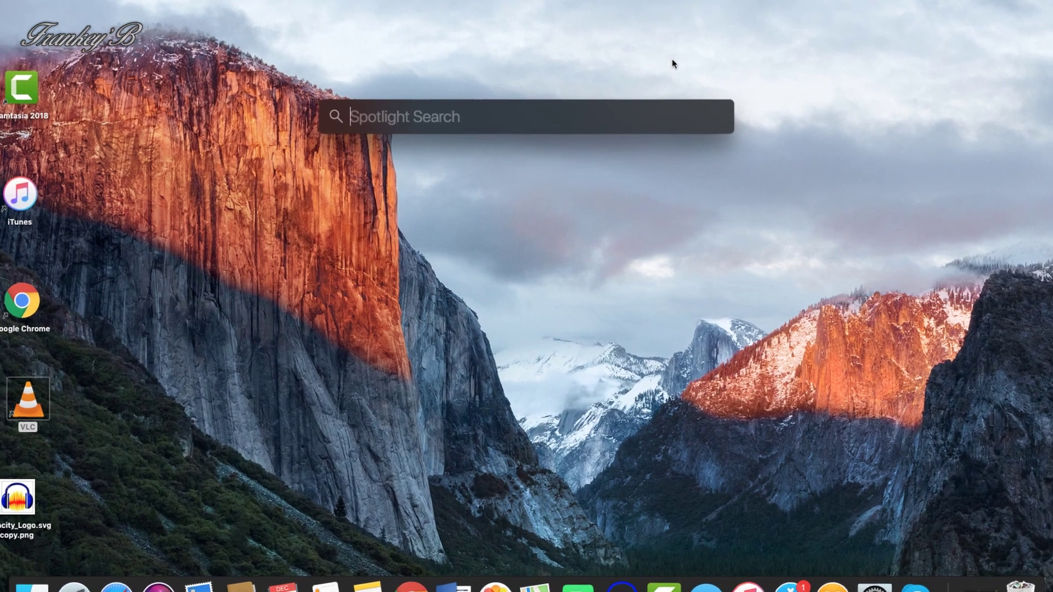
pyautogui.write('itu')
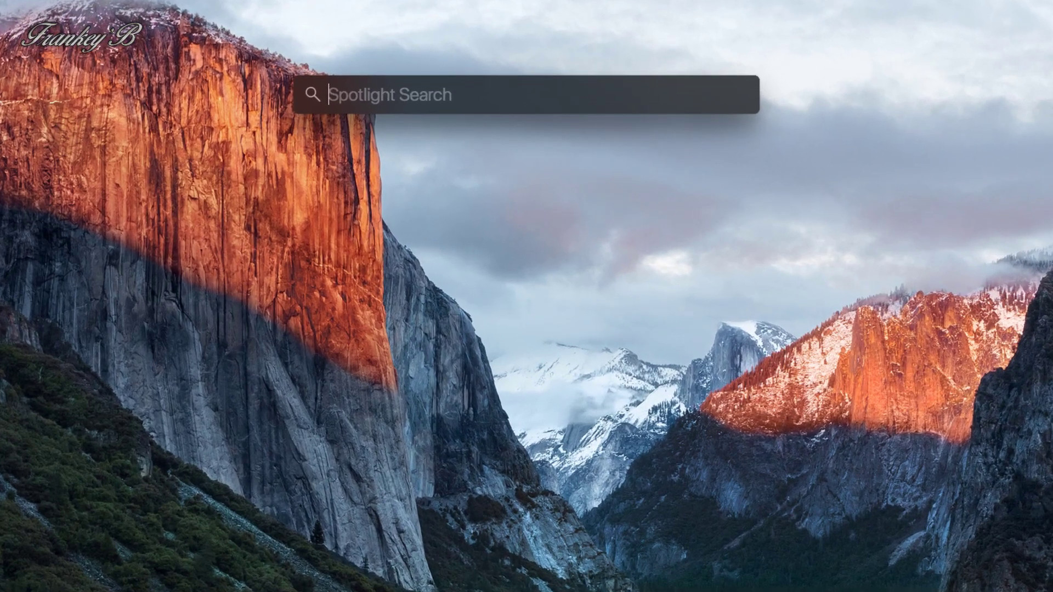
pyautogui.write('you')
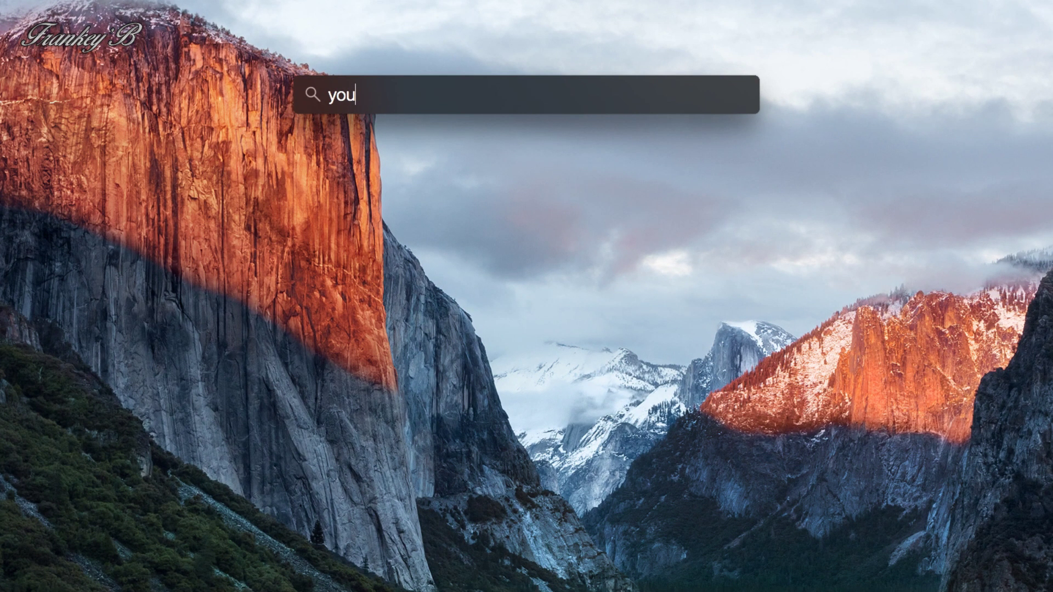
pyautogui.write('t')
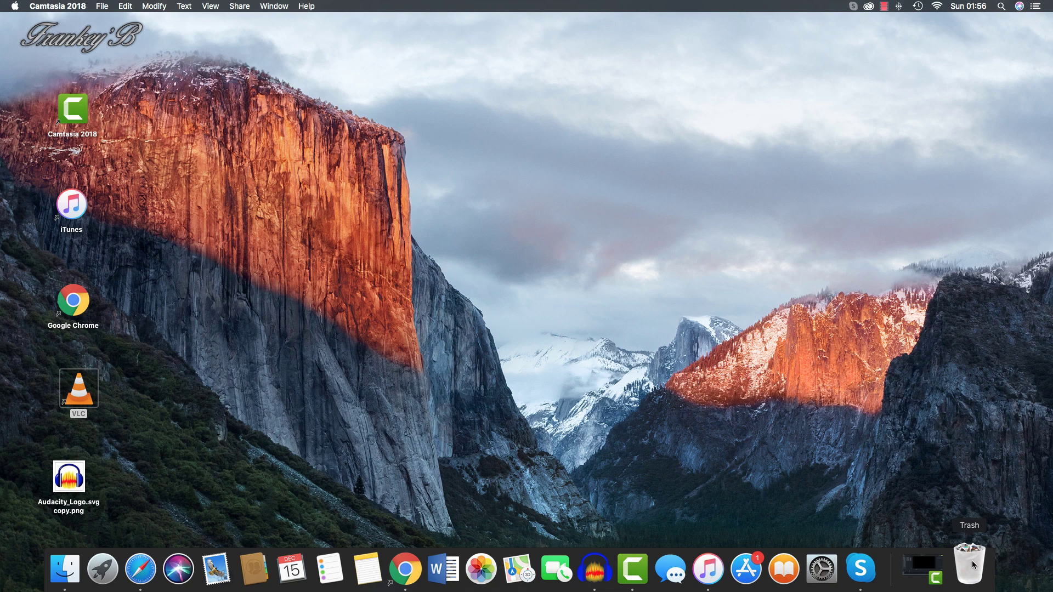
# Open the Trash from the Dock and look at the Trash icon's quick options
pyautogui.click(972, 558)
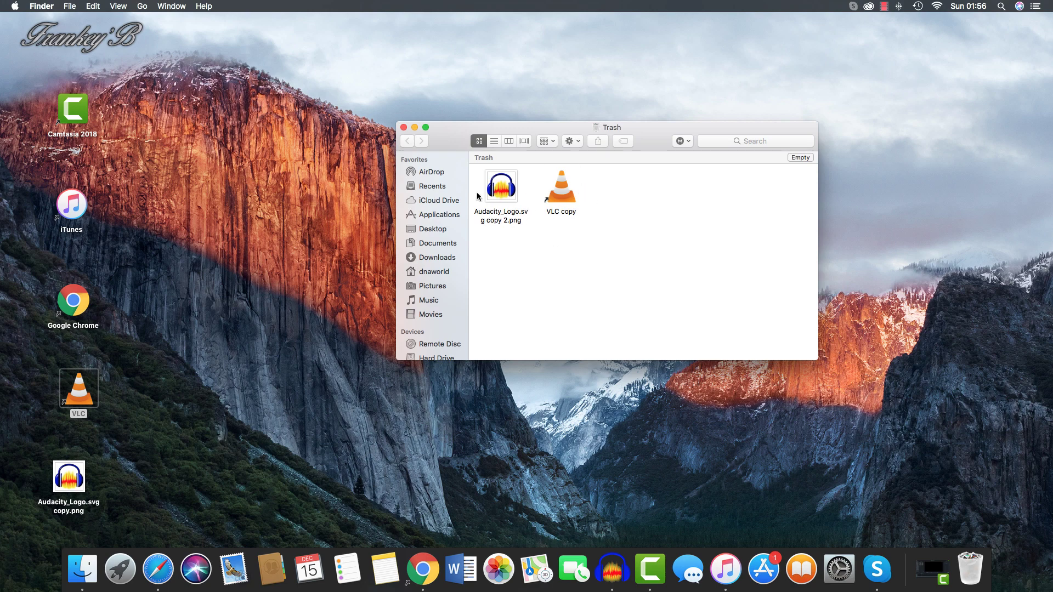
pyautogui.rightClick(972, 574)
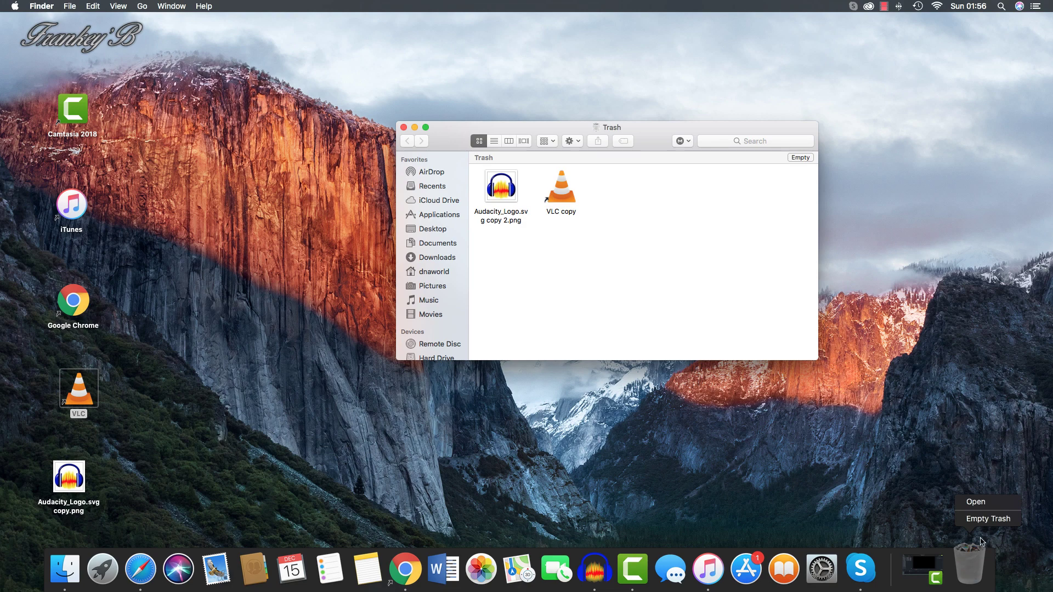
pyautogui.press('Escape')
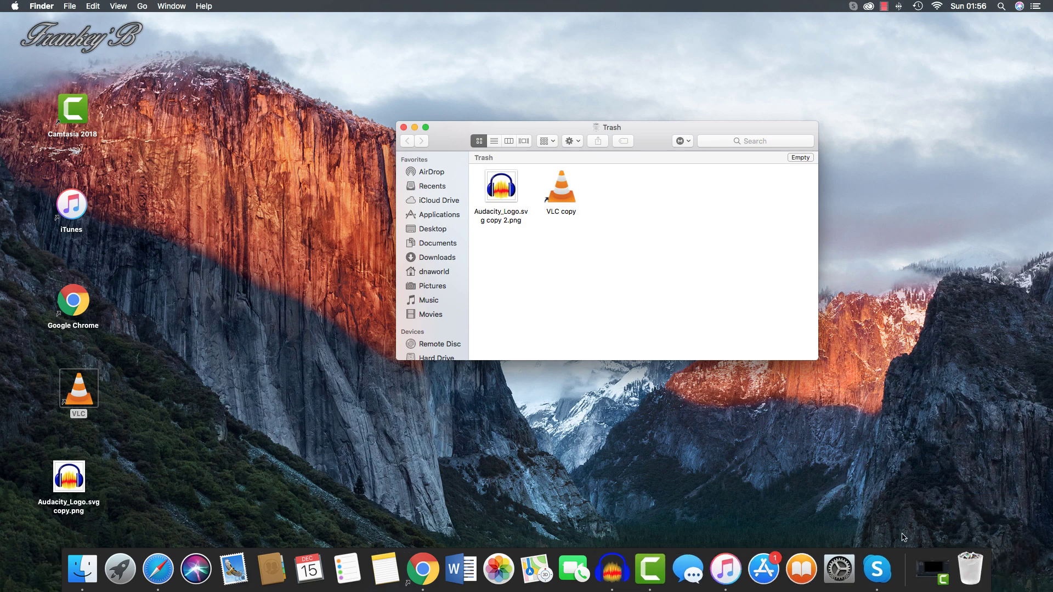
pyautogui.rightClick(971, 562)
# Check the actions for Audacity_Logo.svg copy 2.png and VLC copy, then permanently empty the Trash
pyautogui.click(538, 264)
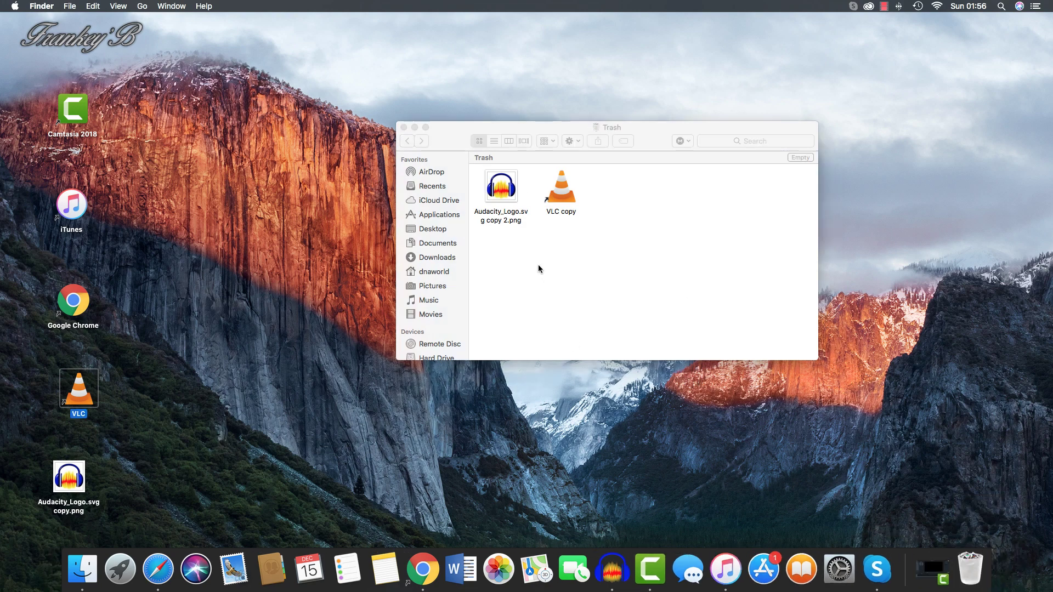
pyautogui.click(496, 192)
pyautogui.rightClick(497, 192)
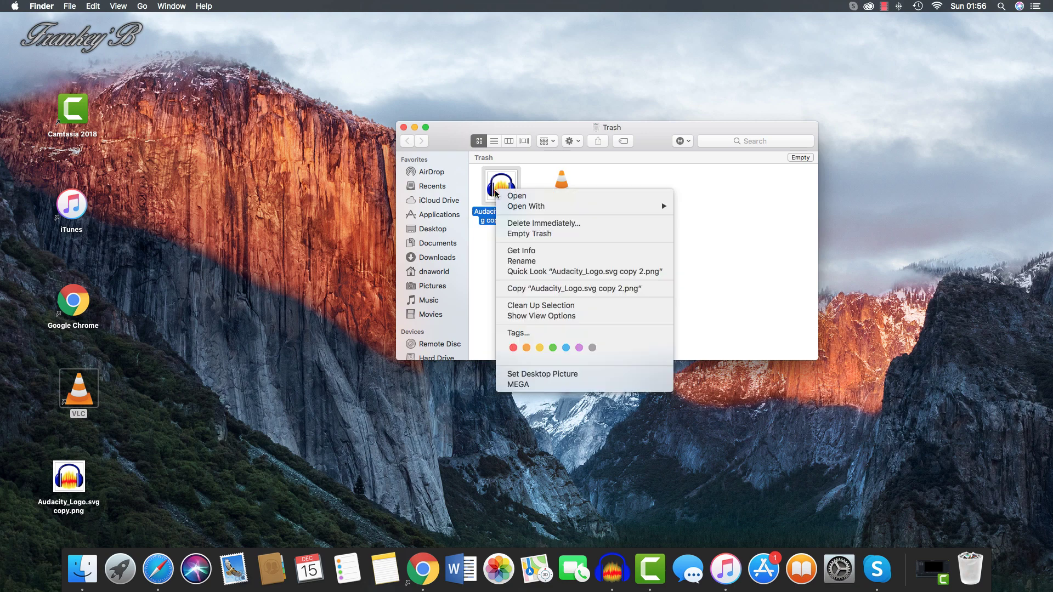
pyautogui.moveTo(516, 207)
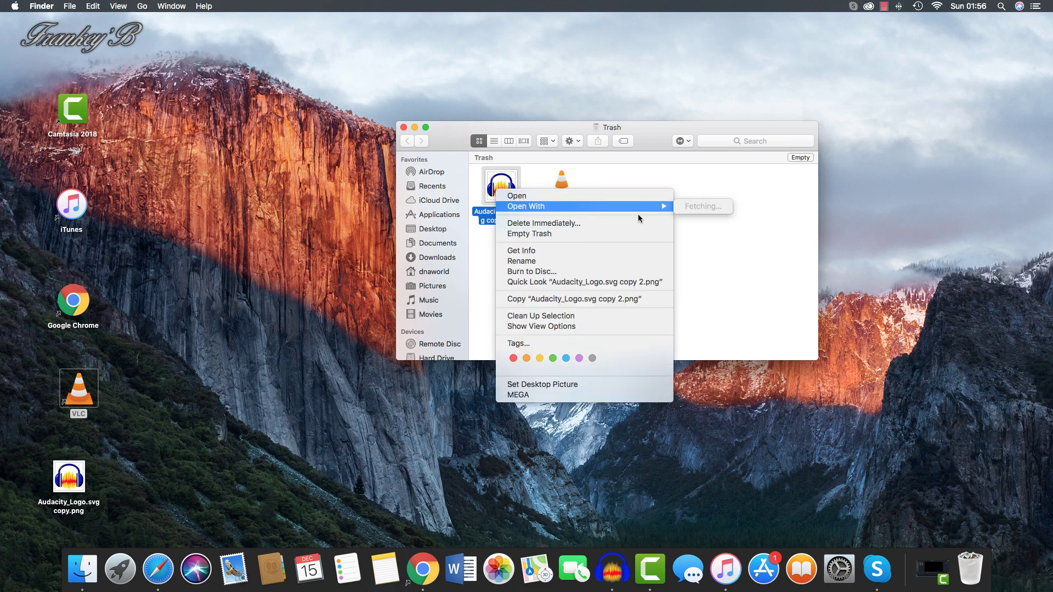
pyautogui.click(531, 161)
pyautogui.rightClick(563, 191)
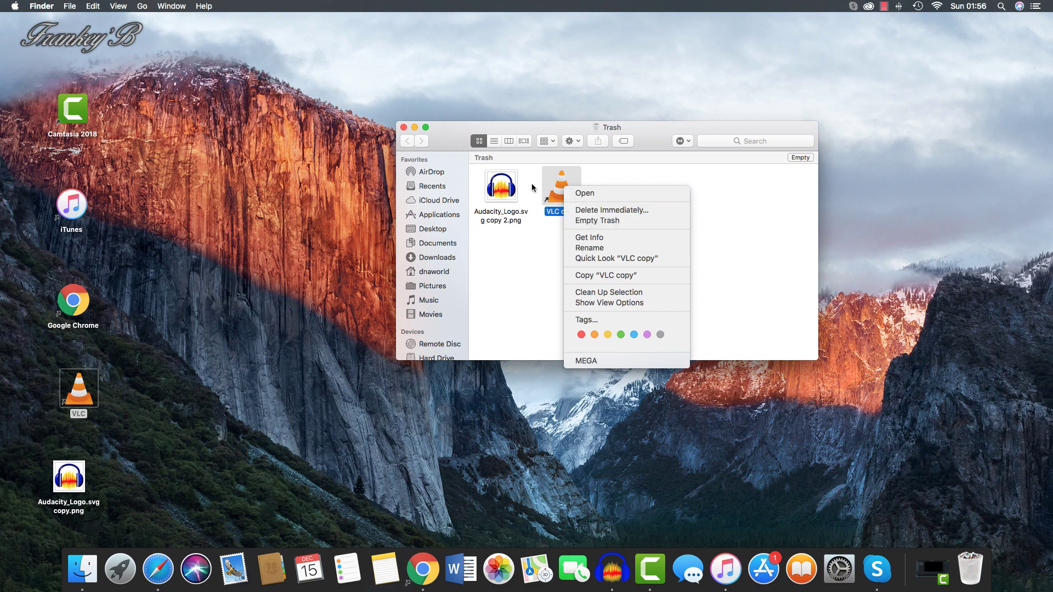
pyautogui.click(518, 263)
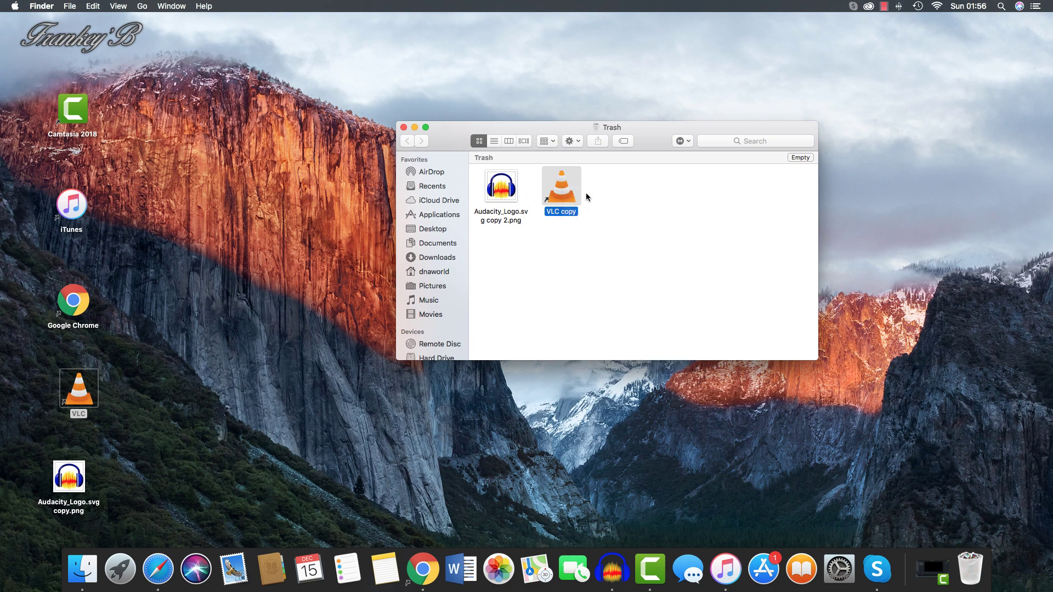
pyautogui.click(694, 226)
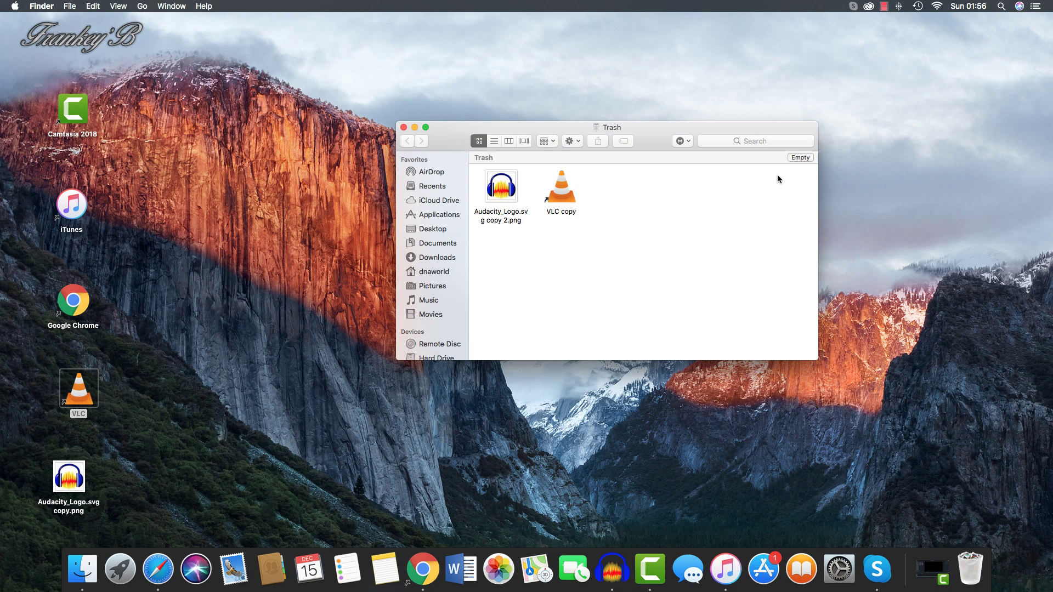
pyautogui.click(800, 157)
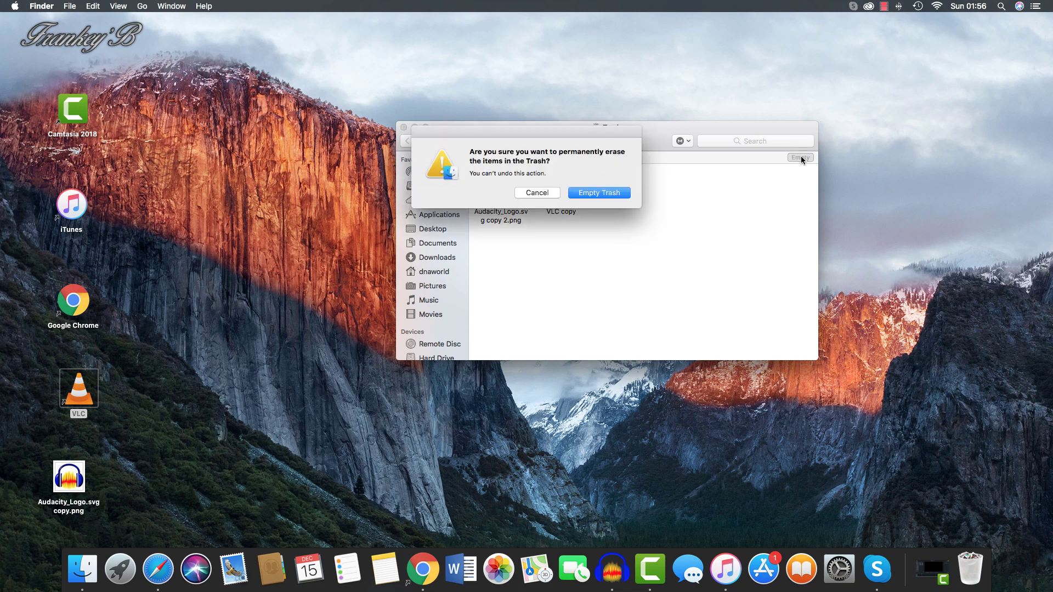
pyautogui.click(584, 193)
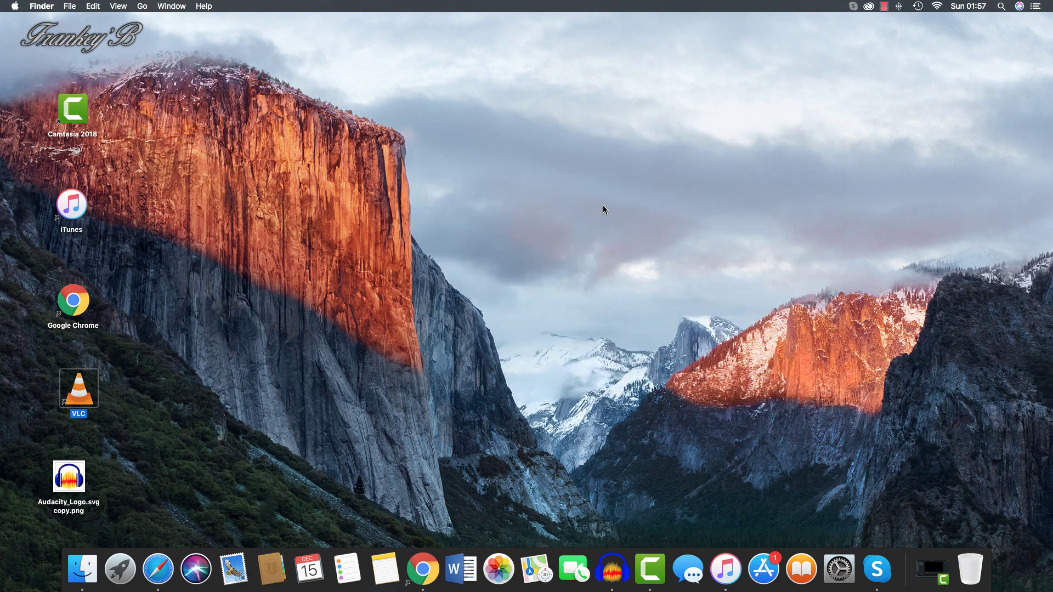